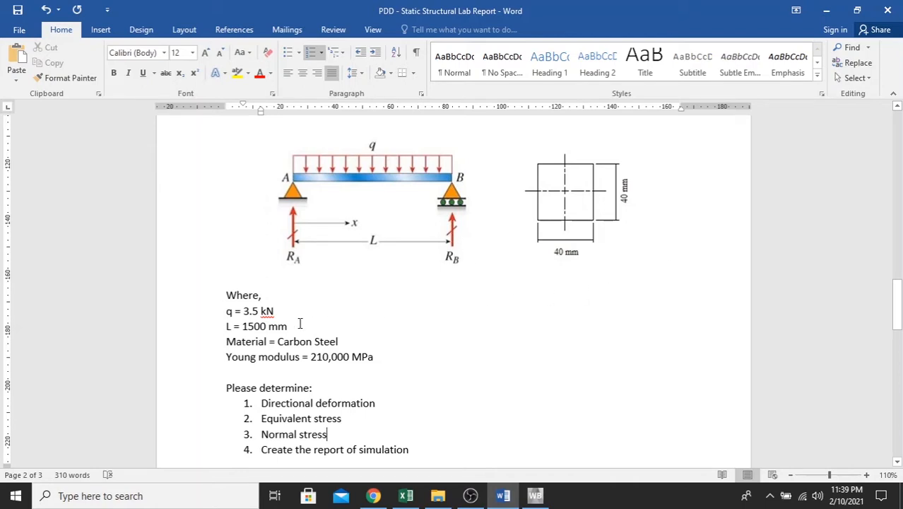
Step: Review the beam's length, load, material and cross-section in the lab report and switch to Ansys Workbench
{"action": "left_click", "coordinate": [277, 325]}
{"action": "left_click", "coordinate": [692, 179]}
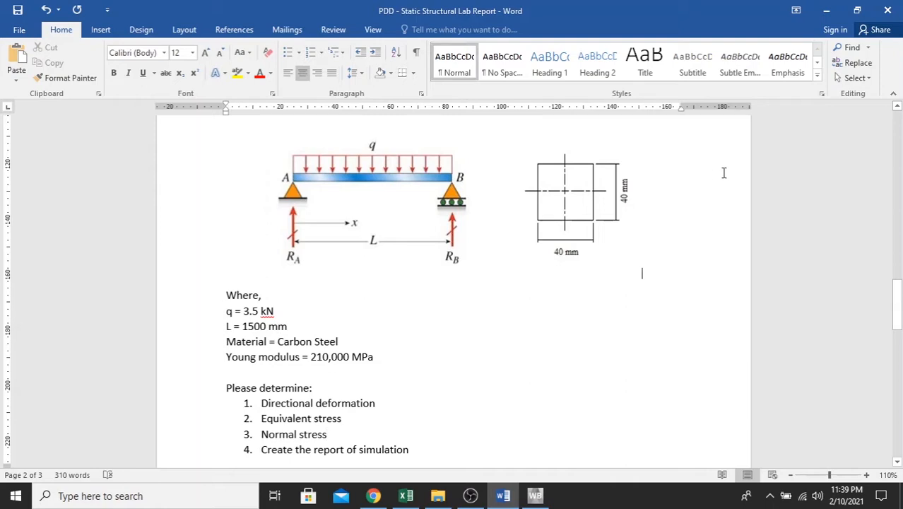
{"action": "left_click", "coordinate": [535, 496]}
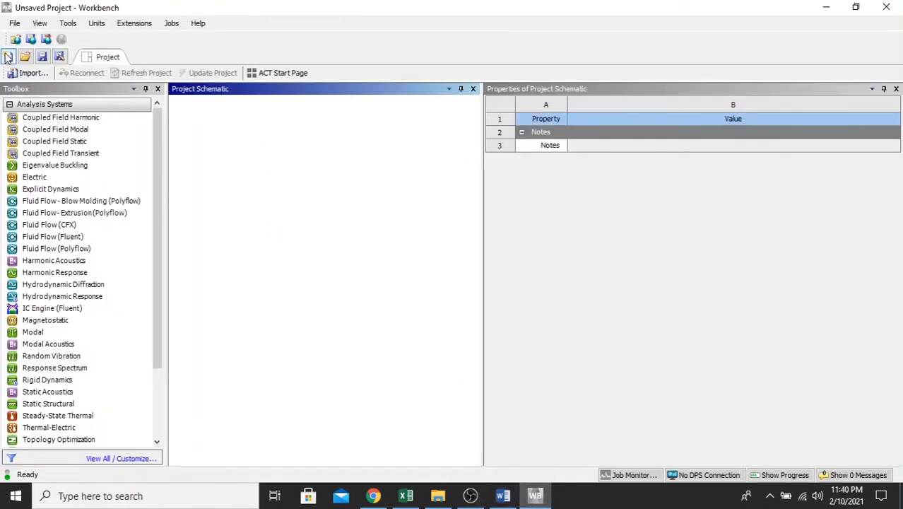
{"action": "left_click", "coordinate": [14, 22]}
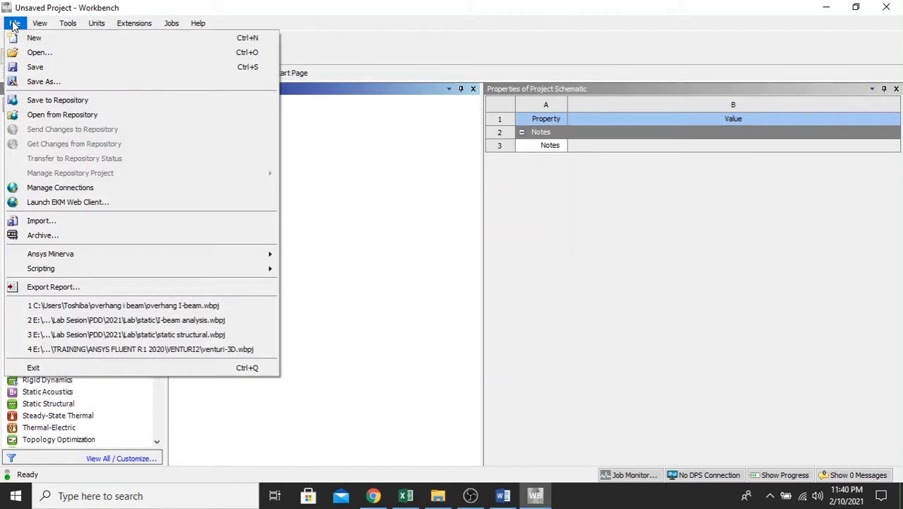
{"action": "left_click", "coordinate": [34, 82]}
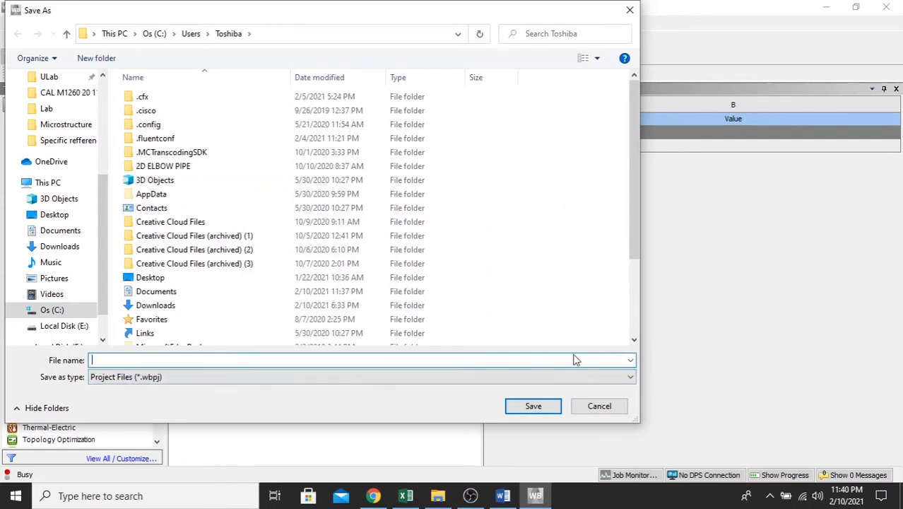
{"action": "right_click", "coordinate": [564, 237]}
{"action": "key", "text": "Escape"}
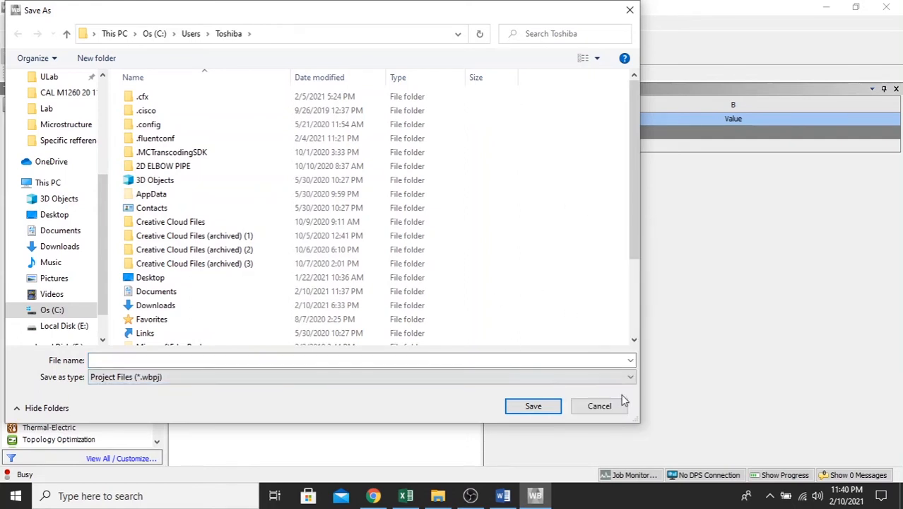
{"action": "left_click", "coordinate": [600, 406]}
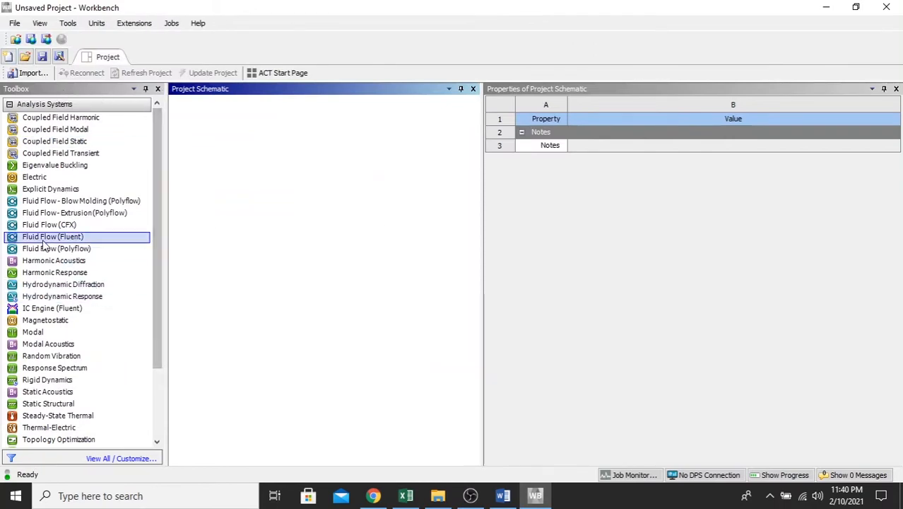
Step: Add a Static Structural analysis system to the empty project schematic
{"action": "left_click_drag", "start_coordinate": [161, 259], "coordinate": [155, 315]}
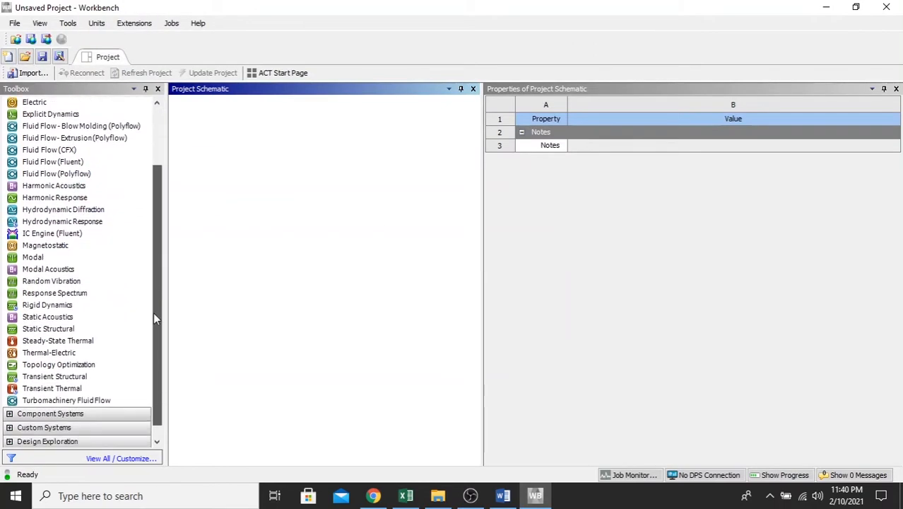
{"action": "left_click", "coordinate": [70, 122]}
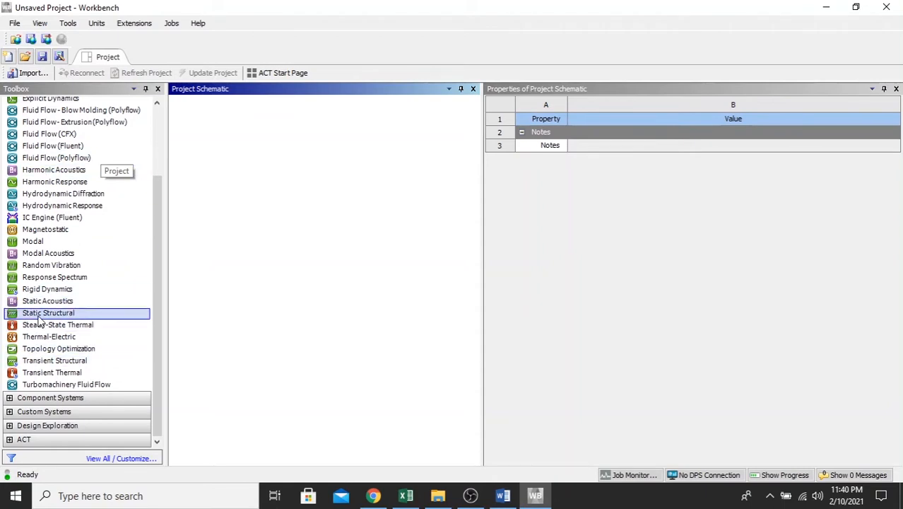
{"action": "left_click_drag", "start_coordinate": [40, 320], "coordinate": [259, 150]}
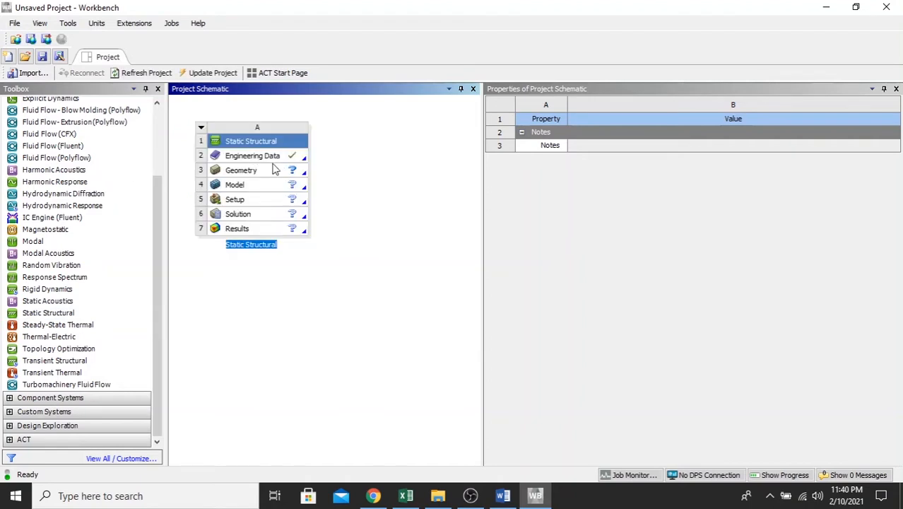
Step: Open the Engineering Data of the Static Structural system for editing
{"action": "left_click", "coordinate": [274, 169]}
{"action": "left_click", "coordinate": [274, 157]}
{"action": "right_click", "coordinate": [274, 162]}
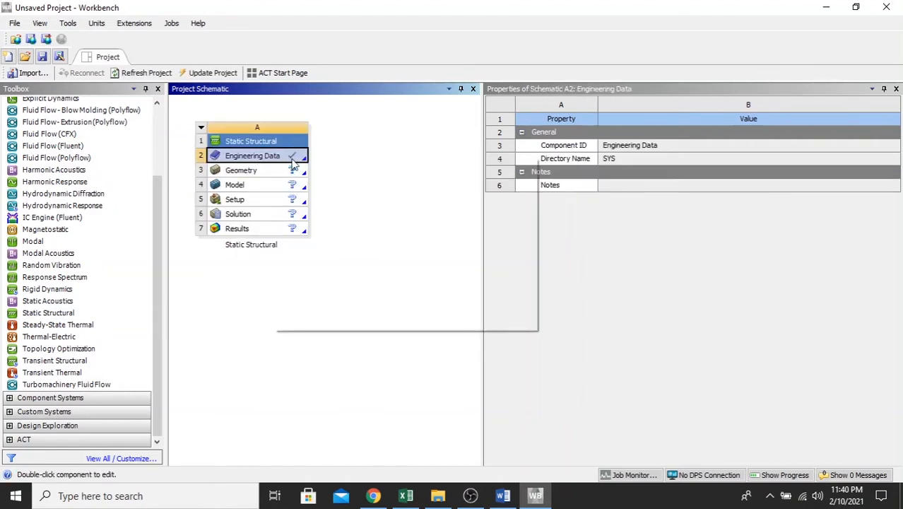
{"action": "left_click", "coordinate": [314, 165]}
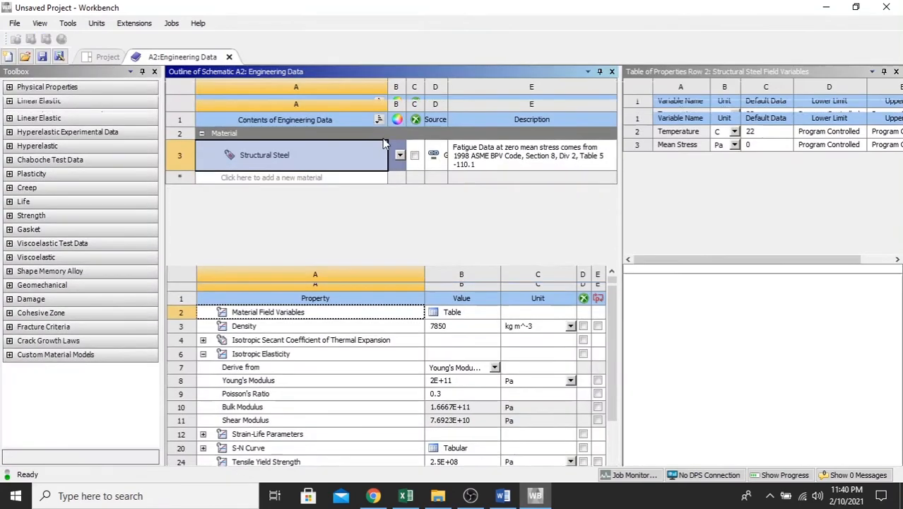
Step: Set the Structural Steel's Young's modulus to 210000 MPa and return to the project schematic
{"action": "scroll", "coordinate": [617, 330], "scroll_direction": "down", "scroll_amount": 2}
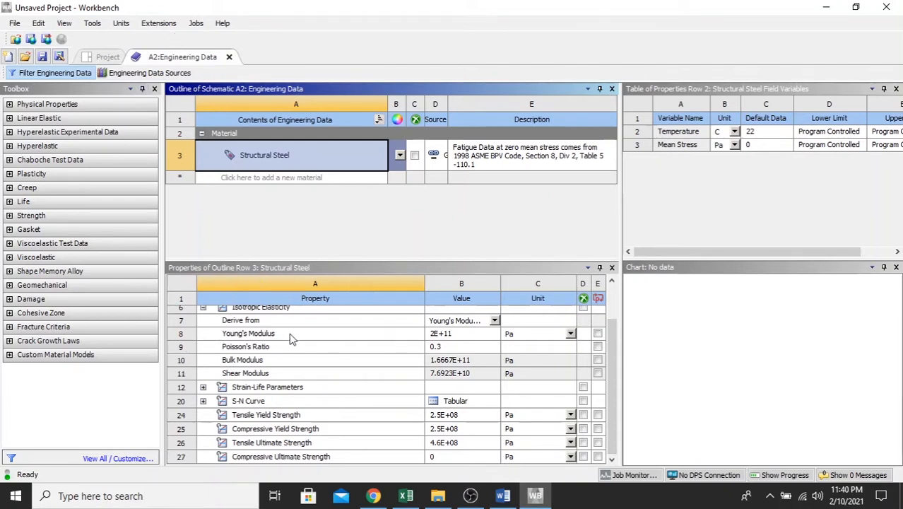
{"action": "left_click", "coordinate": [570, 334]}
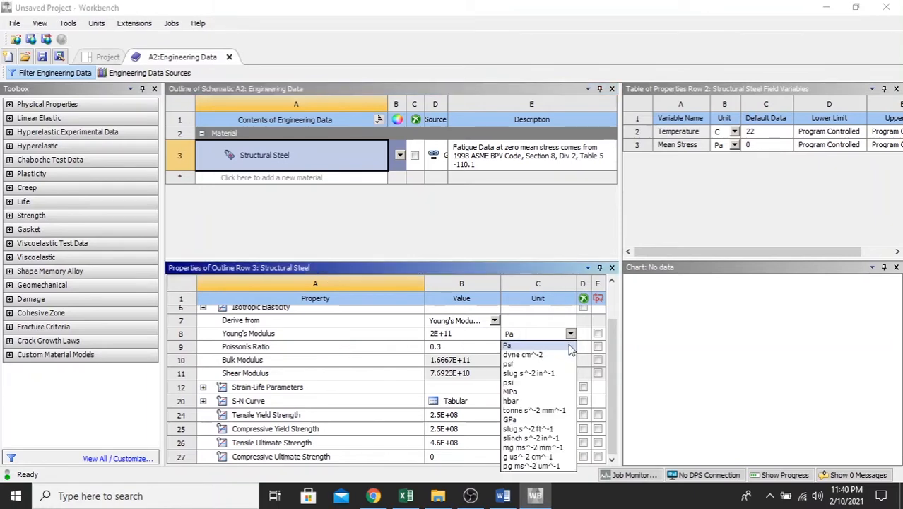
{"action": "left_click", "coordinate": [556, 390]}
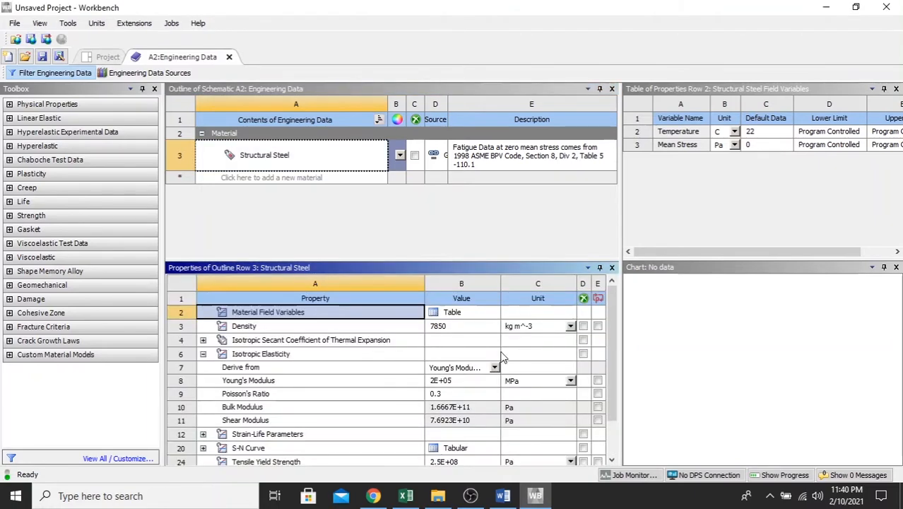
{"action": "left_click", "coordinate": [464, 382]}
{"action": "left_click", "coordinate": [452, 380]}
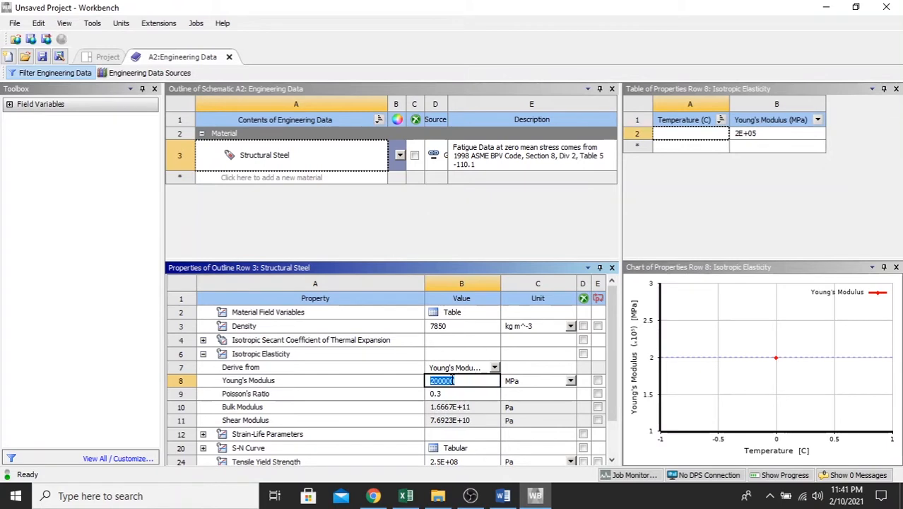
{"action": "left_click", "coordinate": [439, 380]}
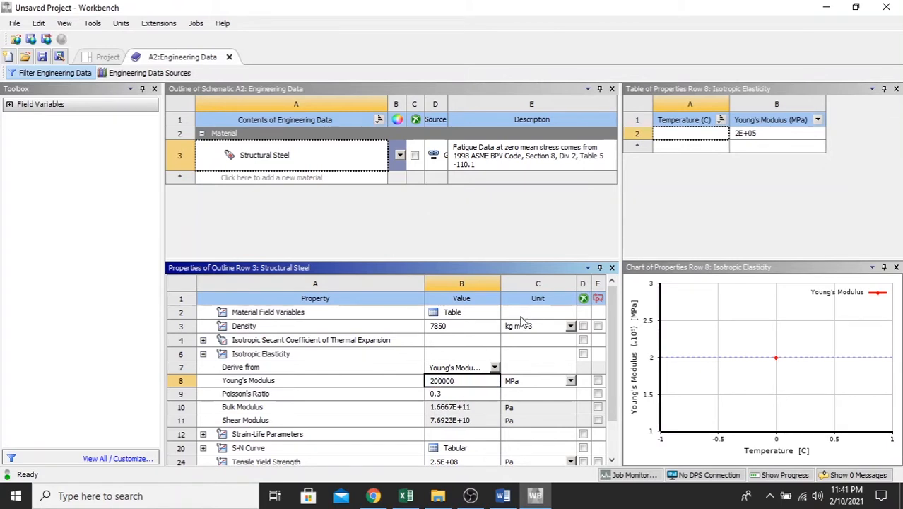
{"action": "key", "text": "BackSpace"}
{"action": "type", "text": "1"}
{"action": "key", "text": "Return"}
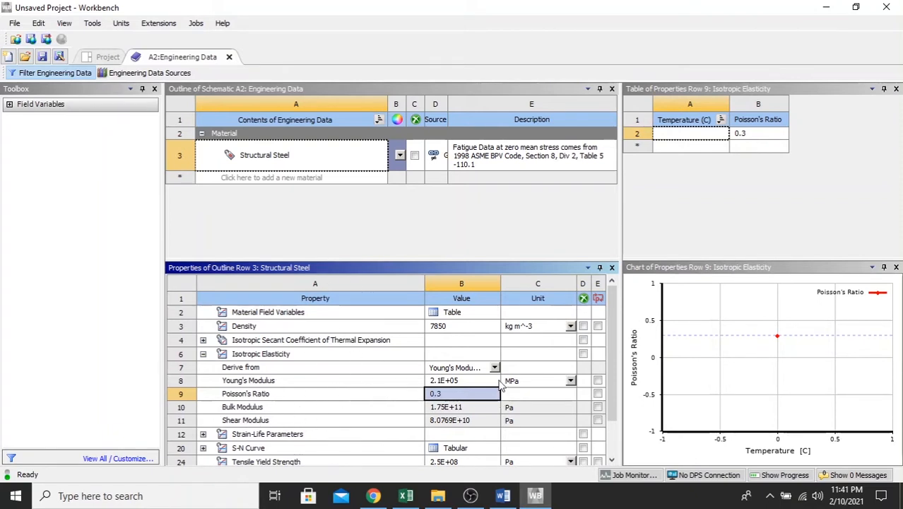
{"action": "left_click", "coordinate": [108, 58]}
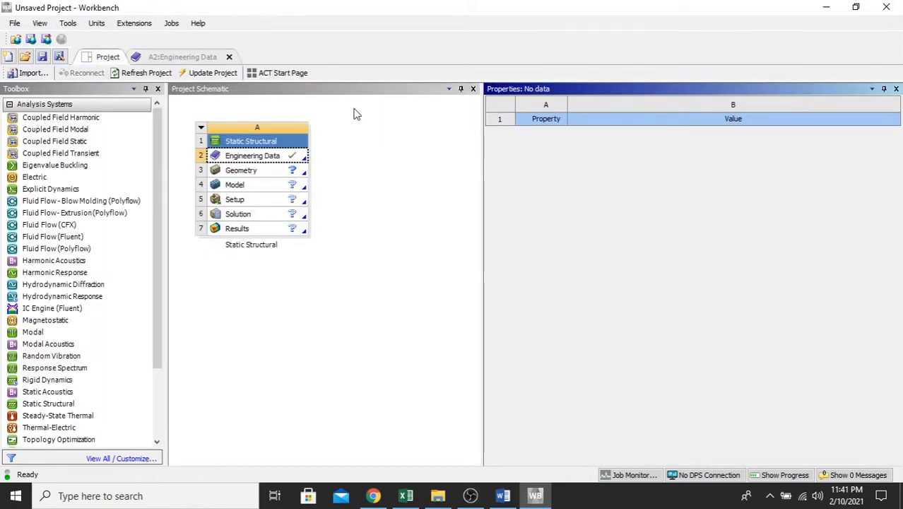
Step: Check the geometry's analysis type against the lab report and start a new DesignModeler geometry for the Static Structural system
{"action": "left_click", "coordinate": [241, 172]}
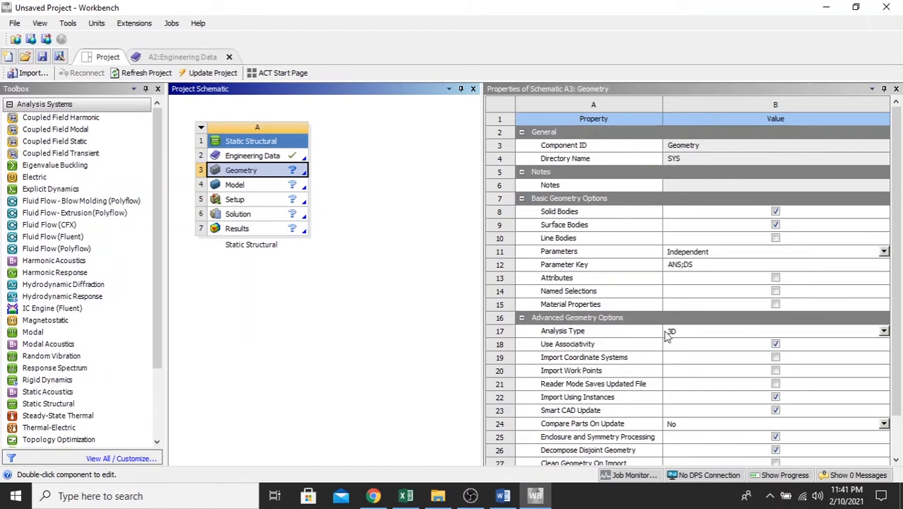
{"action": "left_click", "coordinate": [884, 332]}
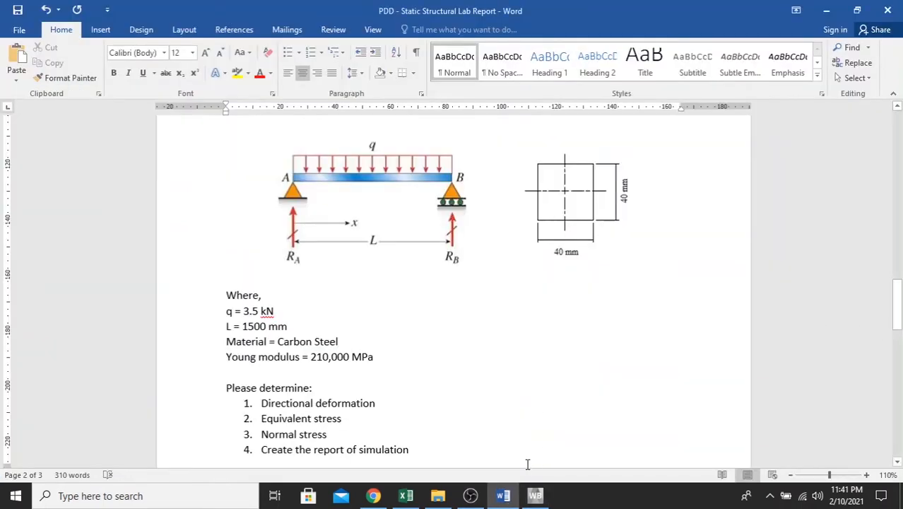
{"action": "left_click", "coordinate": [535, 495]}
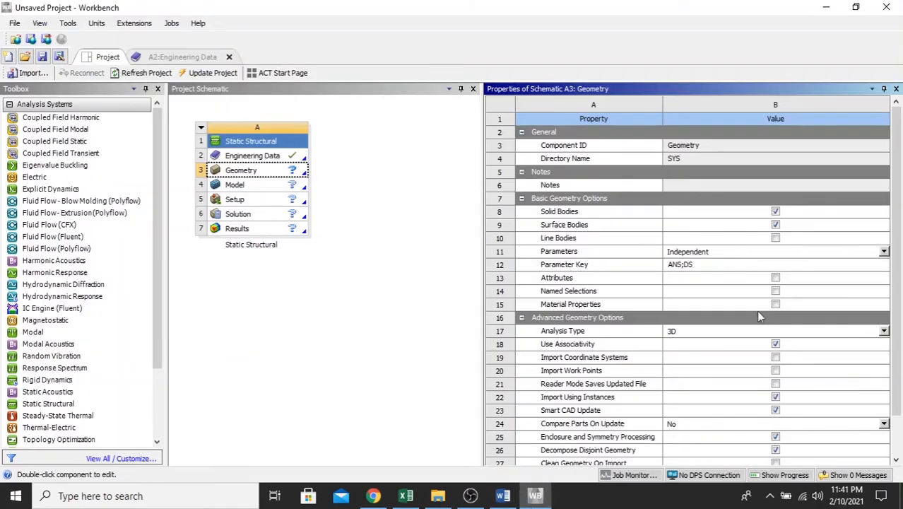
{"action": "right_click", "coordinate": [253, 173]}
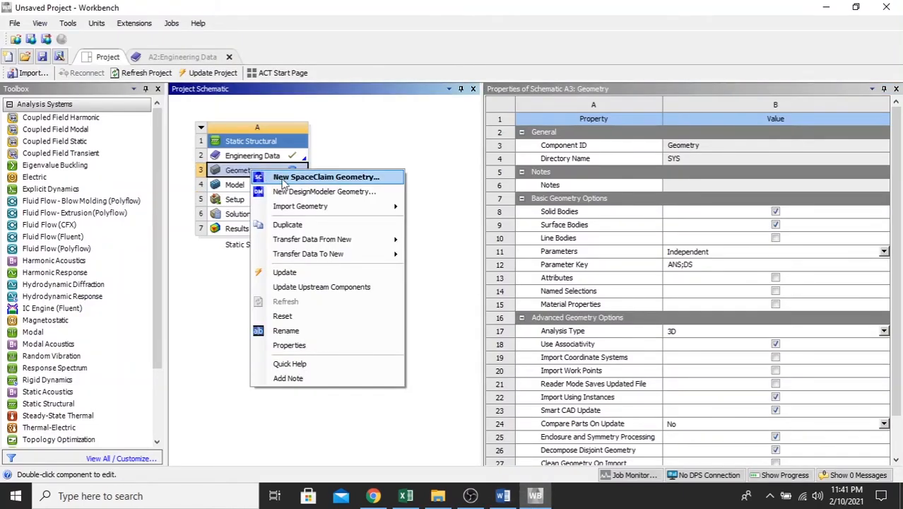
{"action": "left_click", "coordinate": [303, 195]}
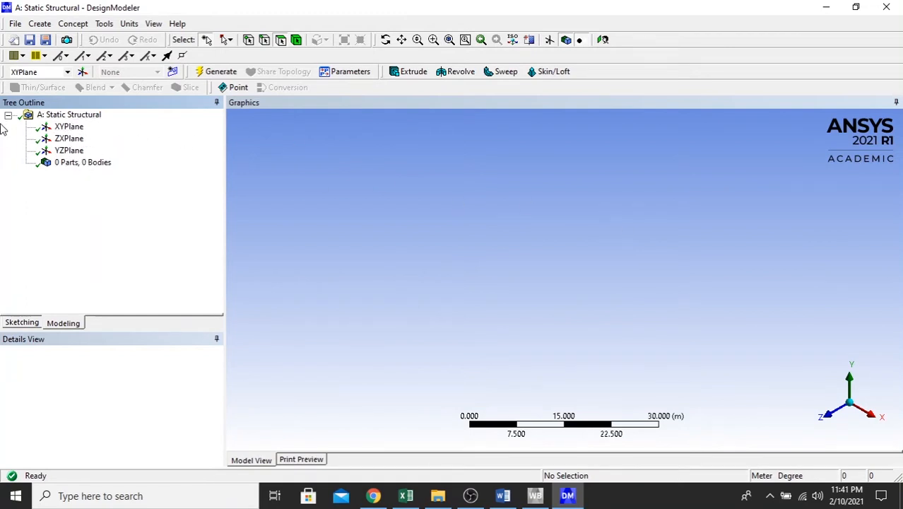
Step: Select the XYPlane, view it face-on and set the model units to millimetres
{"action": "left_click", "coordinate": [67, 128]}
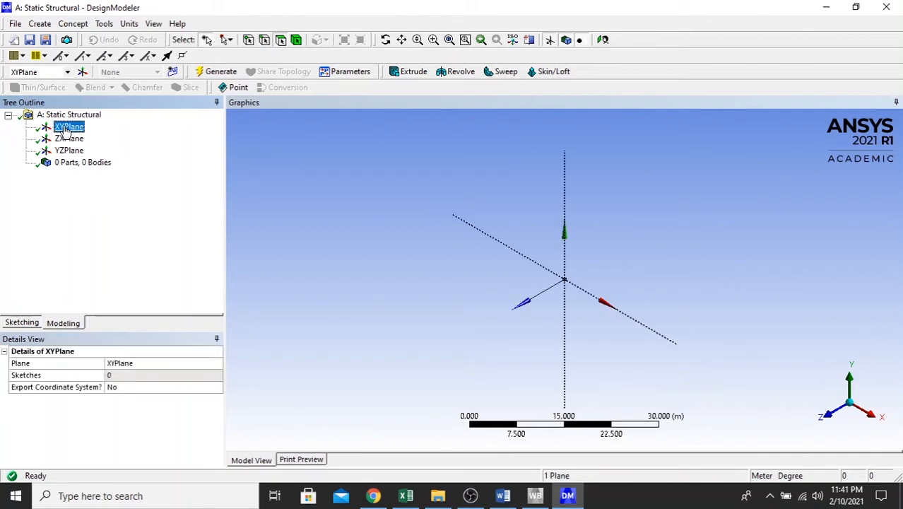
{"action": "right_click", "coordinate": [63, 131]}
{"action": "left_click", "coordinate": [92, 129]}
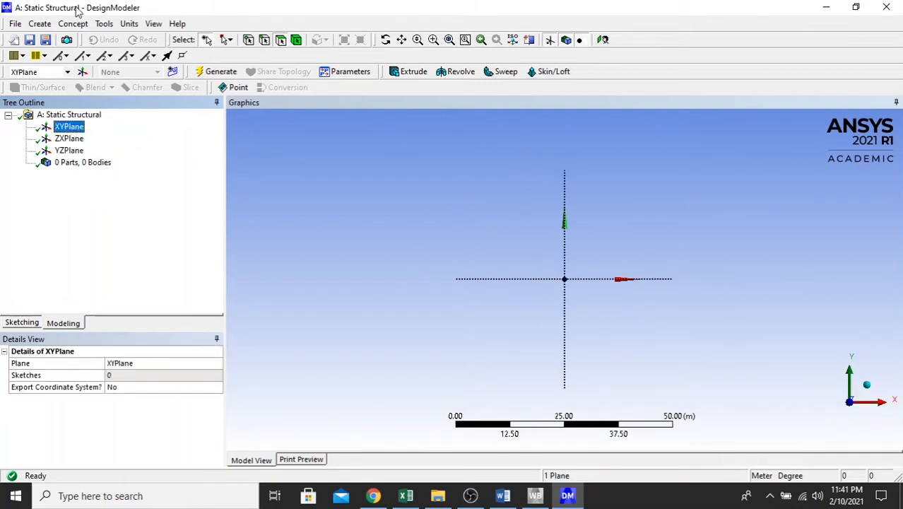
{"action": "left_click", "coordinate": [129, 24]}
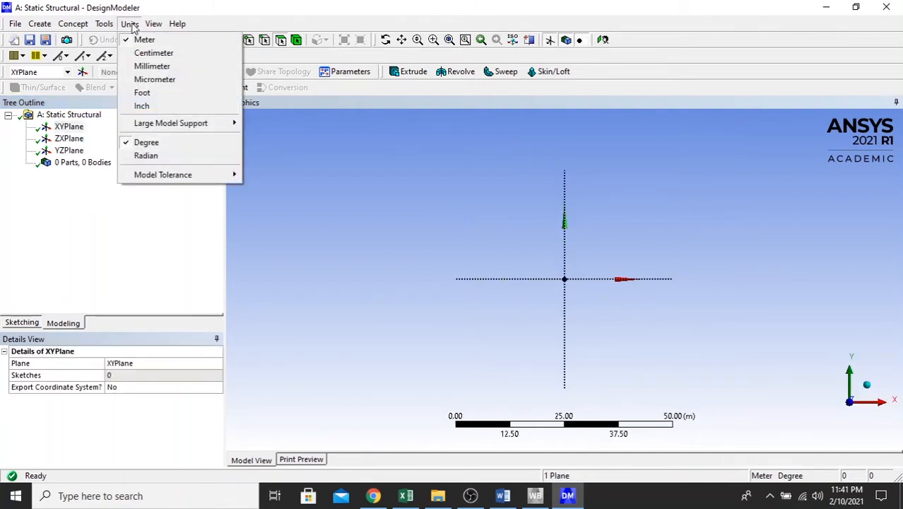
{"action": "left_click", "coordinate": [138, 67]}
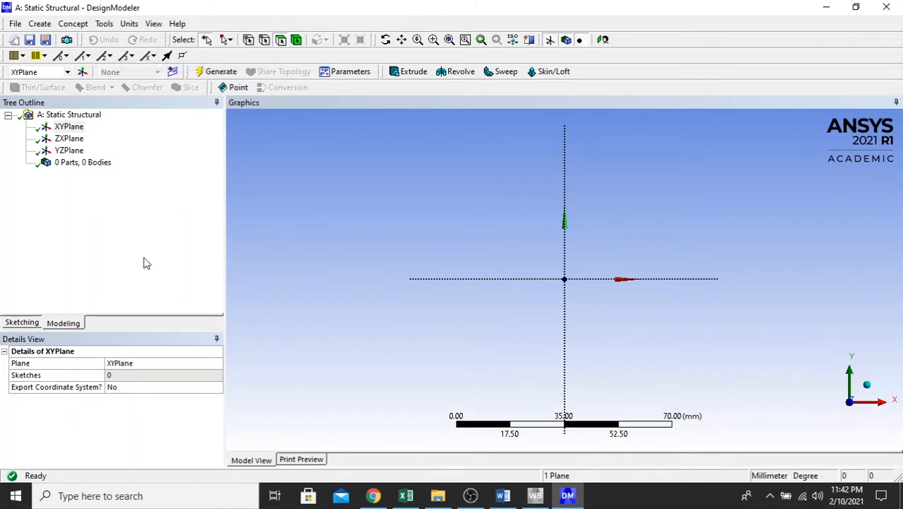
Step: Switch to sketching on the XYPlane and enable the 2D grid display and grid snapping
{"action": "left_click", "coordinate": [22, 322]}
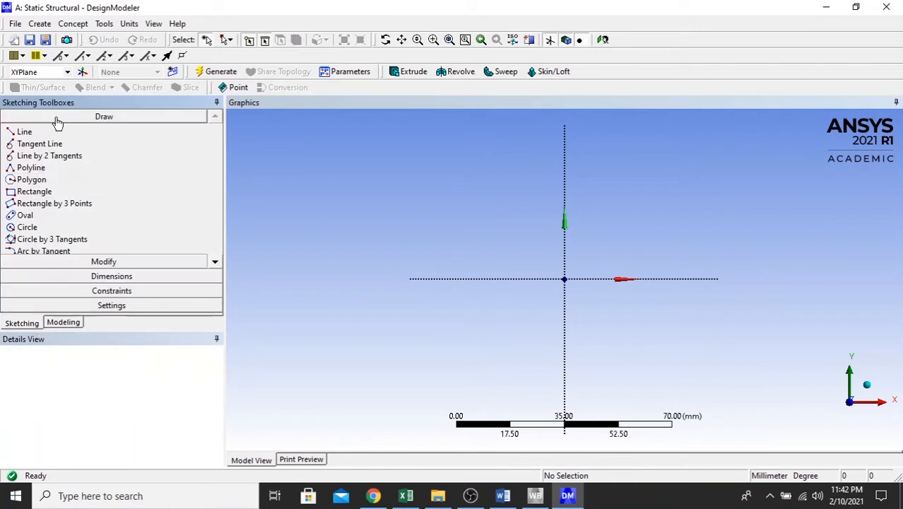
{"action": "left_click", "coordinate": [113, 306]}
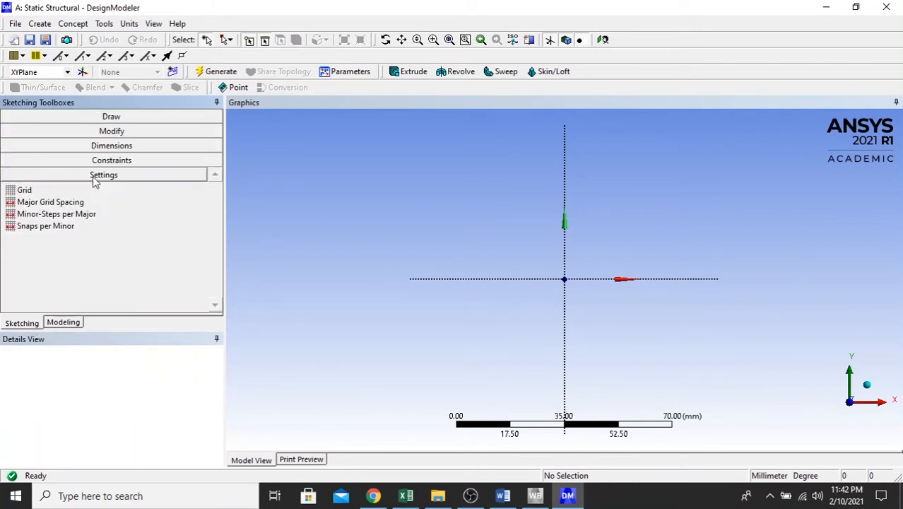
{"action": "left_click", "coordinate": [182, 191]}
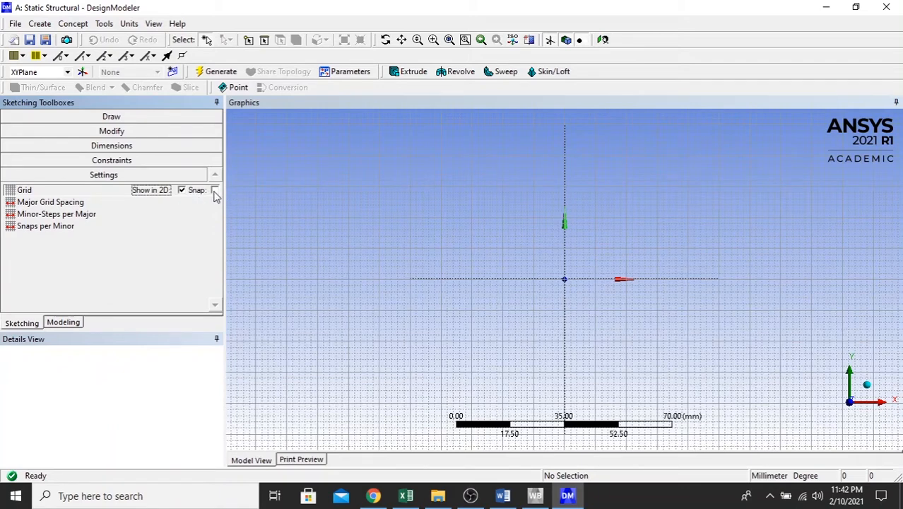
{"action": "left_click", "coordinate": [215, 190]}
Step: Draw a 40 x 40 mm rectangle on the XYPlane, centred on the origin and snapped to the grid
{"action": "scroll", "coordinate": [709, 373], "scroll_direction": "up", "scroll_amount": 2}
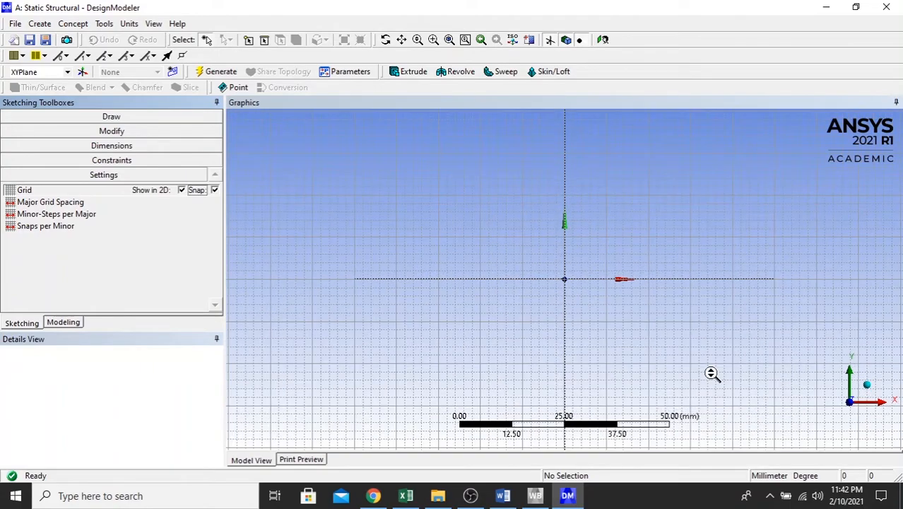
{"action": "scroll", "coordinate": [588, 255], "scroll_direction": "down", "scroll_amount": 3}
{"action": "scroll", "coordinate": [719, 297], "scroll_direction": "up", "scroll_amount": 2}
{"action": "scroll", "coordinate": [715, 298], "scroll_direction": "down", "scroll_amount": 2}
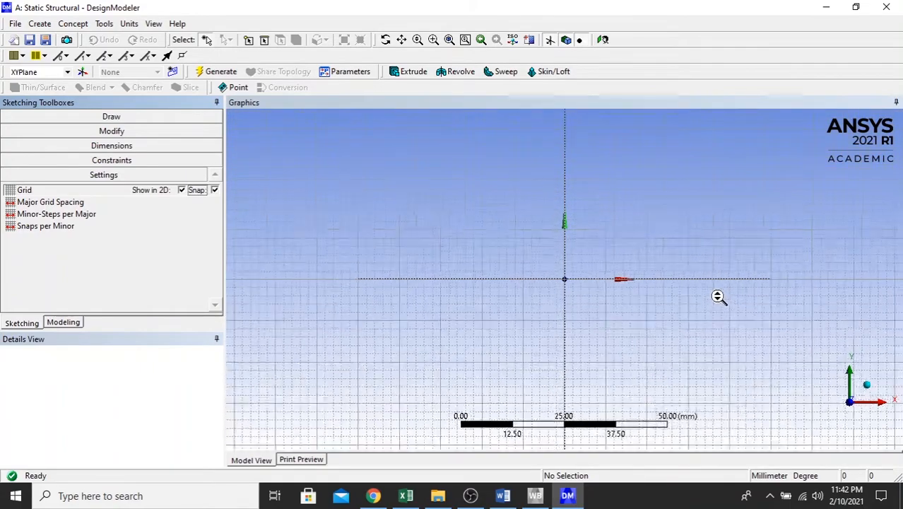
{"action": "scroll", "coordinate": [595, 286], "scroll_direction": "up", "scroll_amount": 3}
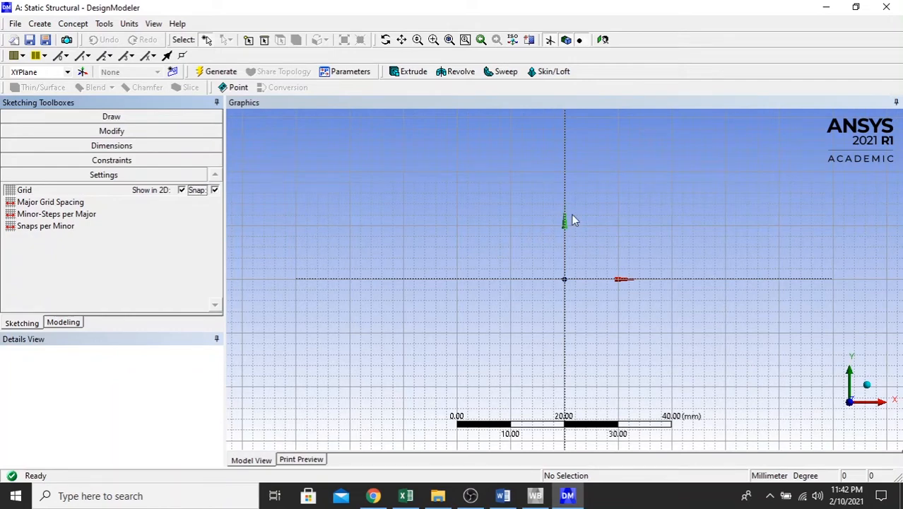
{"action": "scroll", "coordinate": [564, 274], "scroll_direction": "up", "scroll_amount": 4}
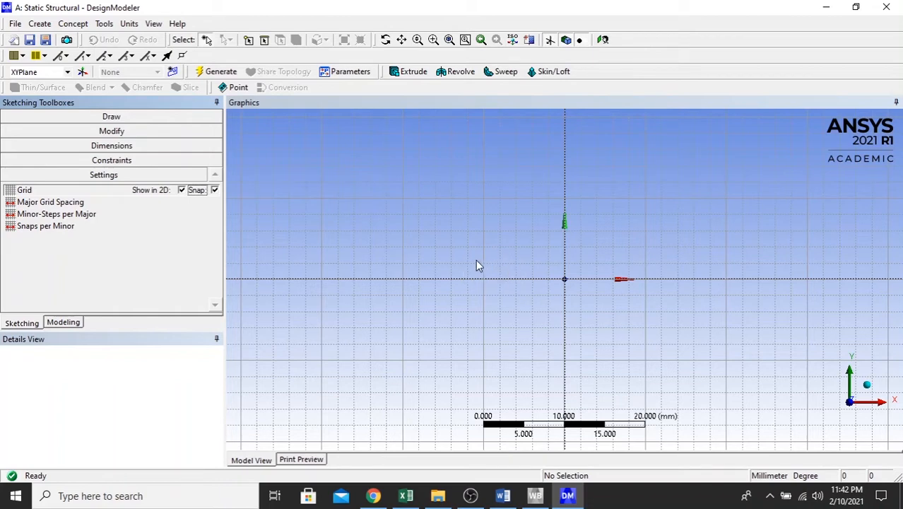
{"action": "left_click", "coordinate": [104, 119]}
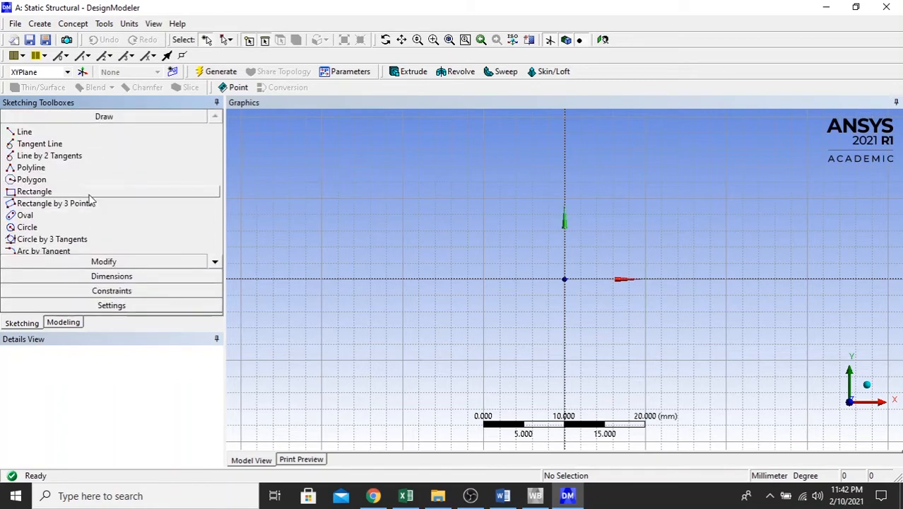
{"action": "left_click", "coordinate": [88, 192]}
{"action": "scroll", "coordinate": [533, 239], "scroll_direction": "down", "scroll_amount": 2}
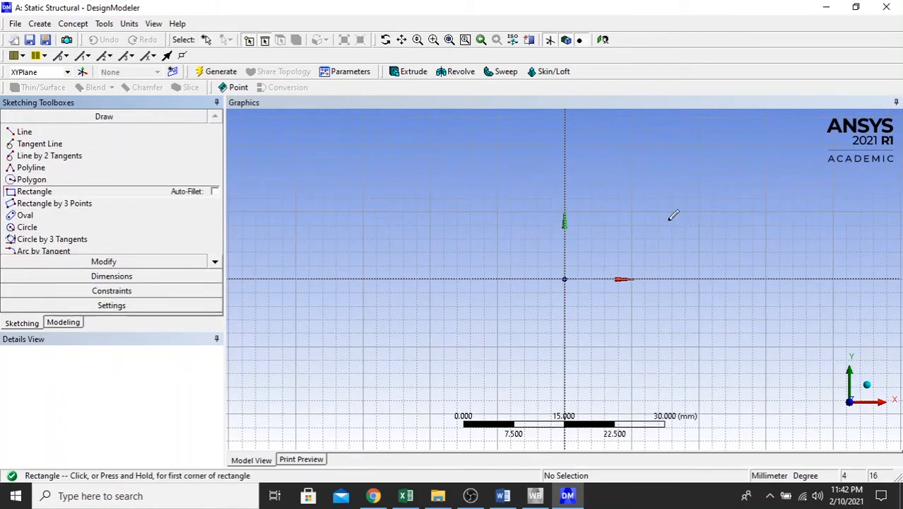
{"action": "left_click", "coordinate": [431, 413]}
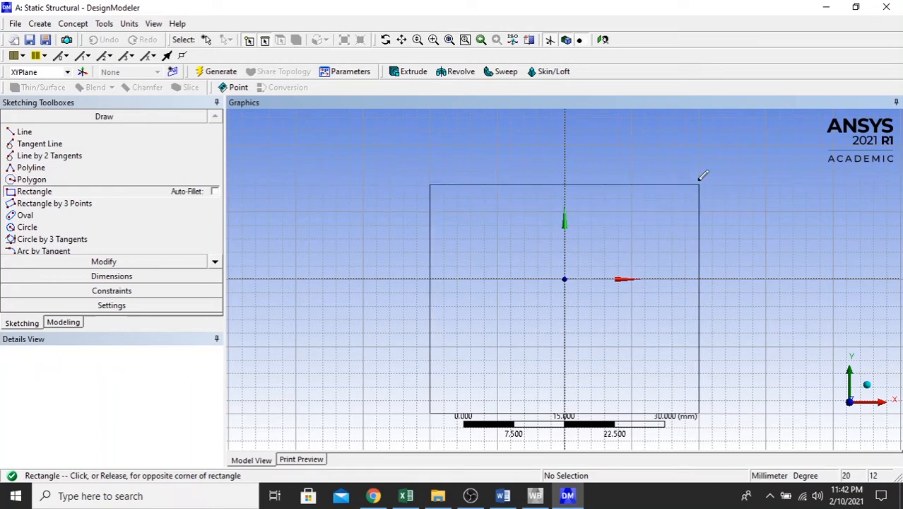
{"action": "left_click", "coordinate": [699, 143]}
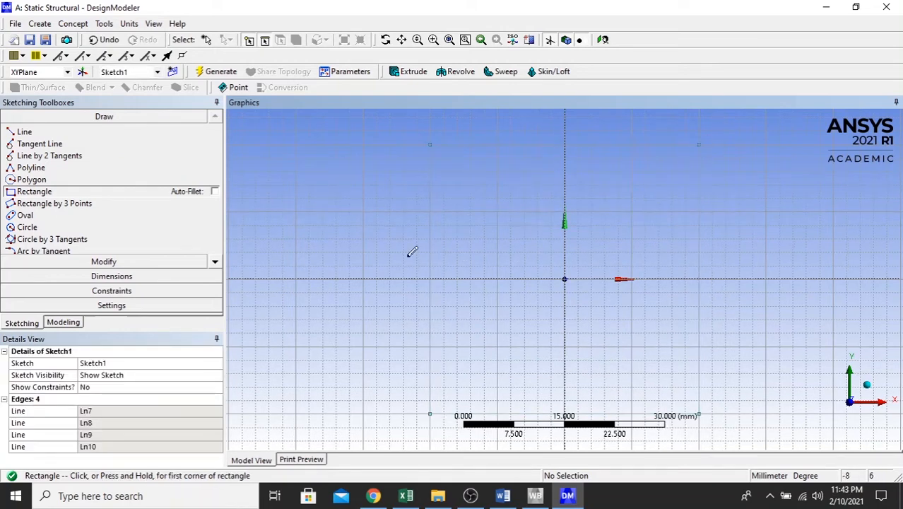
Step: Add general dimensions to the rectangle's left vertical edge and upper horizontal edge
{"action": "left_click", "coordinate": [80, 276]}
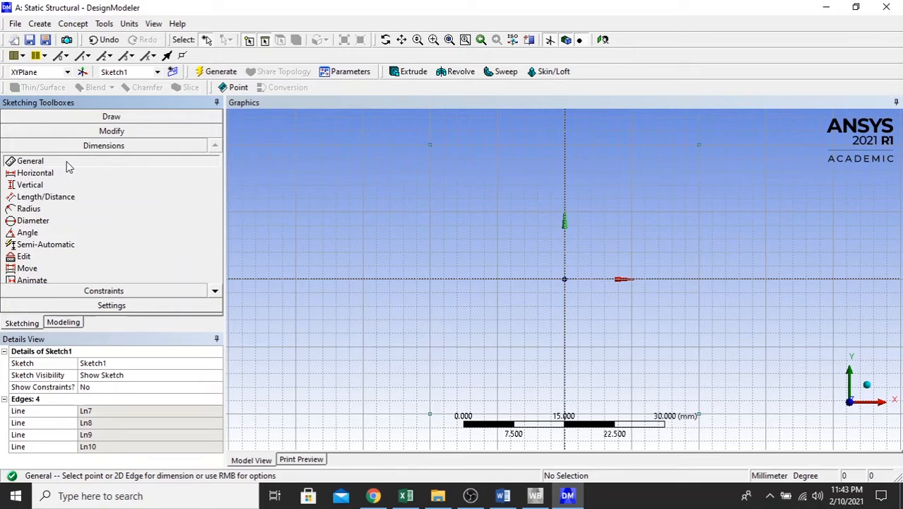
{"action": "left_click", "coordinate": [431, 261]}
{"action": "left_click", "coordinate": [358, 253]}
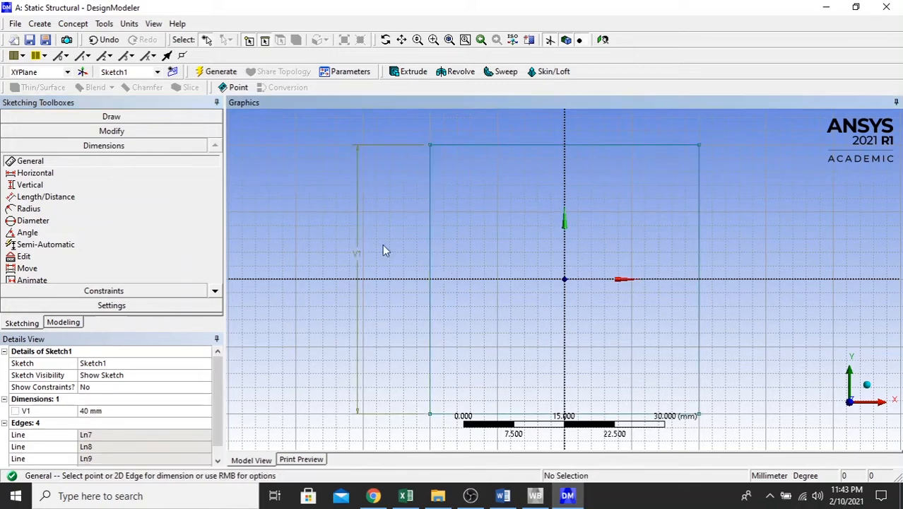
{"action": "left_click", "coordinate": [517, 146]}
{"action": "left_click", "coordinate": [521, 117]}
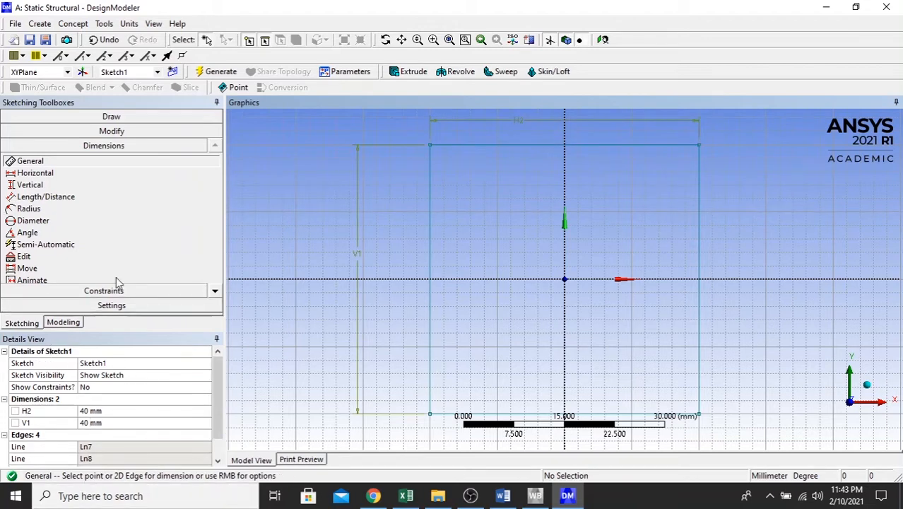
{"action": "left_click", "coordinate": [112, 423]}
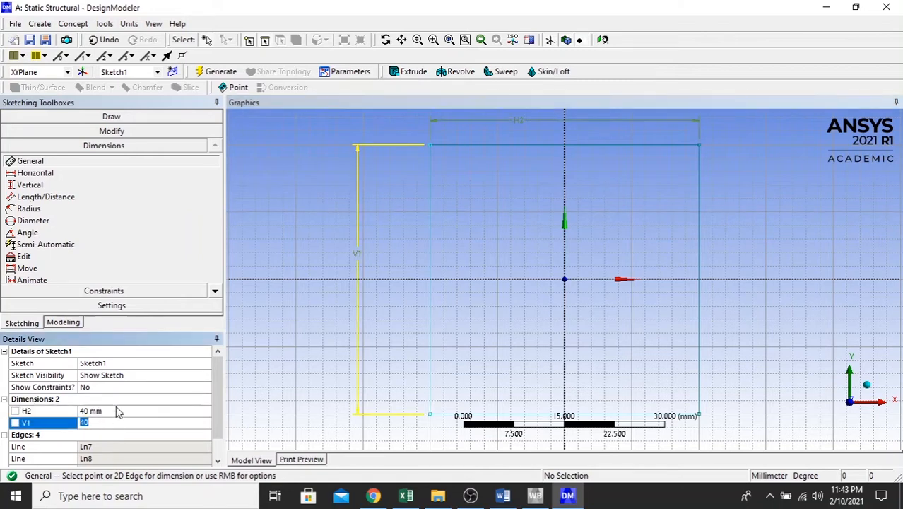
{"action": "left_click", "coordinate": [315, 351]}
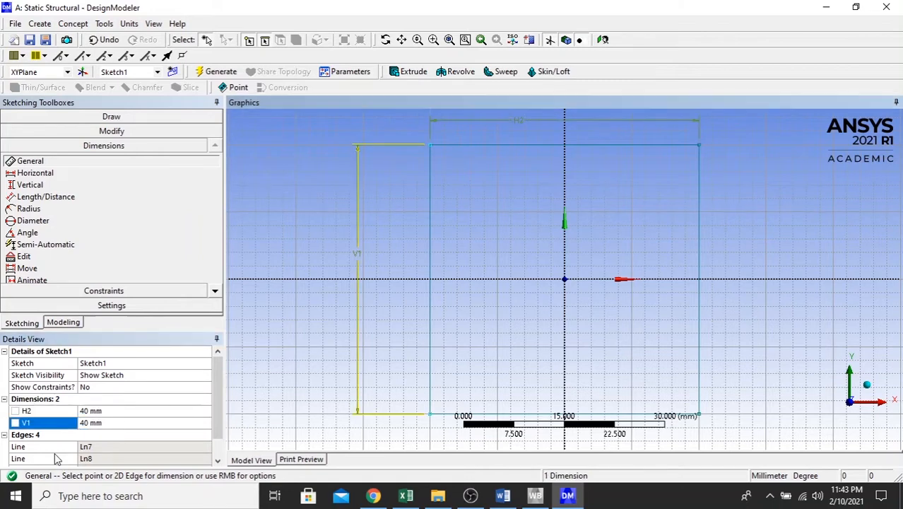
Step: Extrude Sketch1 to a depth of 1500 mm as added material and generate the beam body
{"action": "left_click", "coordinate": [63, 322]}
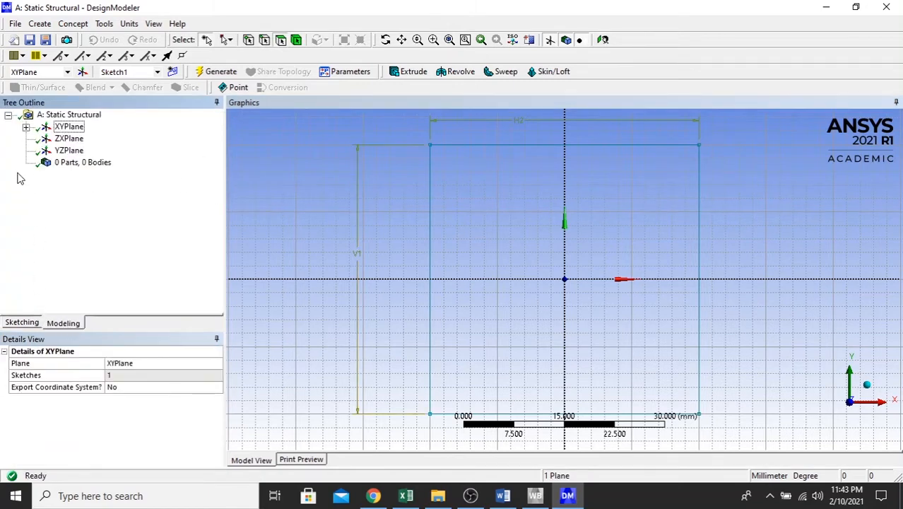
{"action": "left_click", "coordinate": [26, 128]}
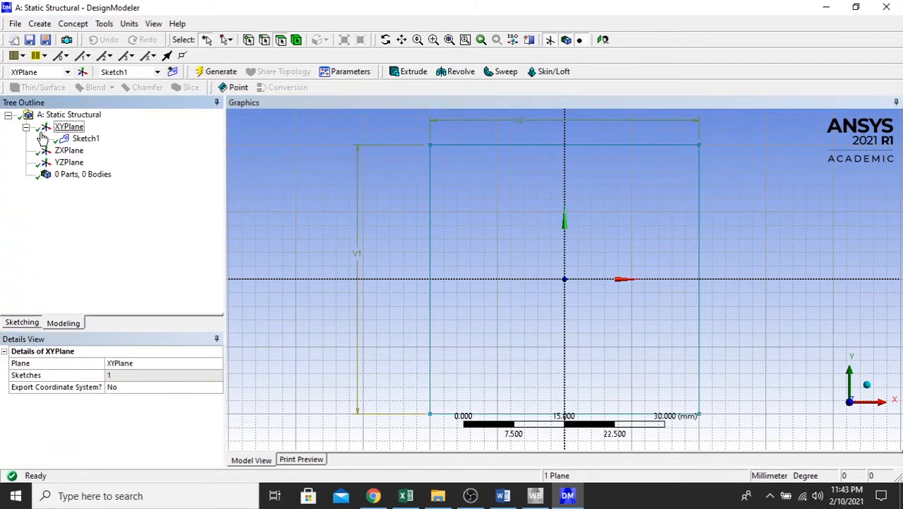
{"action": "left_click", "coordinate": [85, 138]}
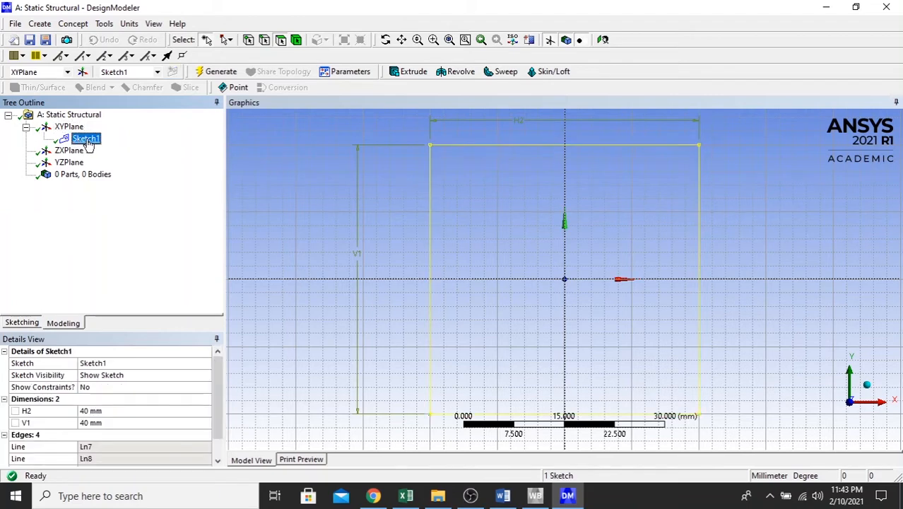
{"action": "left_click", "coordinate": [406, 71]}
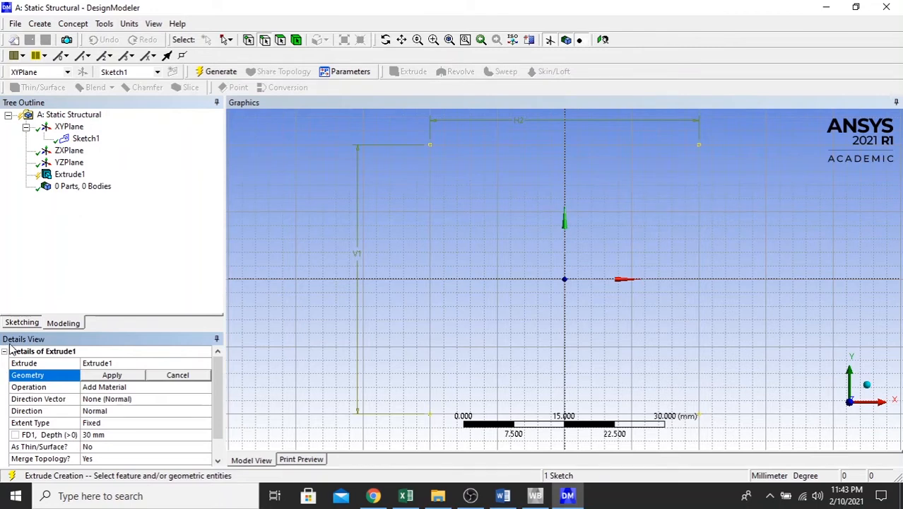
{"action": "left_click", "coordinate": [104, 376]}
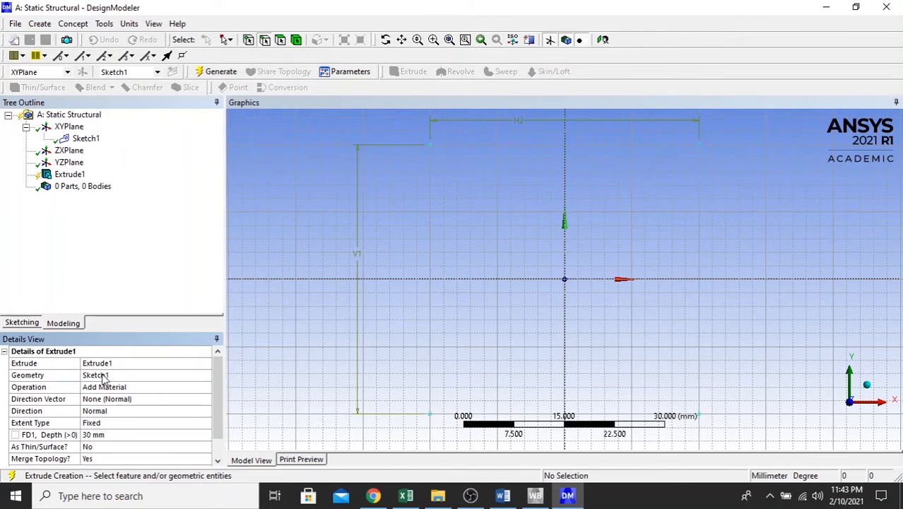
{"action": "scroll", "coordinate": [217, 383], "scroll_direction": "down", "scroll_amount": 1}
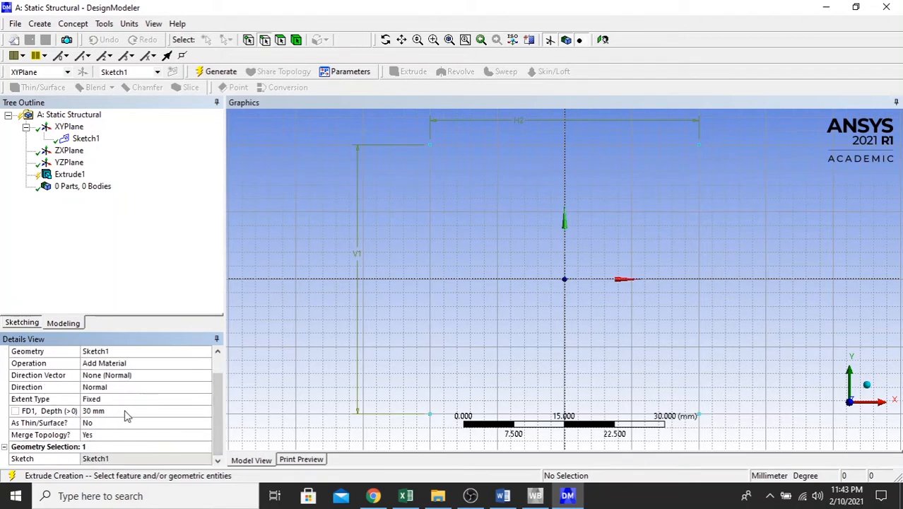
{"action": "left_click", "coordinate": [125, 412]}
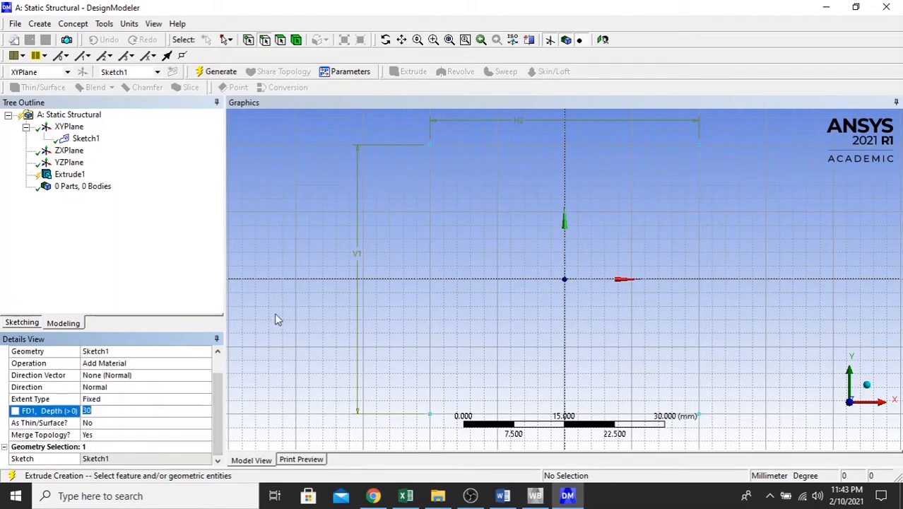
{"action": "type", "text": "1500"}
{"action": "key", "text": "Return"}
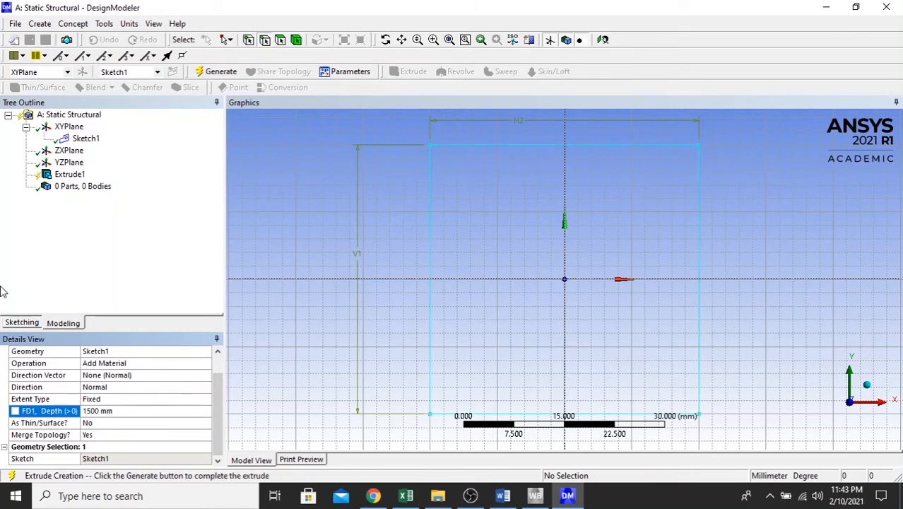
{"action": "left_click", "coordinate": [205, 72]}
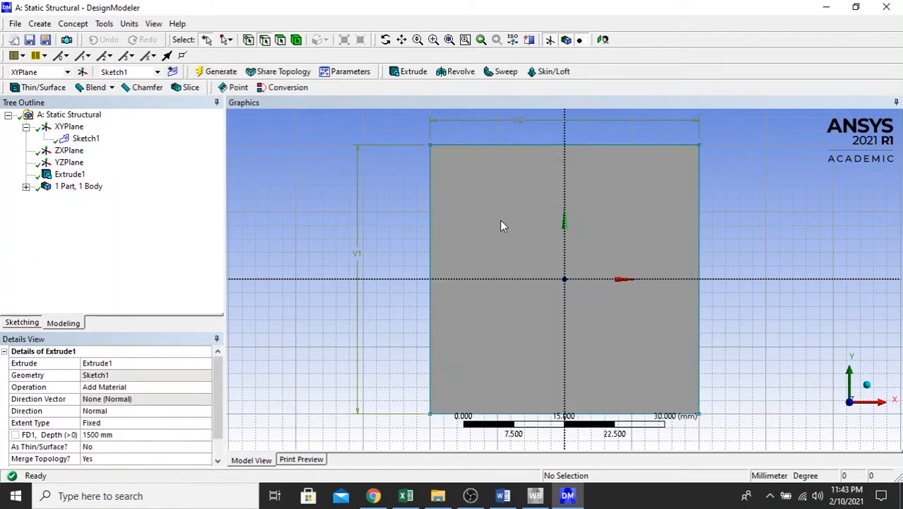
Step: Examine the extruded beam's full length in an angled three-dimensional view
{"action": "scroll", "coordinate": [611, 234], "scroll_direction": "down", "scroll_amount": 5}
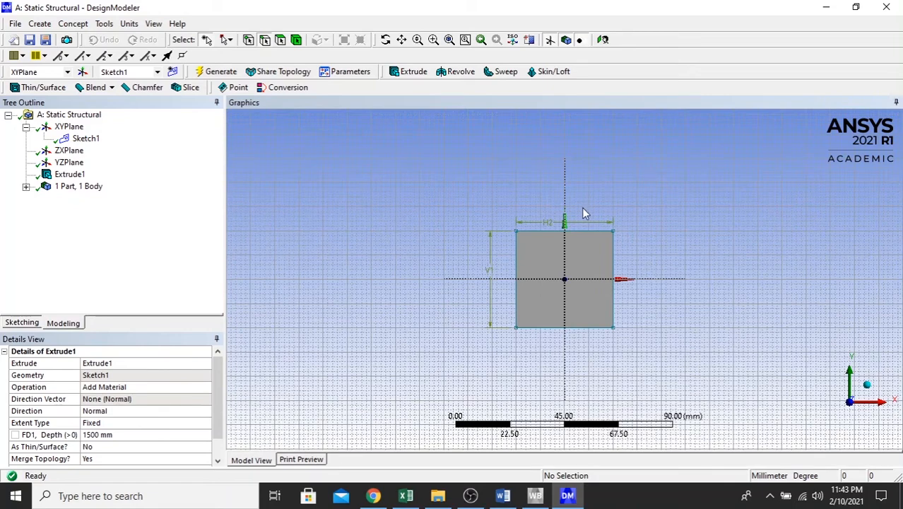
{"action": "scroll", "coordinate": [581, 207], "scroll_direction": "down", "scroll_amount": 1}
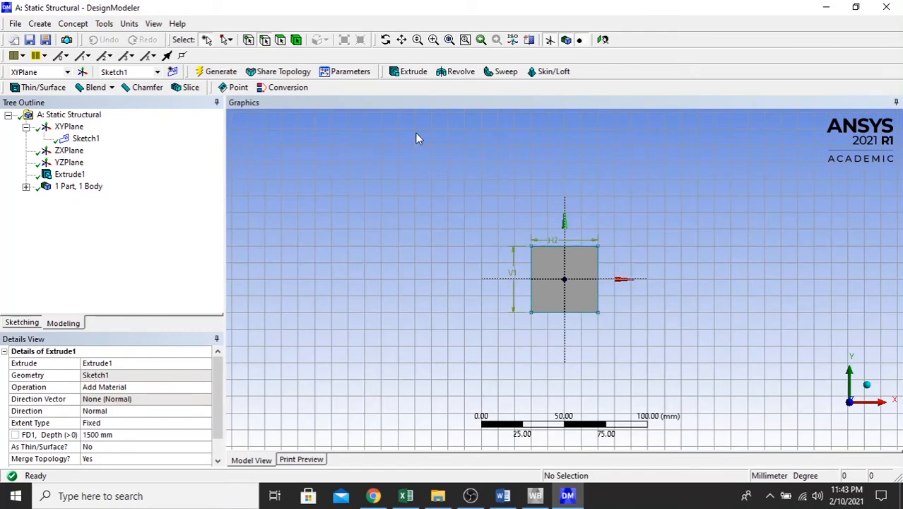
{"action": "scroll", "coordinate": [265, 123], "scroll_direction": "down", "scroll_amount": 1}
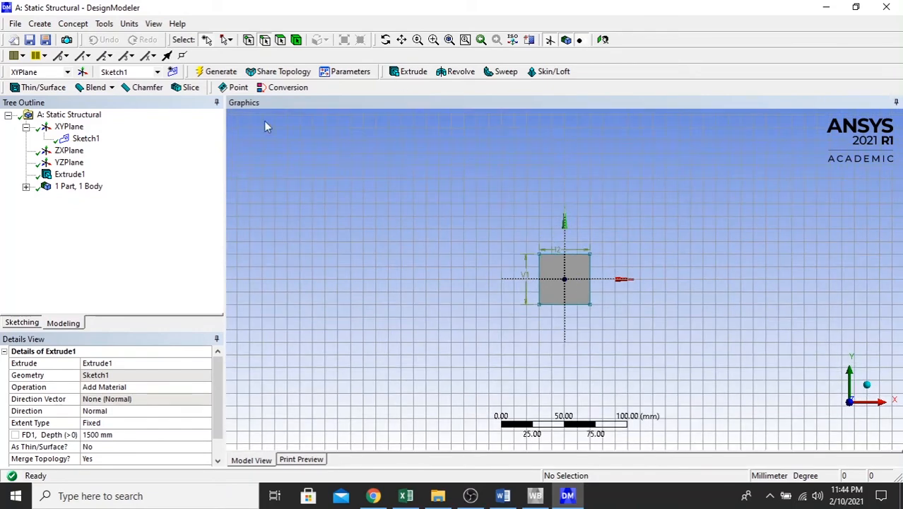
{"action": "left_click", "coordinate": [386, 40]}
{"action": "left_click_drag", "start_coordinate": [639, 226], "coordinate": [616, 202]}
{"action": "mouse_move", "coordinate": [486, 159]}
{"action": "left_mouse_down"}
{"action": "mouse_move", "coordinate": [475, 163]}
{"action": "mouse_move", "coordinate": [476, 178]}
{"action": "mouse_move", "coordinate": [475, 162]}
{"action": "left_mouse_up"}
{"action": "scroll", "coordinate": [491, 176], "scroll_direction": "down", "scroll_amount": 3}
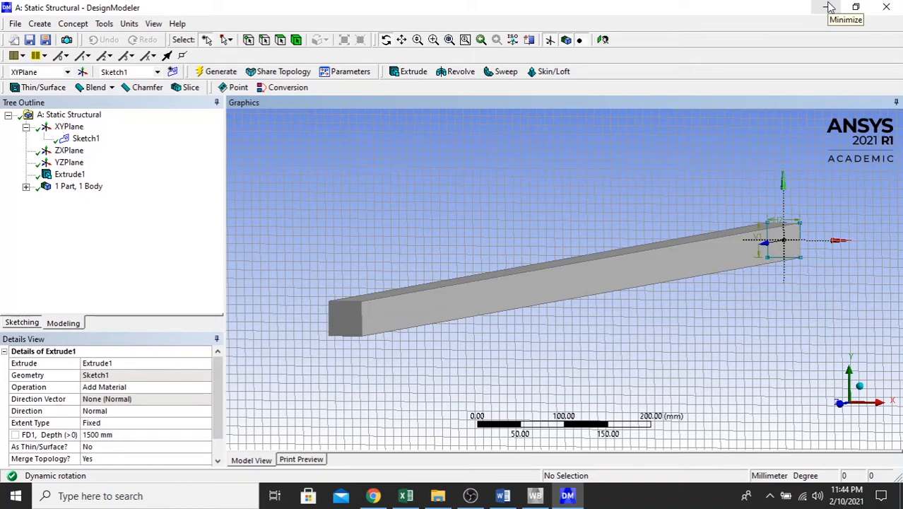
Step: Switch to the Workbench project schematic and open the Static Structural system's Model for editing in Mechanical
{"action": "left_click", "coordinate": [535, 495]}
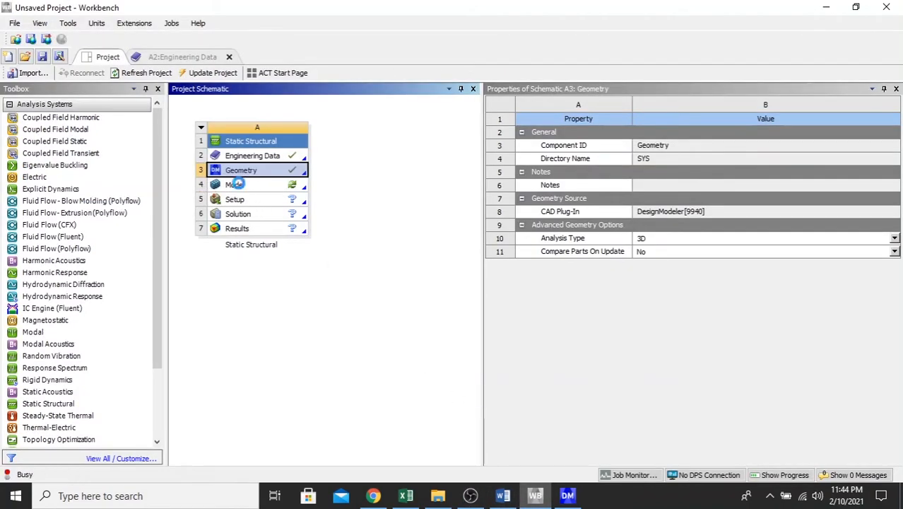
{"action": "left_click", "coordinate": [262, 187]}
{"action": "right_click", "coordinate": [262, 187]}
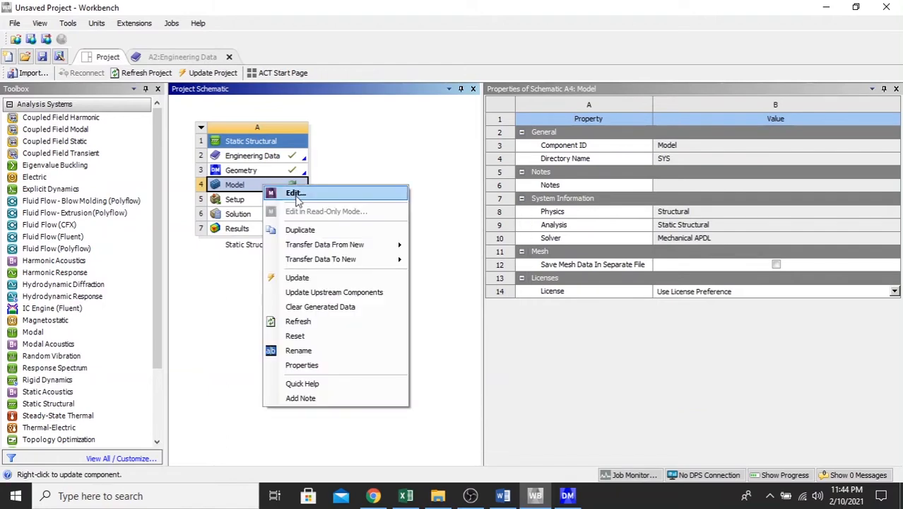
{"action": "left_click", "coordinate": [291, 194]}
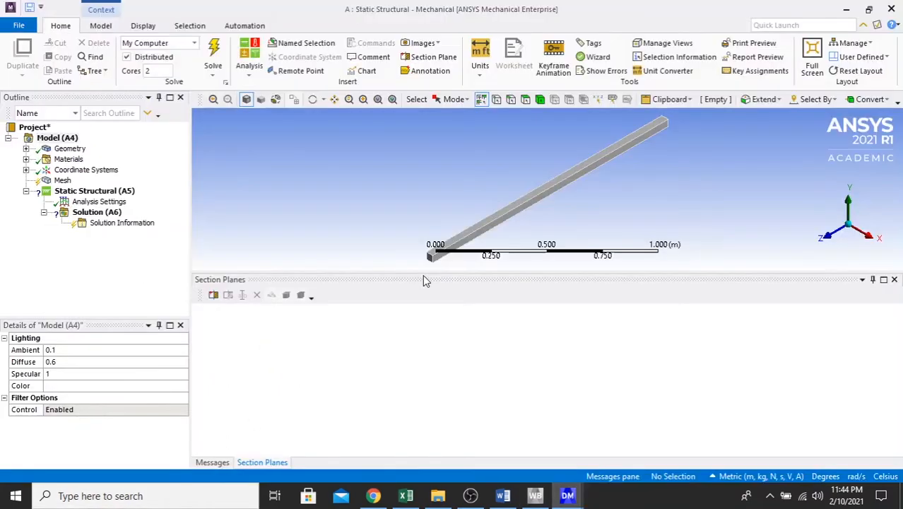
Step: Shrink the Section Planes pane to give the beam's graphics view more room
{"action": "left_click_drag", "start_coordinate": [423, 274], "coordinate": [445, 434]}
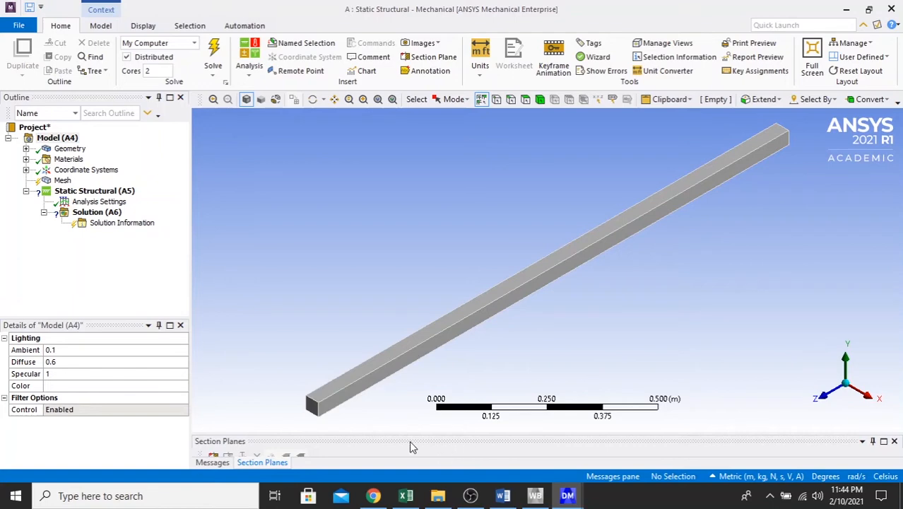
{"action": "left_click_drag", "start_coordinate": [414, 441], "coordinate": [454, 487]}
{"action": "left_click_drag", "start_coordinate": [433, 278], "coordinate": [546, 311]}
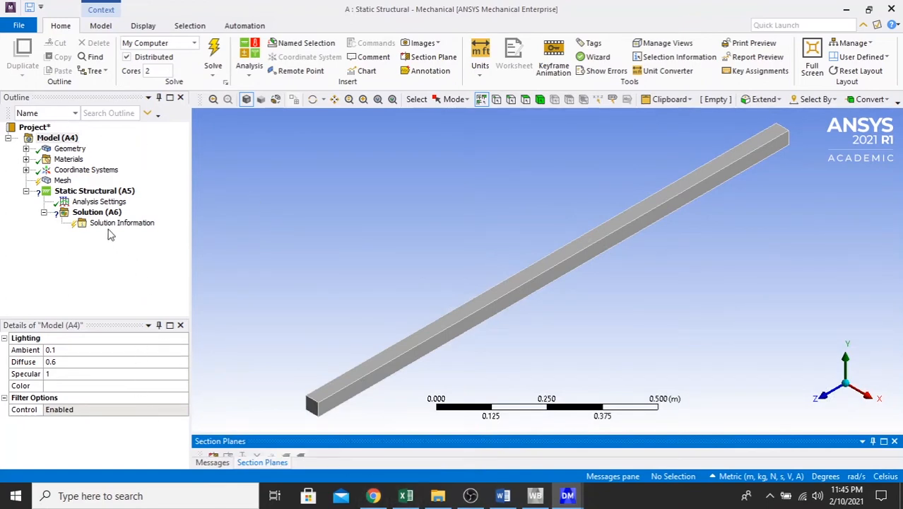
Step: Set the mesh's default element size to 20 m
{"action": "left_click", "coordinate": [62, 181]}
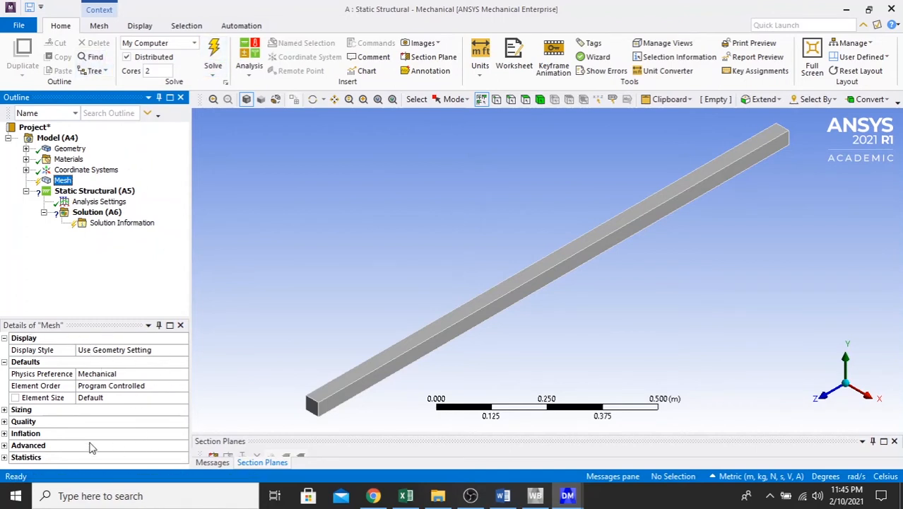
{"action": "left_click", "coordinate": [99, 398]}
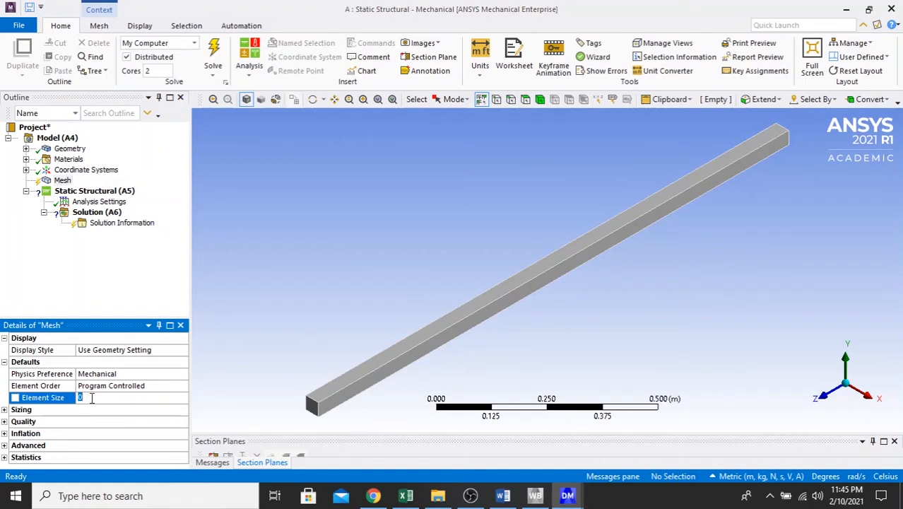
{"action": "type", "text": "20"}
{"action": "key", "text": "Return"}
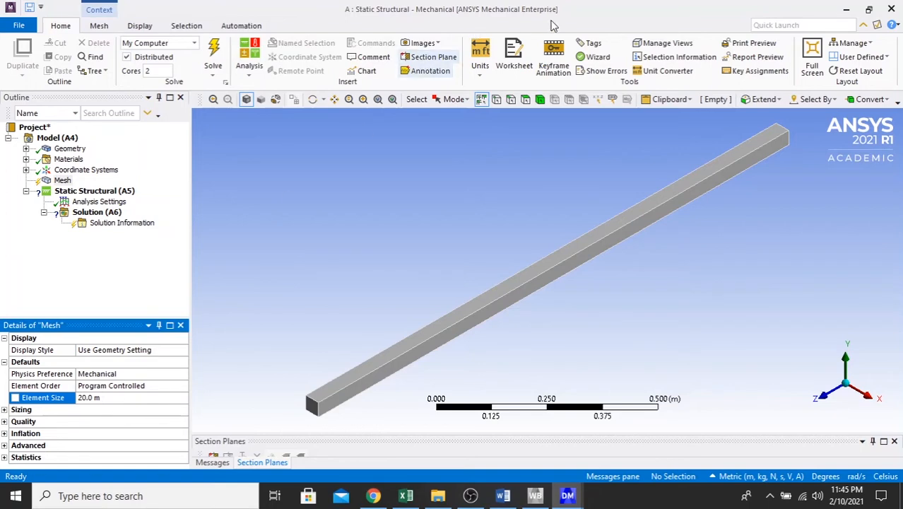
Step: Switch the unit system to Metric (mm, kg, N, s, mV, mA) and set the mesh's default element size to 20 mm
{"action": "left_click", "coordinate": [480, 60]}
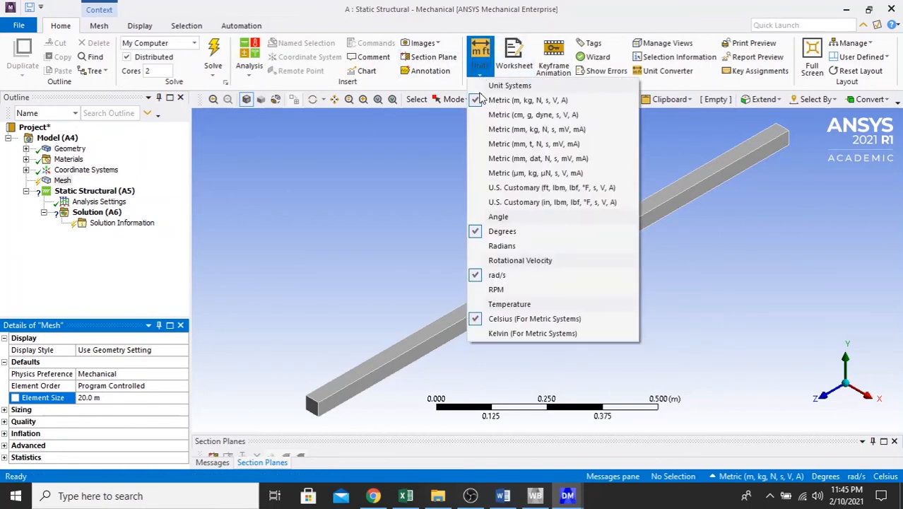
{"action": "left_click", "coordinate": [512, 130]}
{"action": "left_click", "coordinate": [124, 399]}
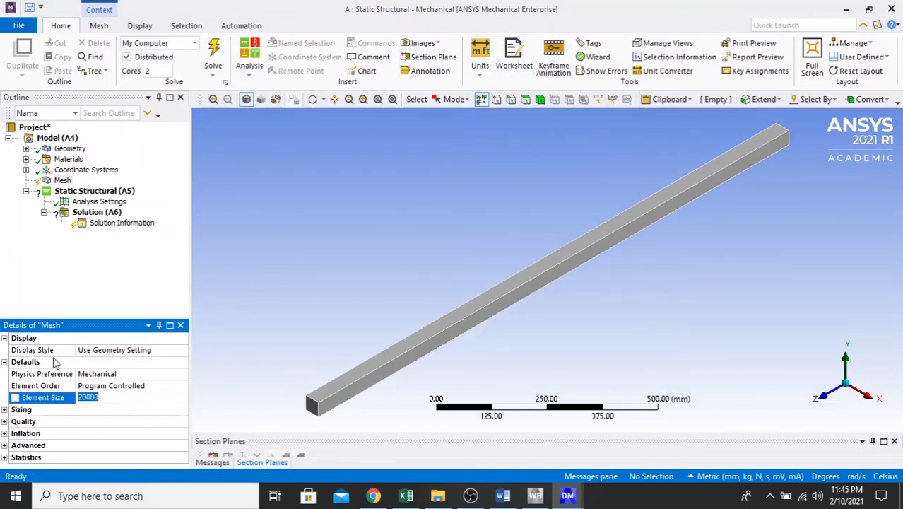
{"action": "type", "text": "20"}
{"action": "key", "text": "Return"}
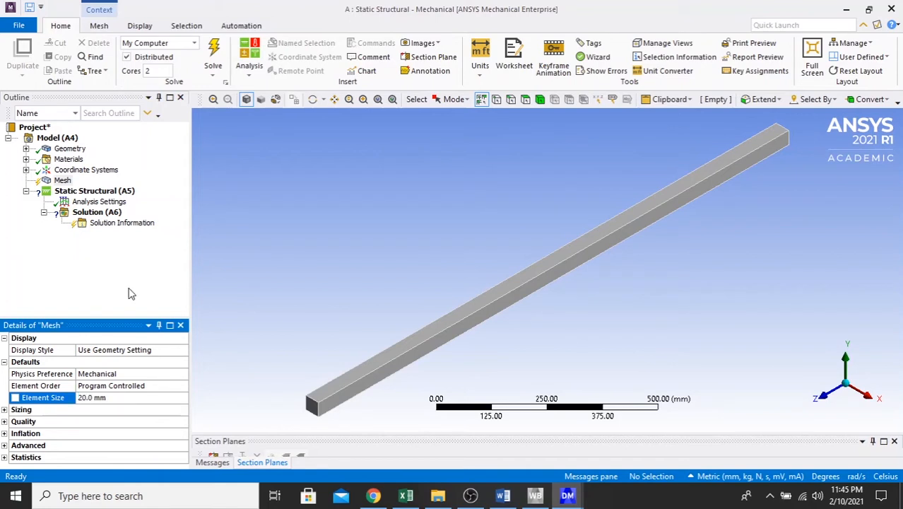
Step: Generate the mesh on the beam
{"action": "right_click", "coordinate": [61, 181]}
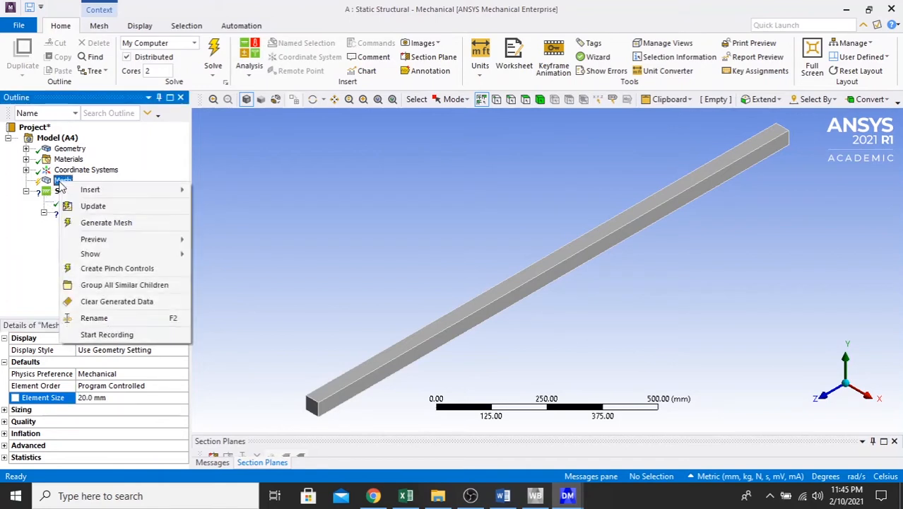
{"action": "left_click", "coordinate": [91, 224]}
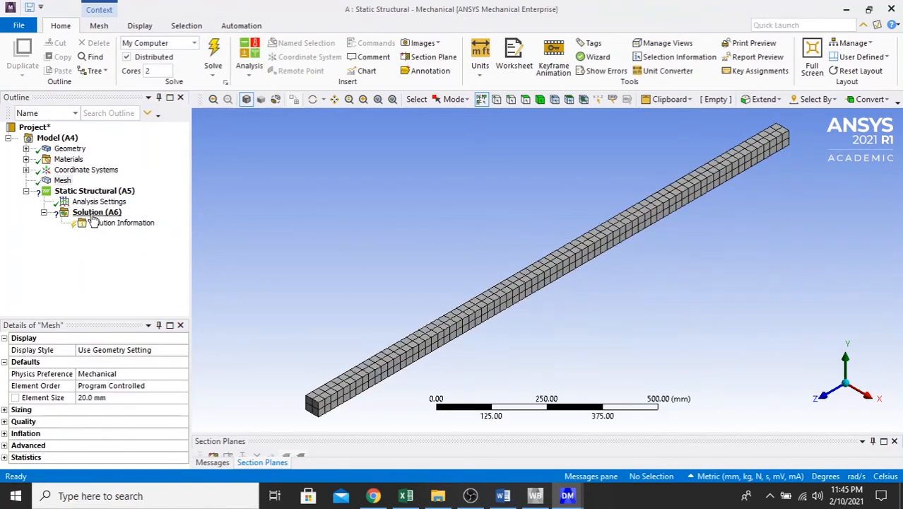
Step: Insert a Fixed Support under Static Structural (A5)
{"action": "left_click", "coordinate": [78, 191]}
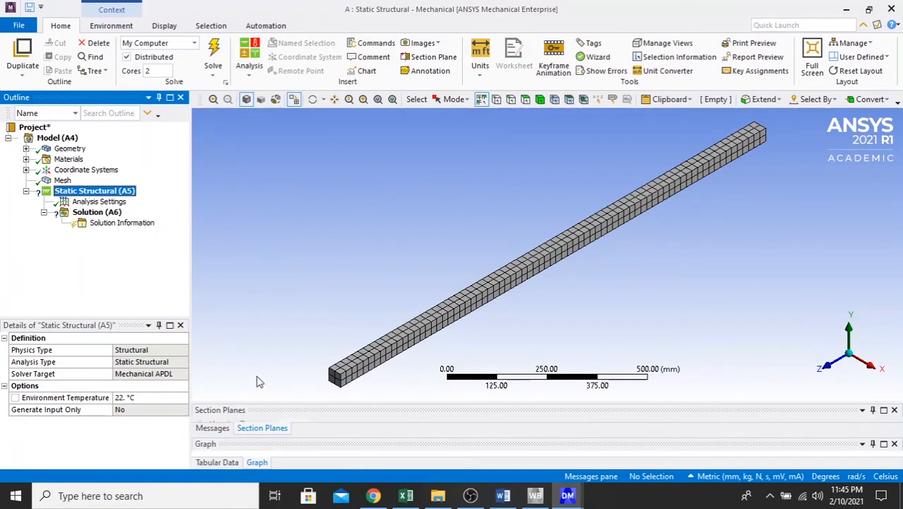
{"action": "right_click", "coordinate": [97, 194]}
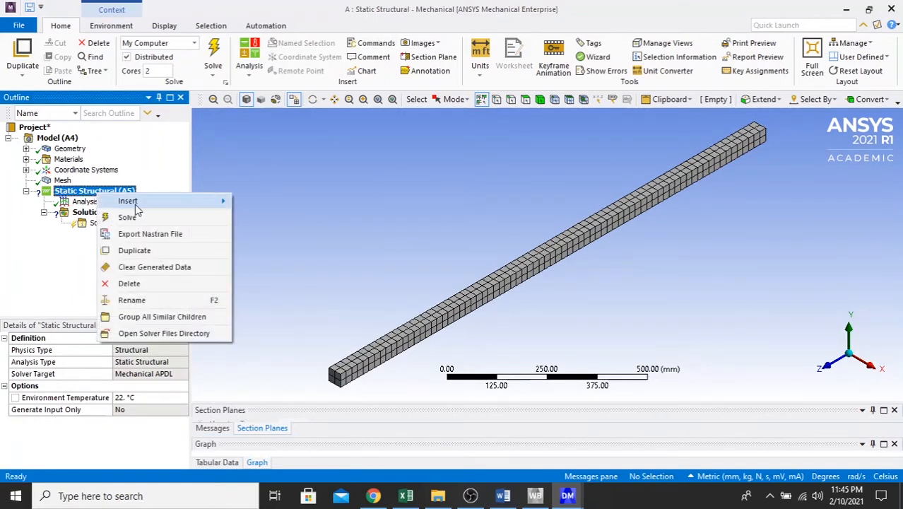
{"action": "right_click", "coordinate": [80, 192]}
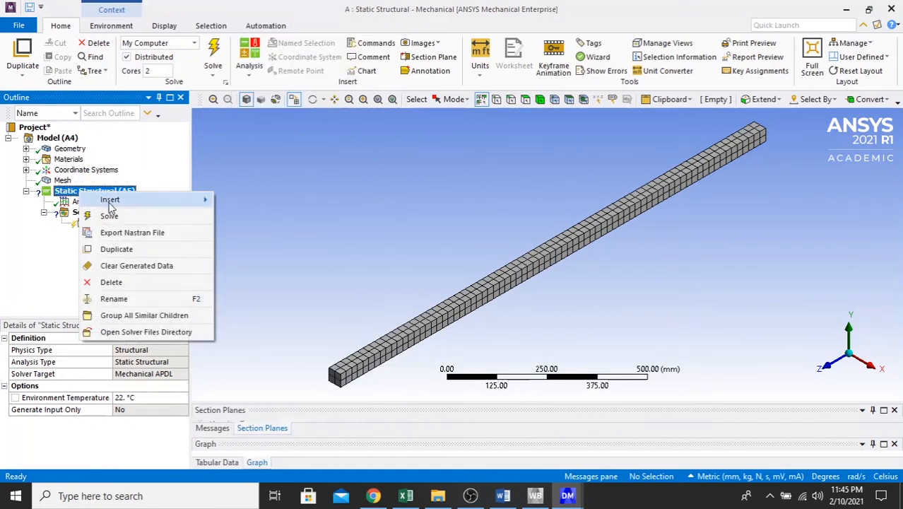
{"action": "mouse_move", "coordinate": [126, 205]}
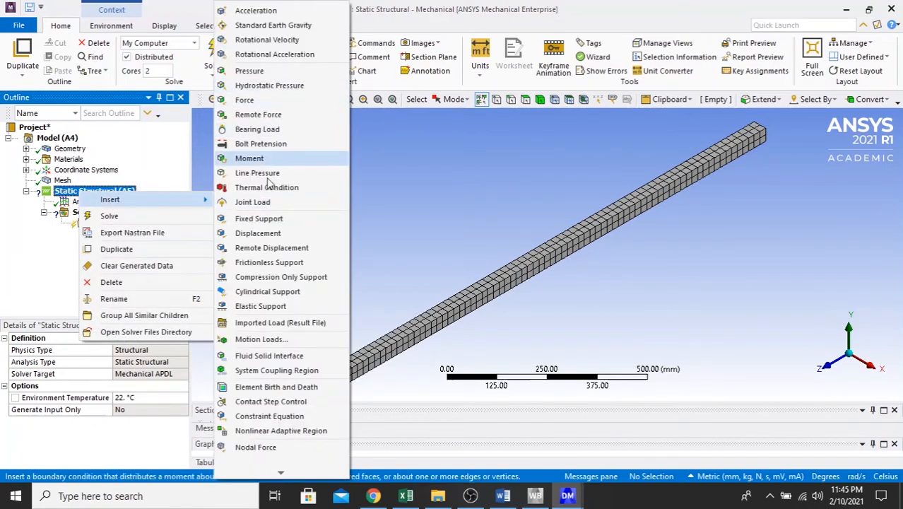
{"action": "left_click", "coordinate": [263, 220]}
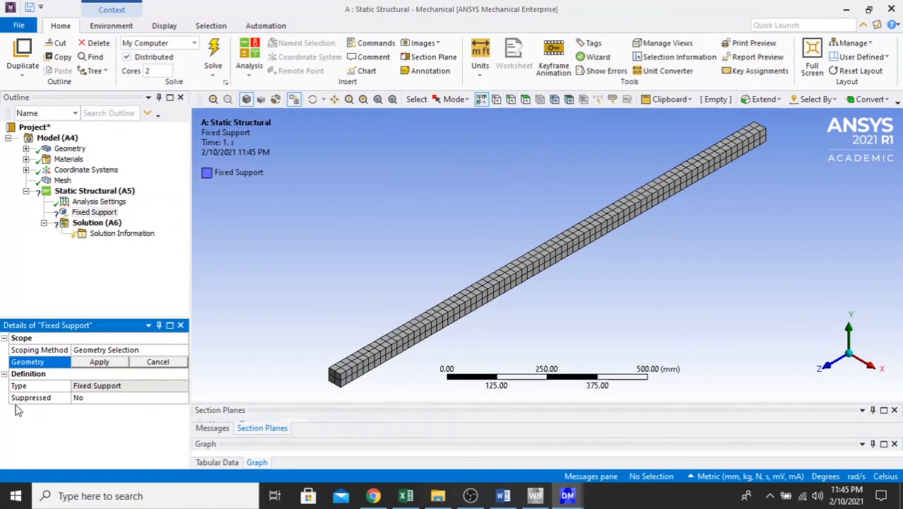
Step: Scope the fixed support to the bottom edge of the beam's near end face, on the +Z end
{"action": "left_click", "coordinate": [511, 100]}
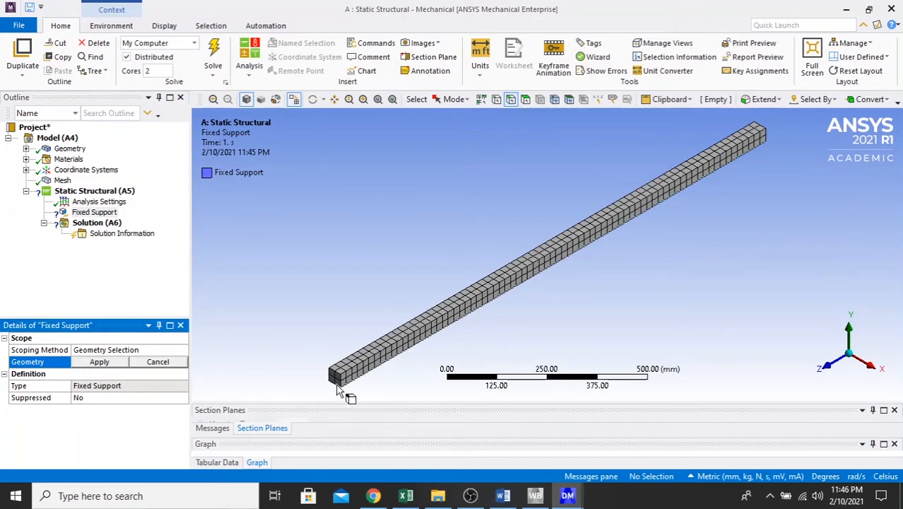
{"action": "scroll", "coordinate": [352, 247], "scroll_direction": "down", "scroll_amount": 3}
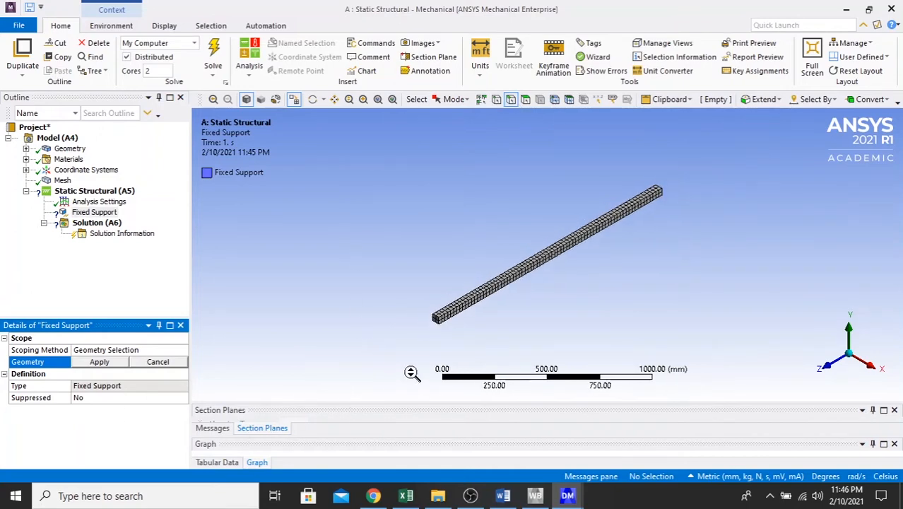
{"action": "scroll", "coordinate": [394, 356], "scroll_direction": "up", "scroll_amount": 3}
{"action": "scroll", "coordinate": [395, 356], "scroll_direction": "up", "scroll_amount": 3}
{"action": "left_click", "coordinate": [334, 99]}
{"action": "left_click_drag", "start_coordinate": [395, 269], "coordinate": [428, 140]}
{"action": "left_click", "coordinate": [525, 99]}
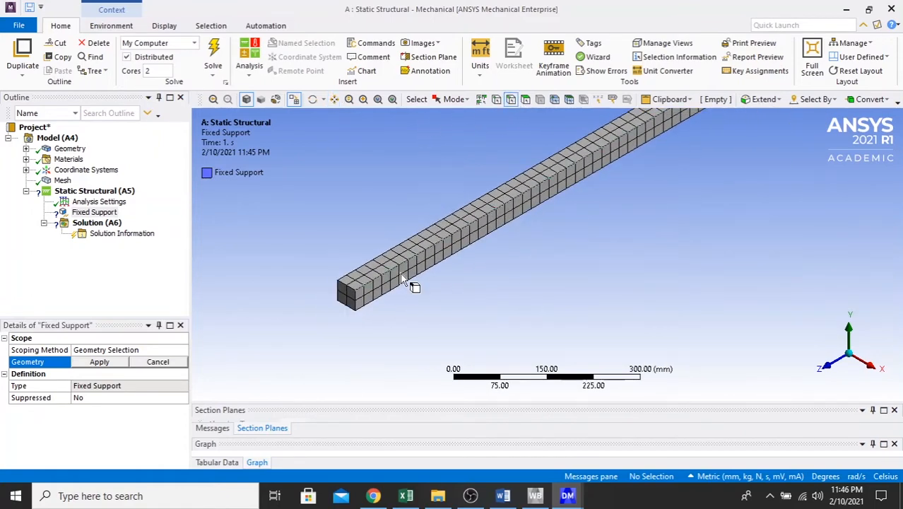
{"action": "left_click", "coordinate": [342, 305]}
{"action": "left_click", "coordinate": [88, 362]}
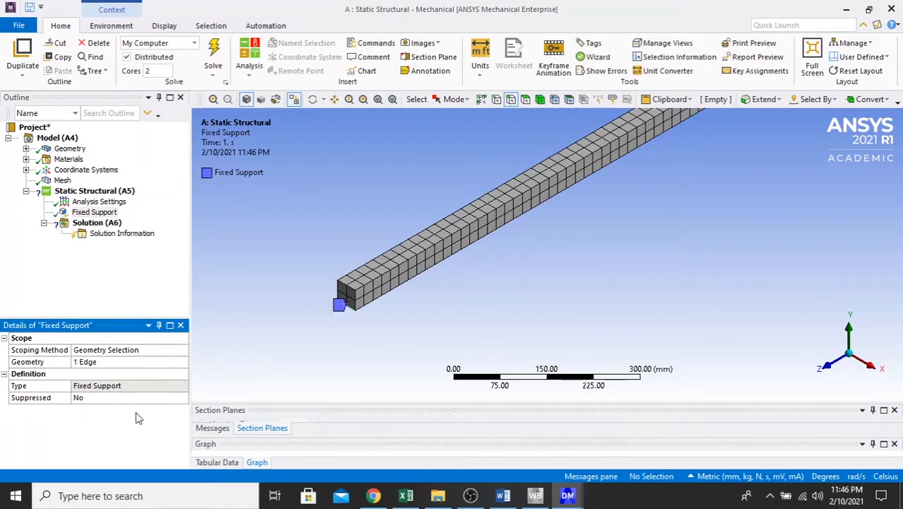
Step: Rotate the meshed beam to examine the end opposite the fixed support
{"action": "scroll", "coordinate": [473, 195], "scroll_direction": "down", "scroll_amount": 5}
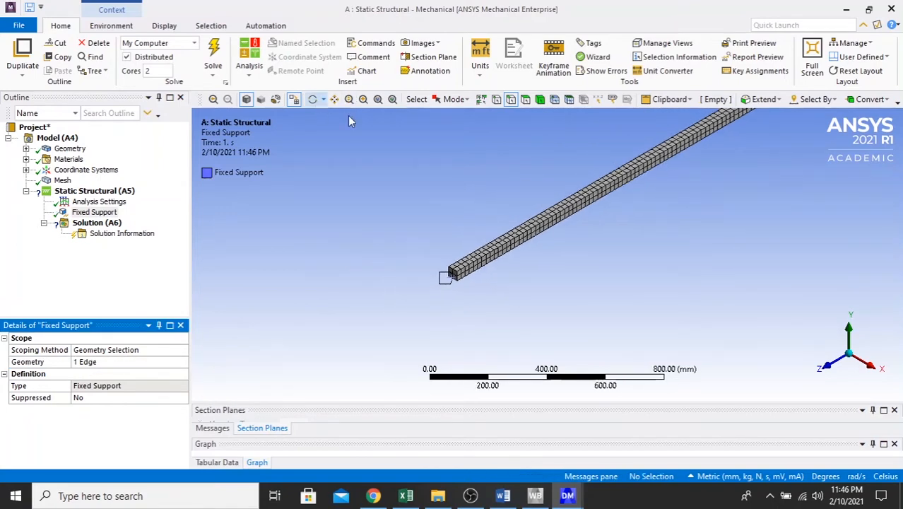
{"action": "left_click", "coordinate": [334, 98]}
{"action": "left_click_drag", "start_coordinate": [635, 211], "coordinate": [435, 276]}
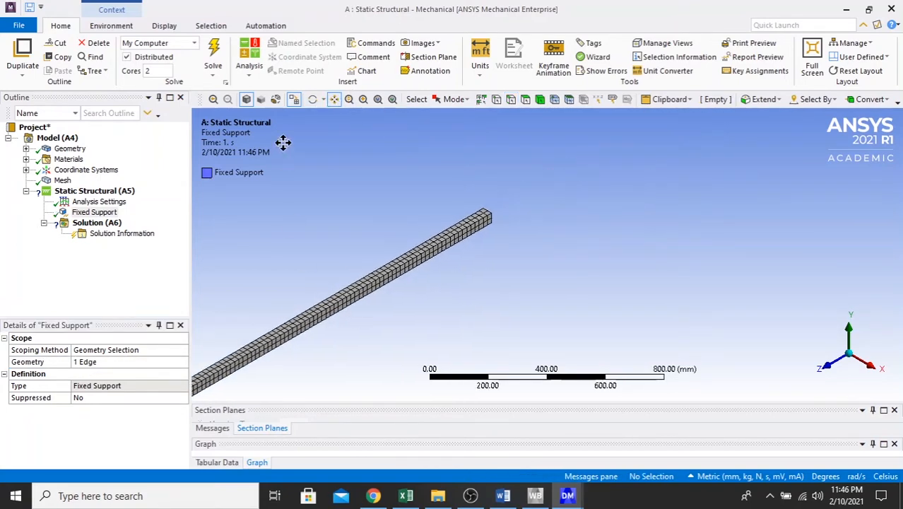
{"action": "left_click", "coordinate": [312, 99]}
{"action": "scroll", "coordinate": [432, 239], "scroll_direction": "down", "scroll_amount": 3}
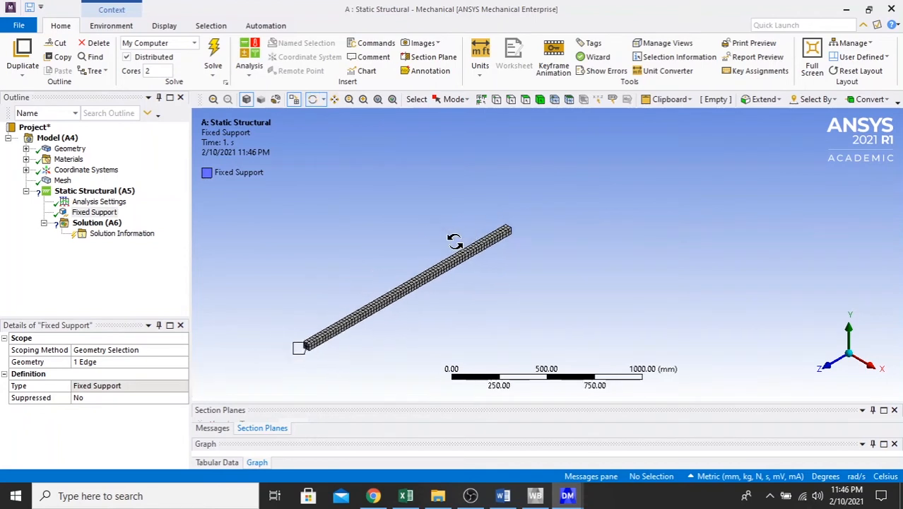
{"action": "left_click_drag", "start_coordinate": [461, 272], "coordinate": [397, 336]}
{"action": "left_click_drag", "start_coordinate": [323, 333], "coordinate": [373, 314]}
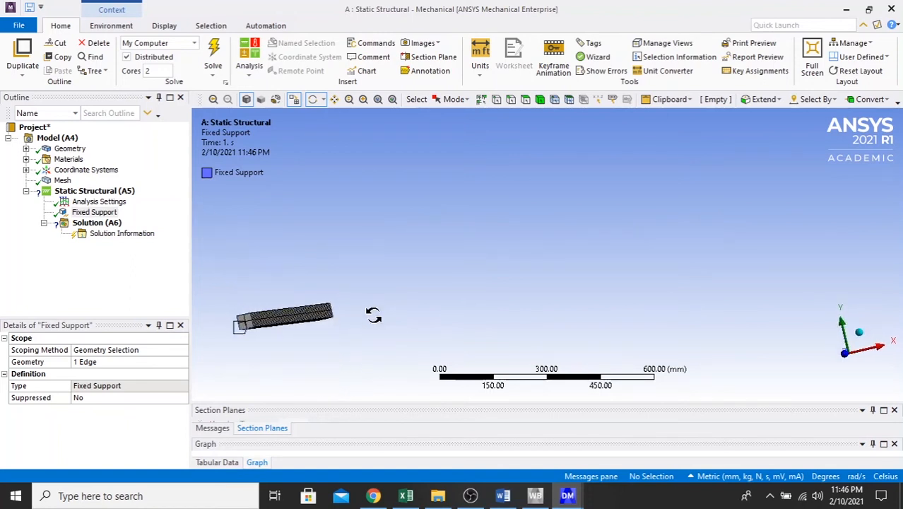
{"action": "left_click", "coordinate": [86, 362]}
{"action": "left_click", "coordinate": [354, 297]}
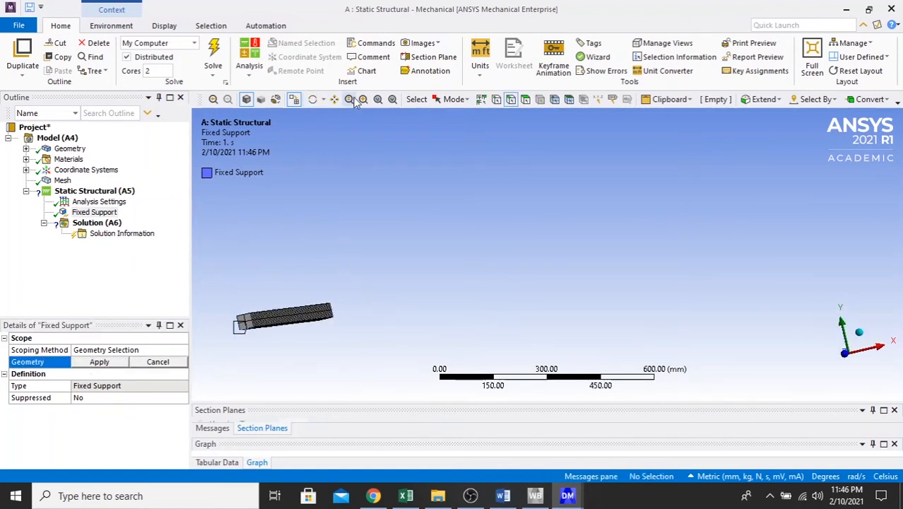
{"action": "left_click", "coordinate": [313, 99]}
{"action": "left_click_drag", "start_coordinate": [393, 270], "coordinate": [276, 267]}
{"action": "left_click_drag", "start_coordinate": [380, 269], "coordinate": [376, 289]}
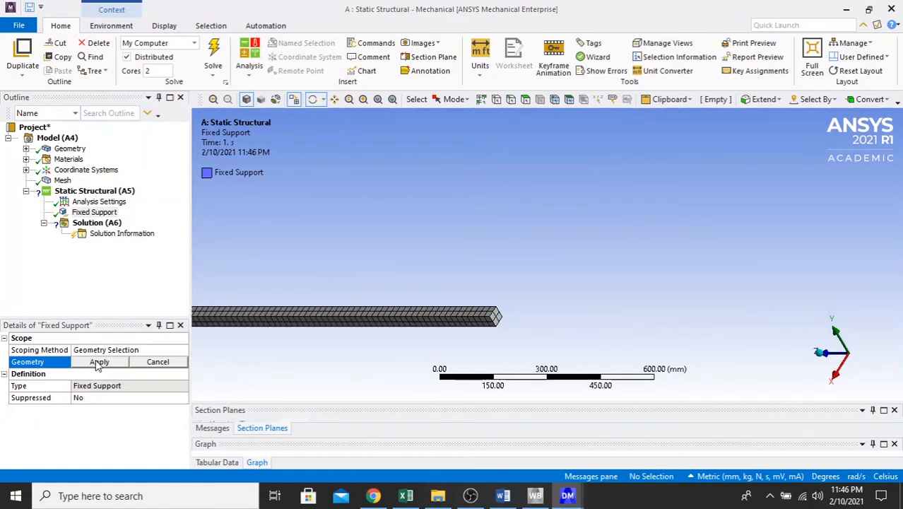
Step: Insert a Displacement support under Static Structural (A5)
{"action": "left_click", "coordinate": [92, 212]}
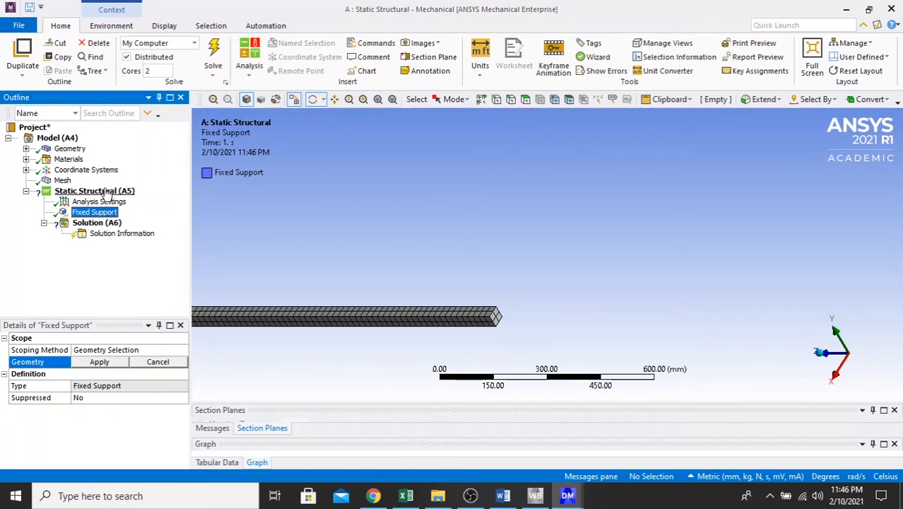
{"action": "left_click", "coordinate": [105, 192]}
{"action": "left_click", "coordinate": [99, 212]}
{"action": "left_click", "coordinate": [100, 202]}
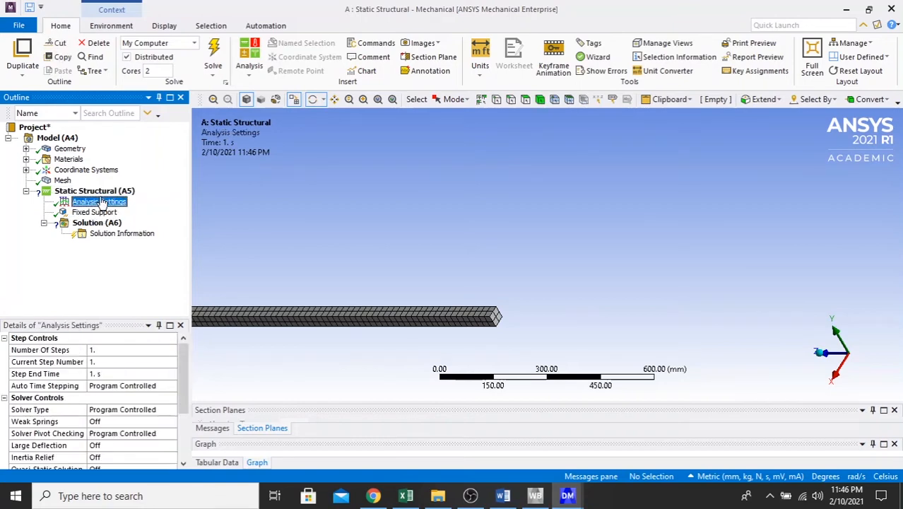
{"action": "left_click", "coordinate": [99, 192]}
{"action": "right_click", "coordinate": [104, 190]}
{"action": "mouse_move", "coordinate": [155, 200]}
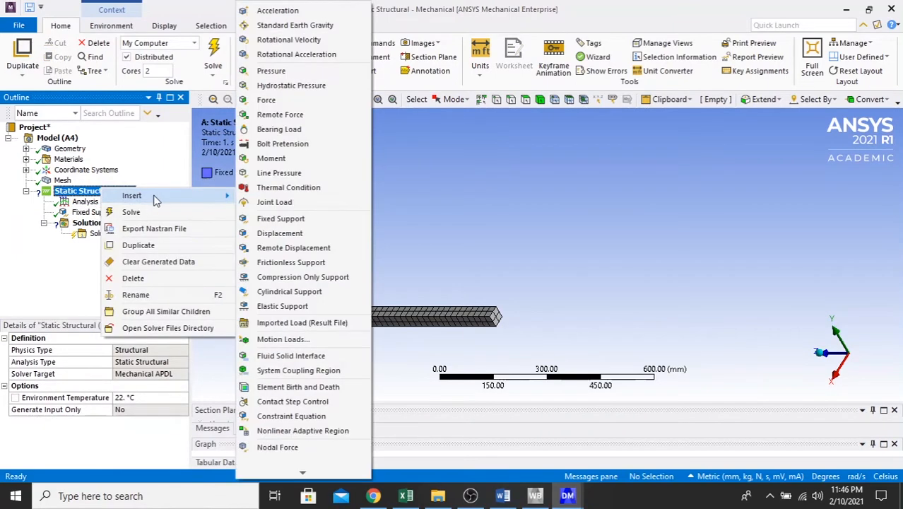
{"action": "left_click", "coordinate": [280, 233]}
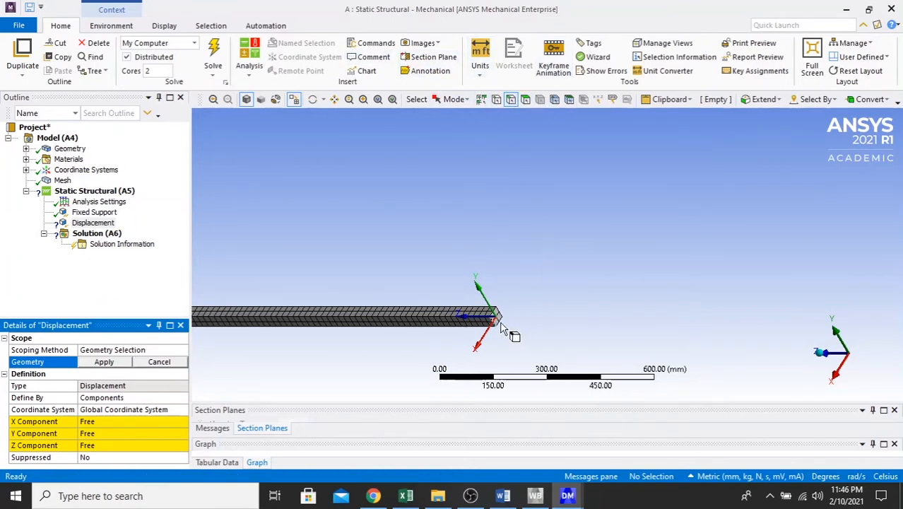
Step: Scope the displacement to the bottom edge of the beam's end face opposite the fixed support
{"action": "scroll", "coordinate": [514, 332], "scroll_direction": "up", "scroll_amount": 2}
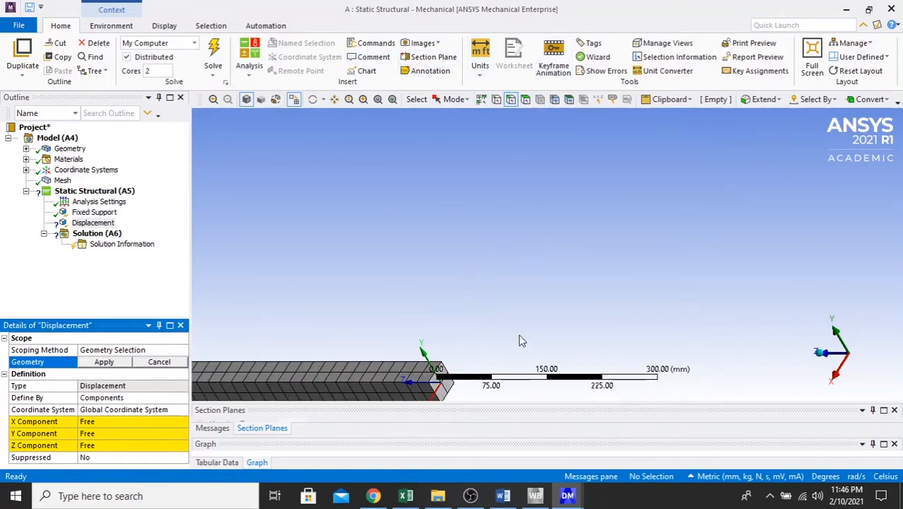
{"action": "left_click", "coordinate": [333, 98]}
{"action": "left_click_drag", "start_coordinate": [401, 253], "coordinate": [413, 163]}
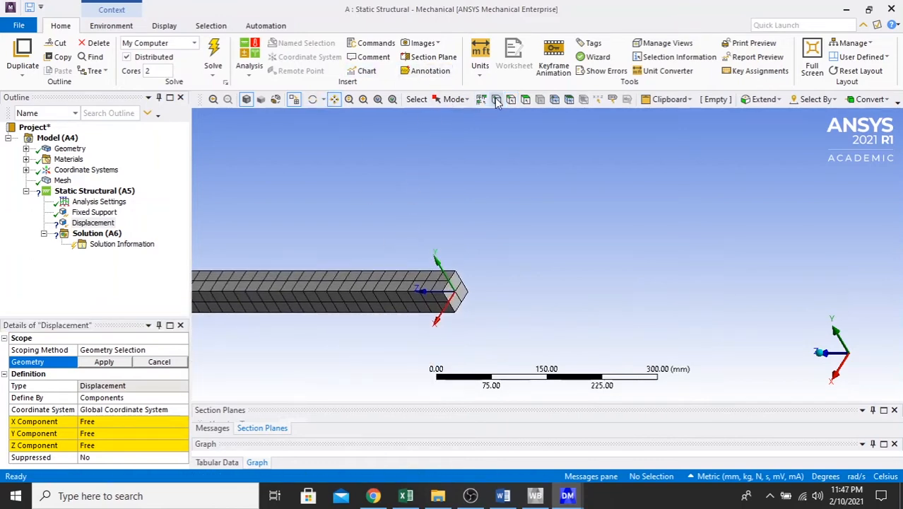
{"action": "left_click", "coordinate": [459, 305]}
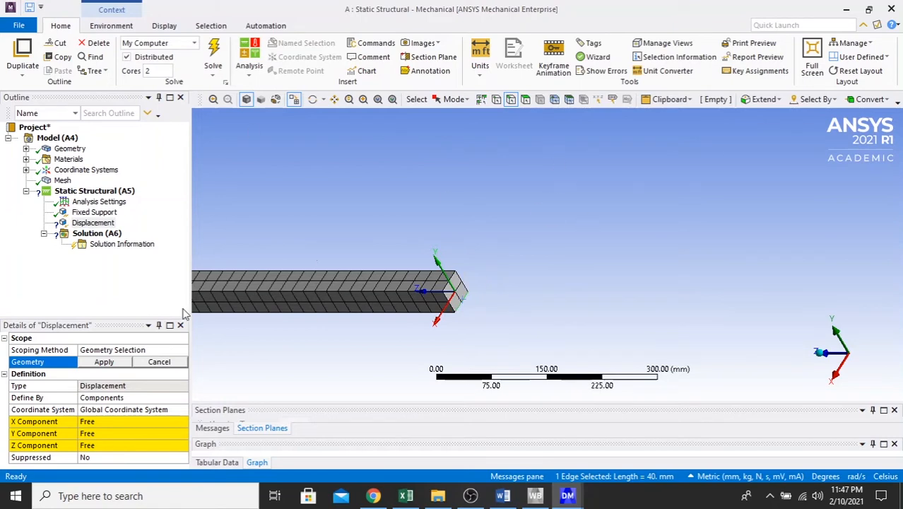
{"action": "left_click", "coordinate": [105, 363]}
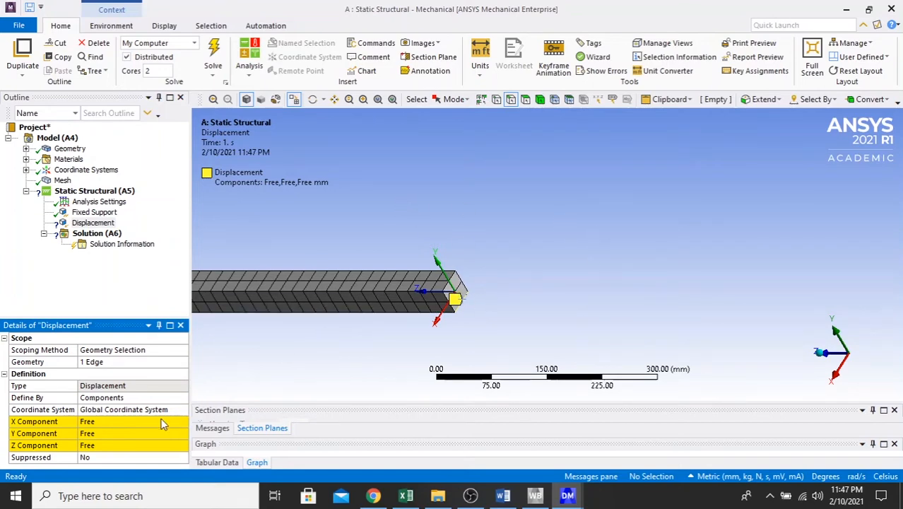
Step: Set the displacement's X and Y components to constant 0 mm
{"action": "left_click", "coordinate": [105, 422]}
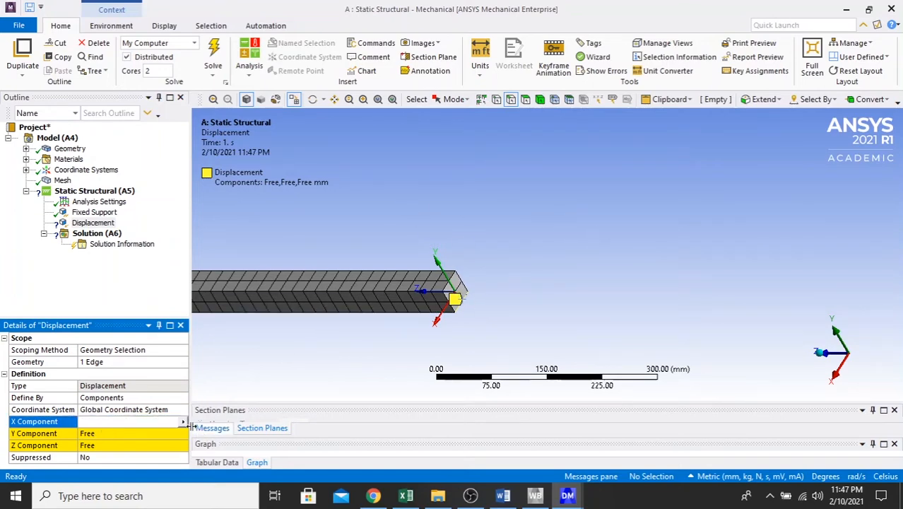
{"action": "left_click", "coordinate": [183, 423]}
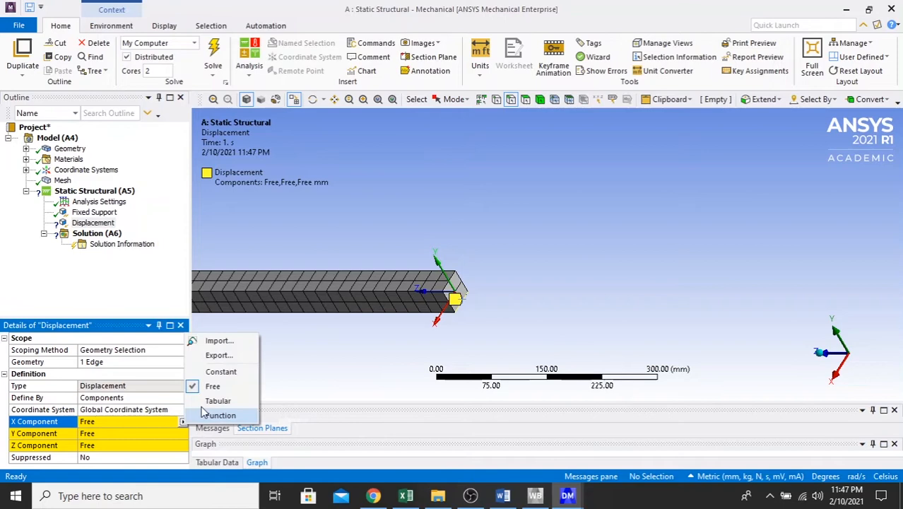
{"action": "left_click", "coordinate": [218, 369]}
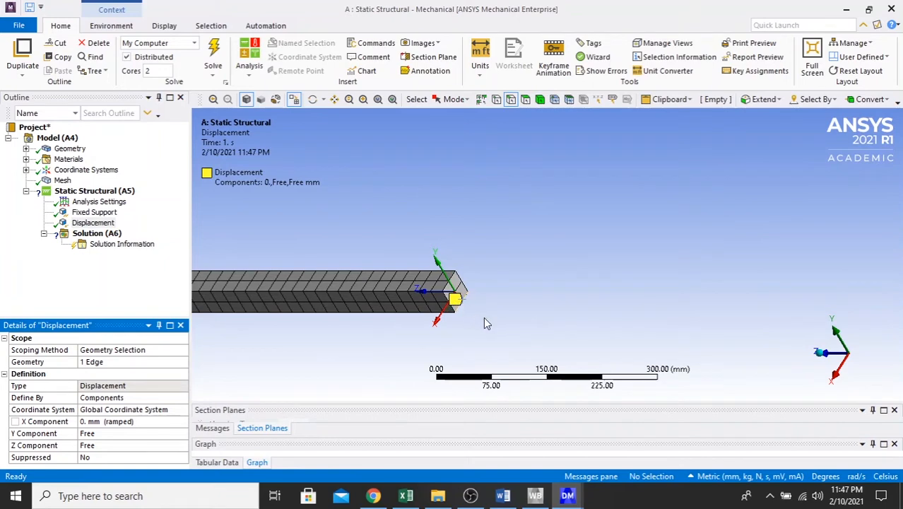
{"action": "left_click", "coordinate": [141, 434]}
{"action": "left_click", "coordinate": [183, 435]}
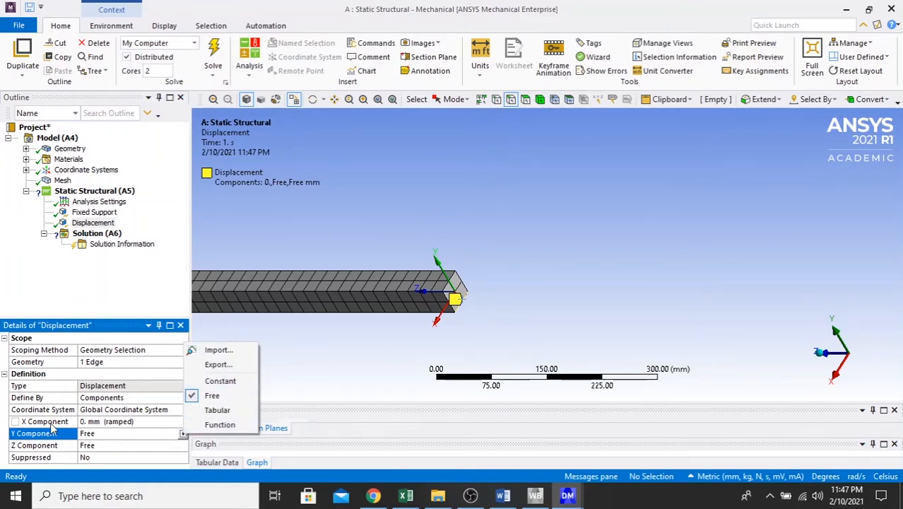
{"action": "left_click", "coordinate": [234, 381]}
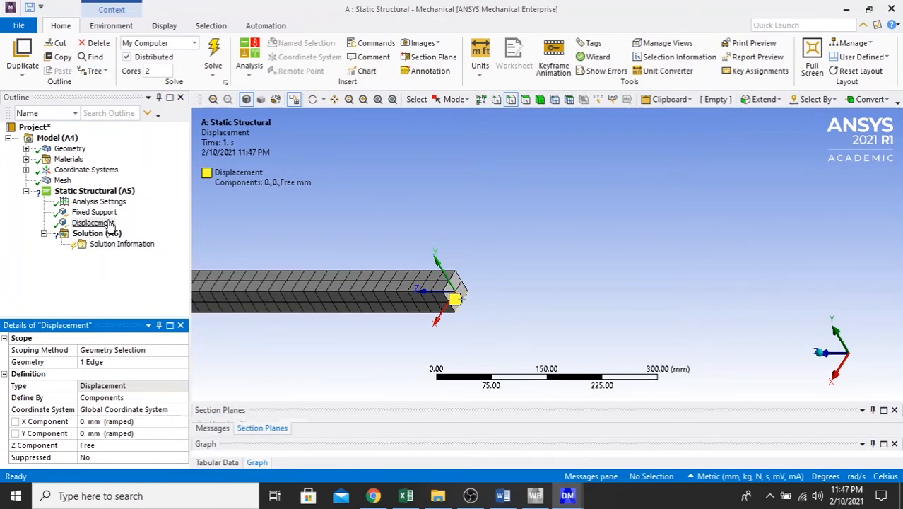
Step: Insert a Force load under Static Structural (A5), scope it to the beam's top face, and set its magnitude to 3500 N
{"action": "right_click", "coordinate": [86, 190]}
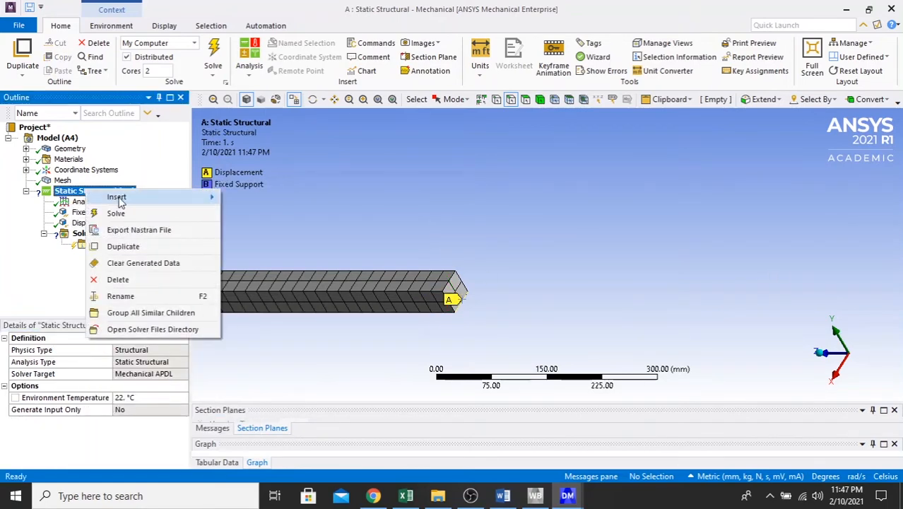
{"action": "mouse_move", "coordinate": [121, 196]}
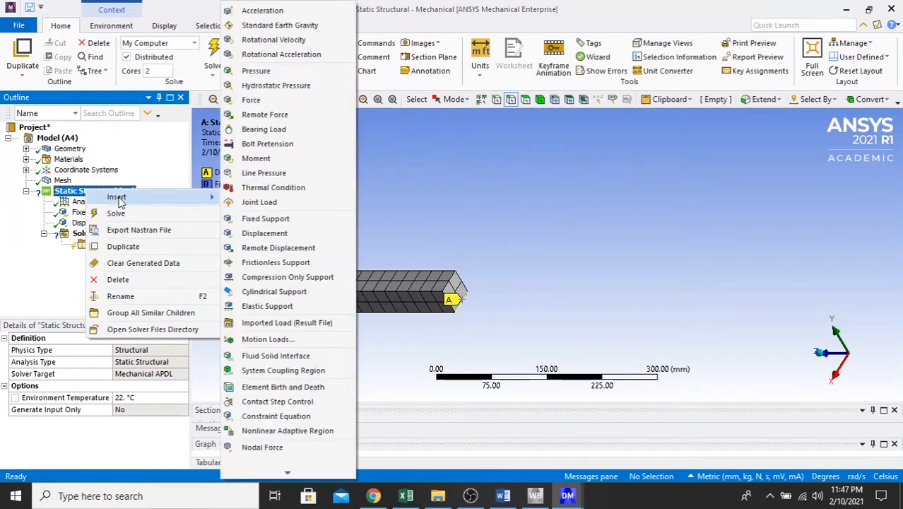
{"action": "left_click", "coordinate": [251, 100]}
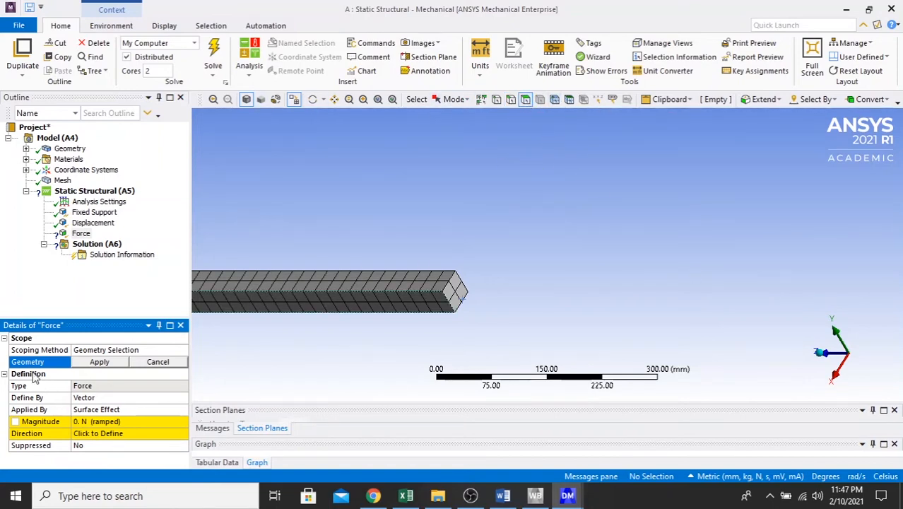
{"action": "left_click", "coordinate": [261, 287]}
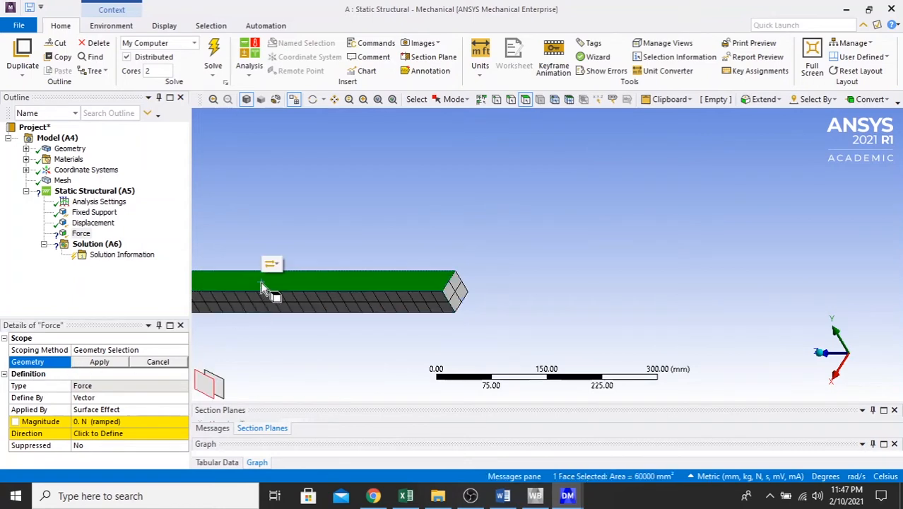
{"action": "left_click", "coordinate": [99, 363]}
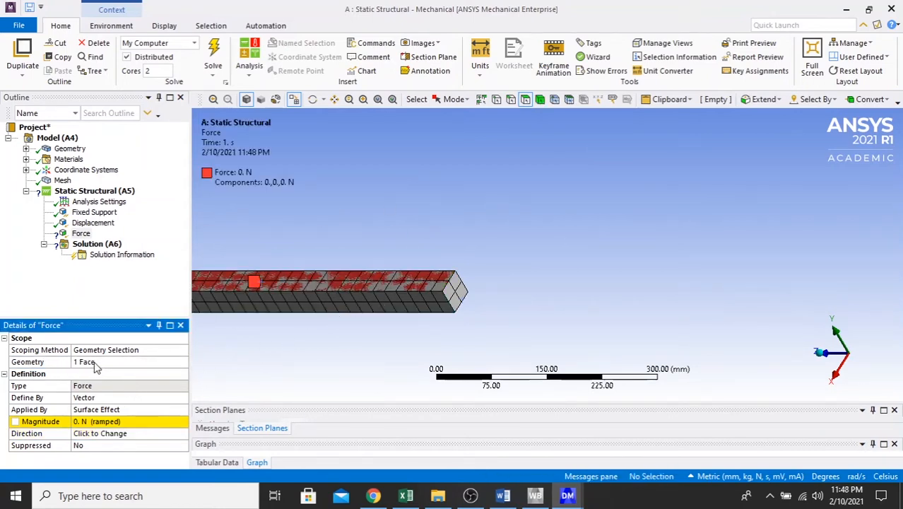
{"action": "left_click", "coordinate": [125, 422]}
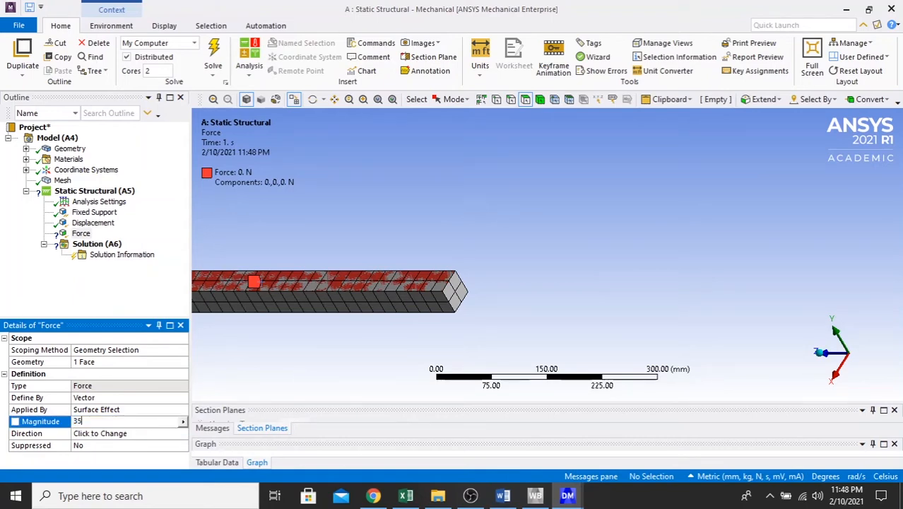
{"action": "key", "text": "Return"}
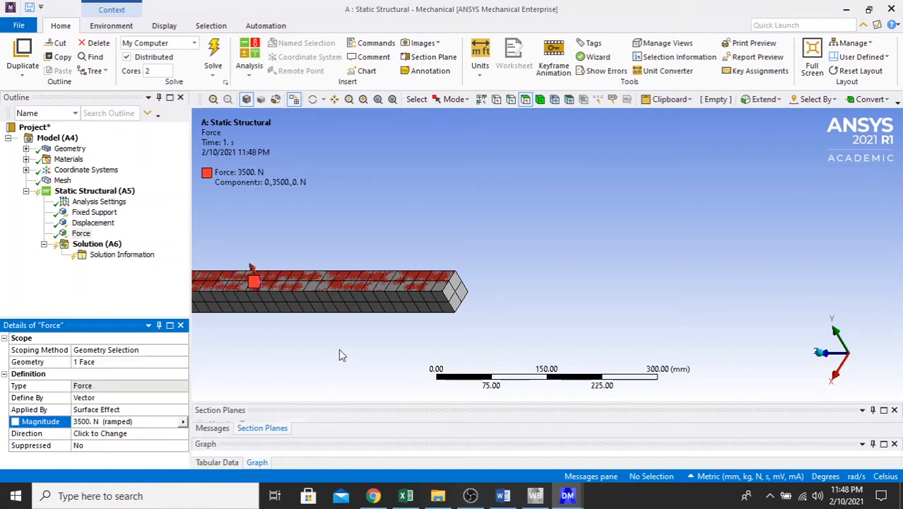
Step: Reverse the force's direction so it acts downward on the beam's top face
{"action": "scroll", "coordinate": [402, 271], "scroll_direction": "down", "scroll_amount": 2}
{"action": "scroll", "coordinate": [298, 301], "scroll_direction": "up", "scroll_amount": 4}
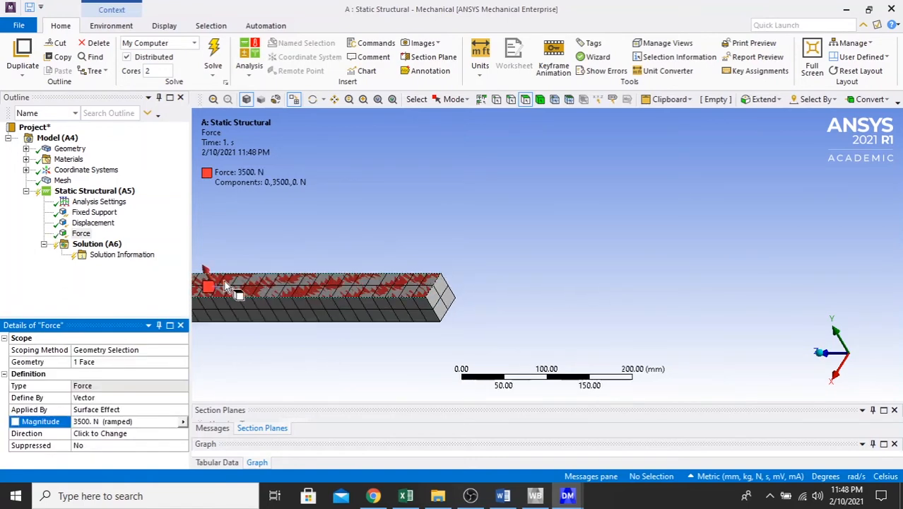
{"action": "left_click", "coordinate": [334, 99]}
{"action": "mouse_move", "coordinate": [418, 226]}
{"action": "left_mouse_down"}
{"action": "mouse_move", "coordinate": [565, 203]}
{"action": "mouse_move", "coordinate": [784, 194]}
{"action": "left_mouse_up"}
{"action": "left_click_drag", "start_coordinate": [527, 240], "coordinate": [590, 218]}
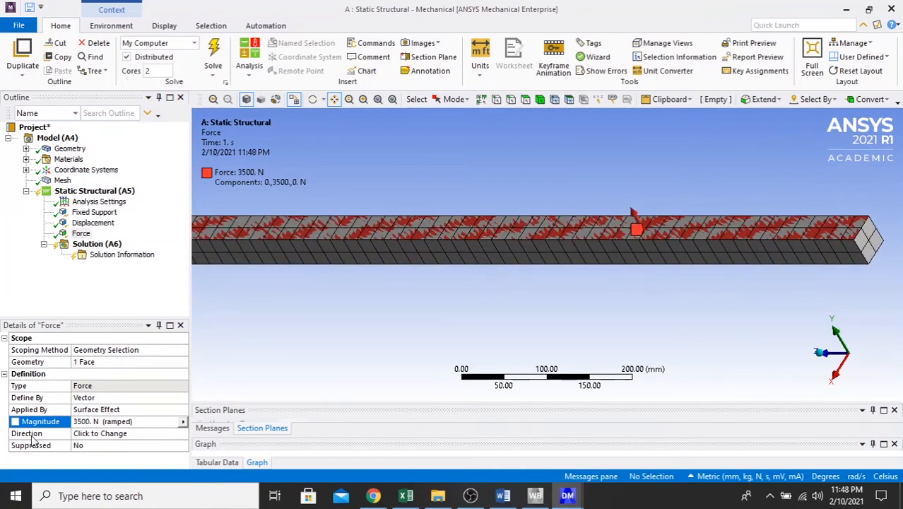
{"action": "left_click", "coordinate": [99, 433]}
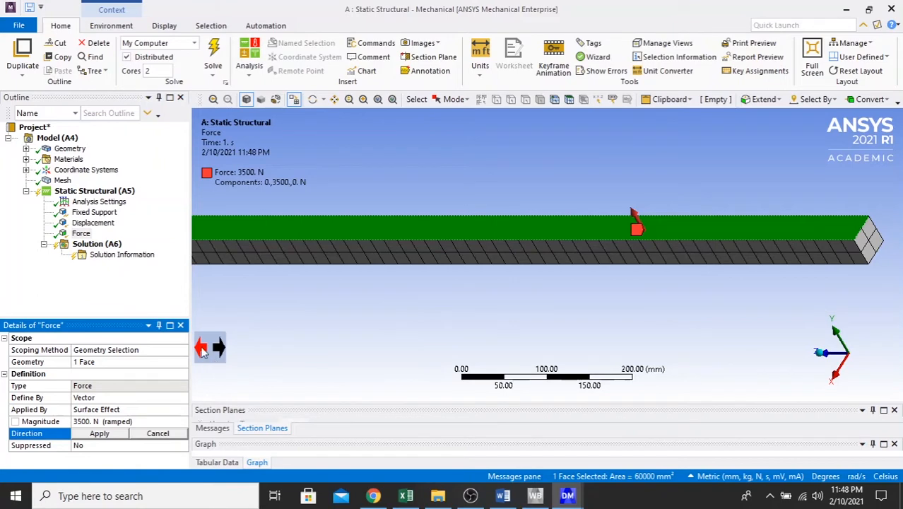
{"action": "left_click", "coordinate": [204, 353]}
{"action": "scroll", "coordinate": [415, 311], "scroll_direction": "down", "scroll_amount": 4}
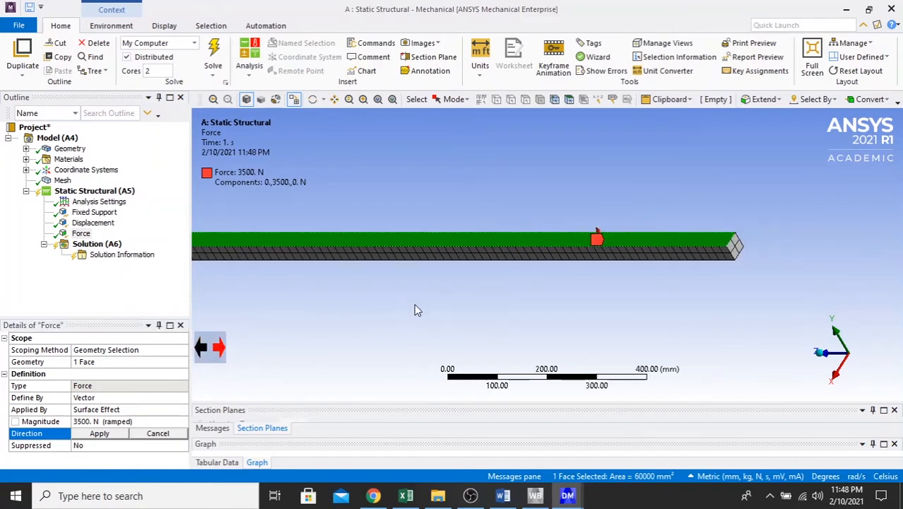
{"action": "scroll", "coordinate": [212, 233], "scroll_direction": "up", "scroll_amount": 1}
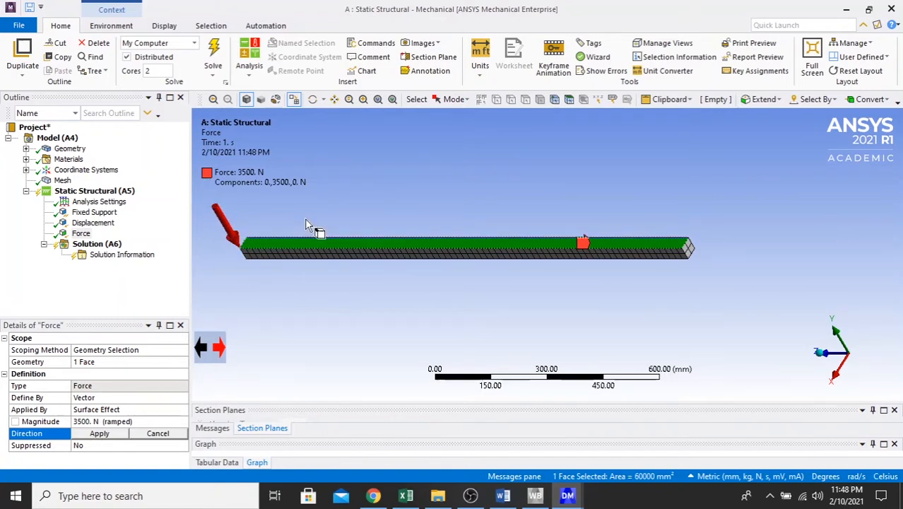
{"action": "left_click", "coordinate": [100, 433]}
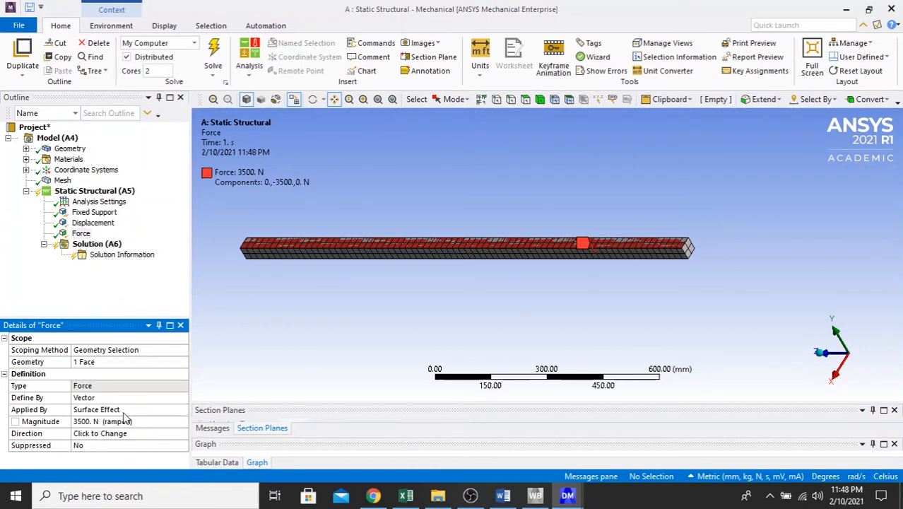
Step: Set the force's Applied By option to Direct
{"action": "left_click", "coordinate": [150, 409]}
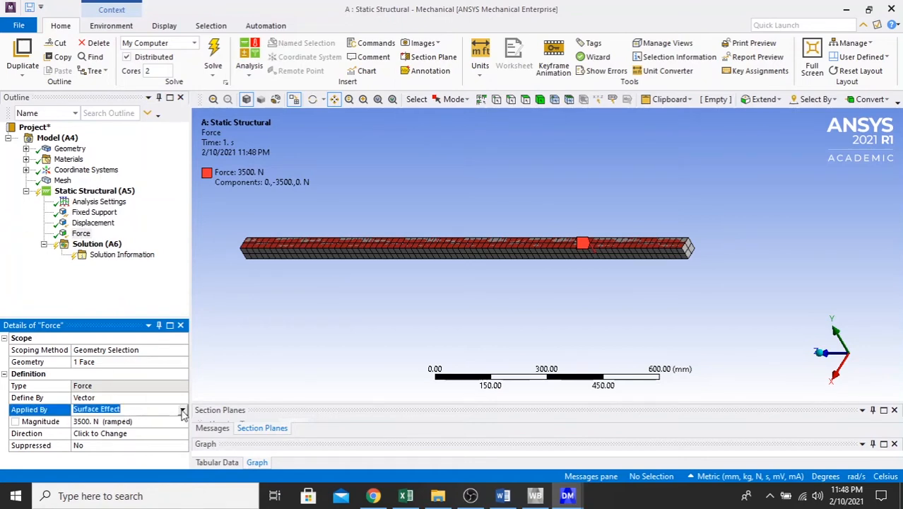
{"action": "left_click", "coordinate": [182, 412]}
{"action": "left_click", "coordinate": [162, 431]}
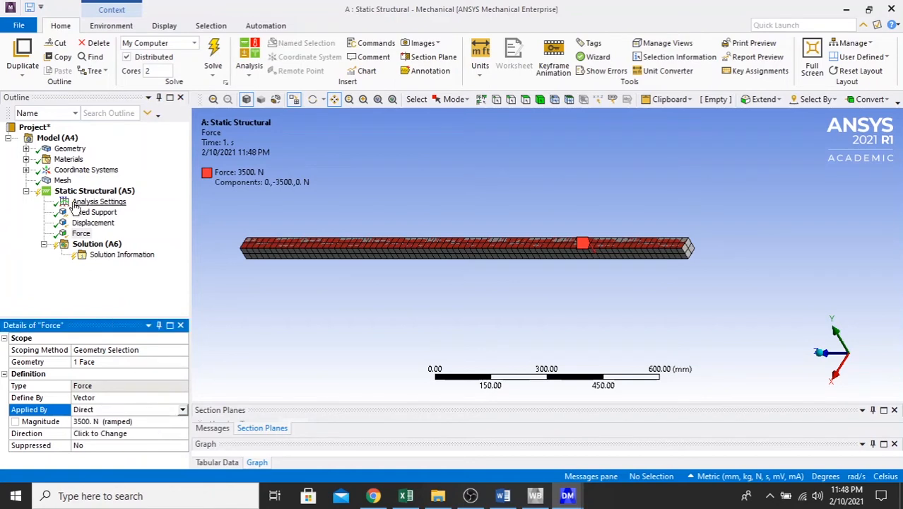
Step: Insert a Directional Deformation result under Solution (A6)
{"action": "right_click", "coordinate": [91, 247]}
{"action": "mouse_move", "coordinate": [122, 253]}
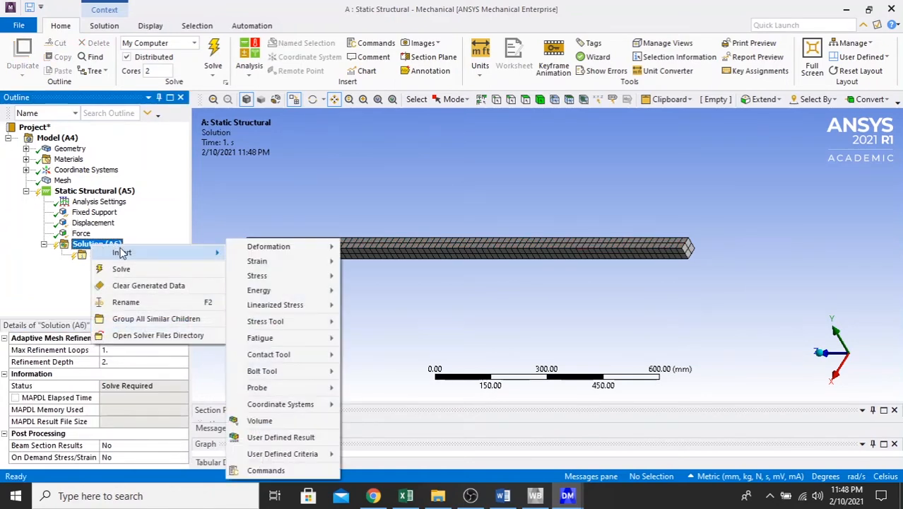
{"action": "mouse_move", "coordinate": [297, 247]}
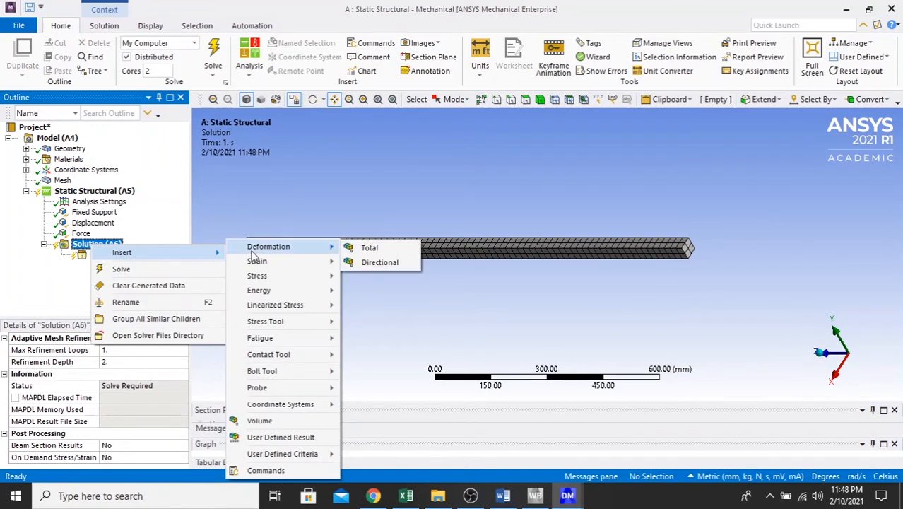
{"action": "left_click", "coordinate": [360, 263]}
Step: Insert an Equivalent (von-Mises) Stress result under Solution (A6)
{"action": "right_click", "coordinate": [108, 249]}
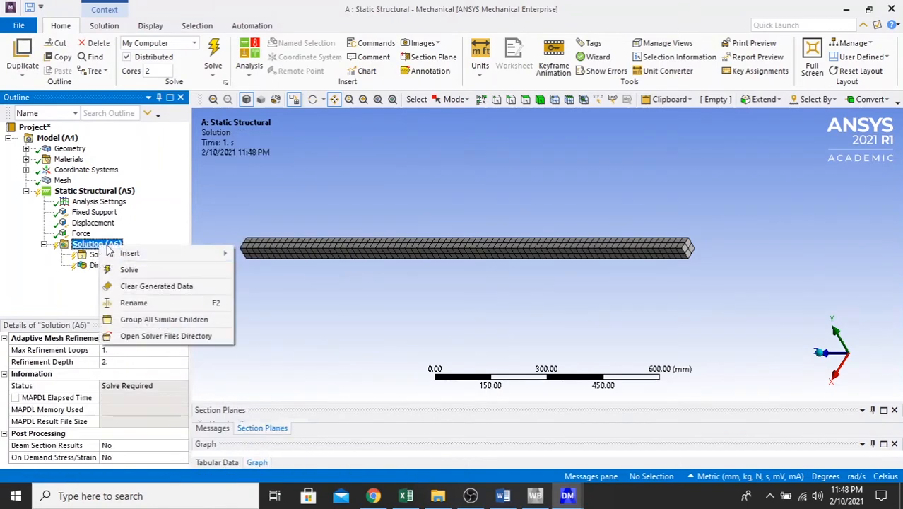
{"action": "mouse_move", "coordinate": [131, 253]}
{"action": "mouse_move", "coordinate": [283, 276]}
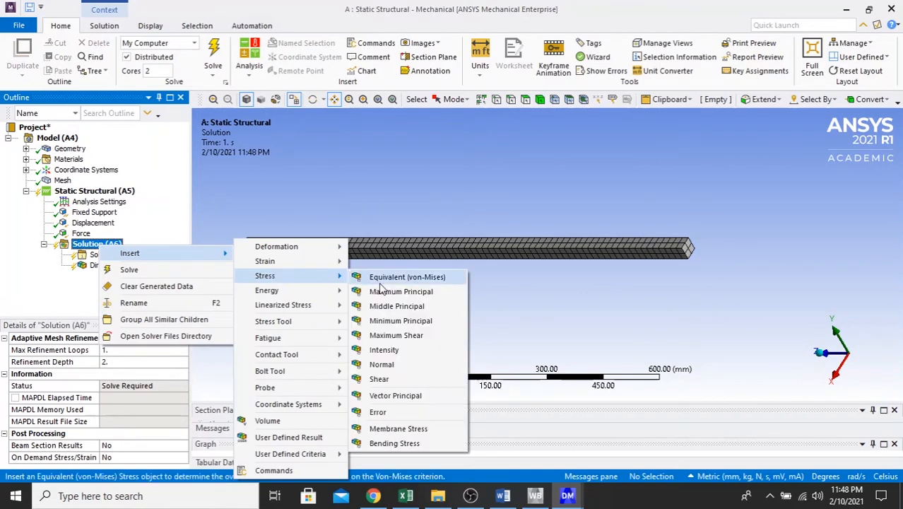
{"action": "left_click", "coordinate": [396, 278]}
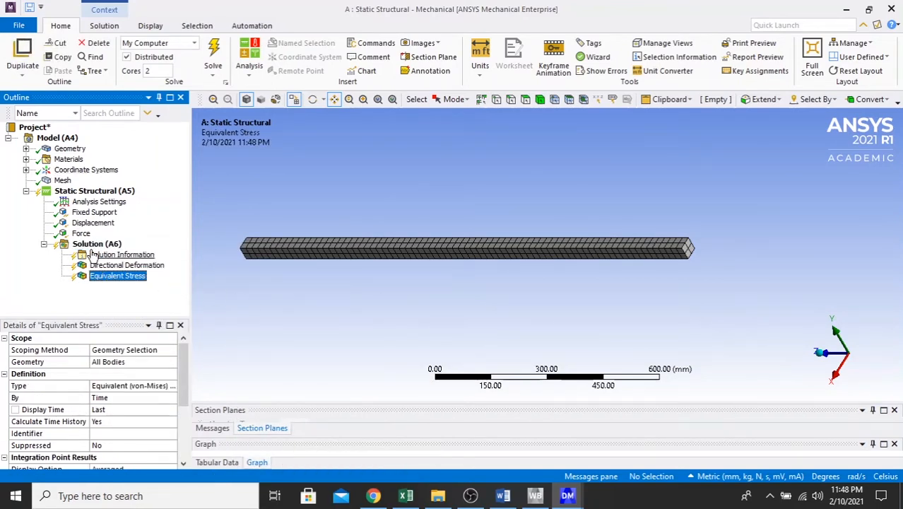
Step: Add a Convergence object to the Equivalent Stress result and set its allowable change to 1%
{"action": "right_click", "coordinate": [116, 281]}
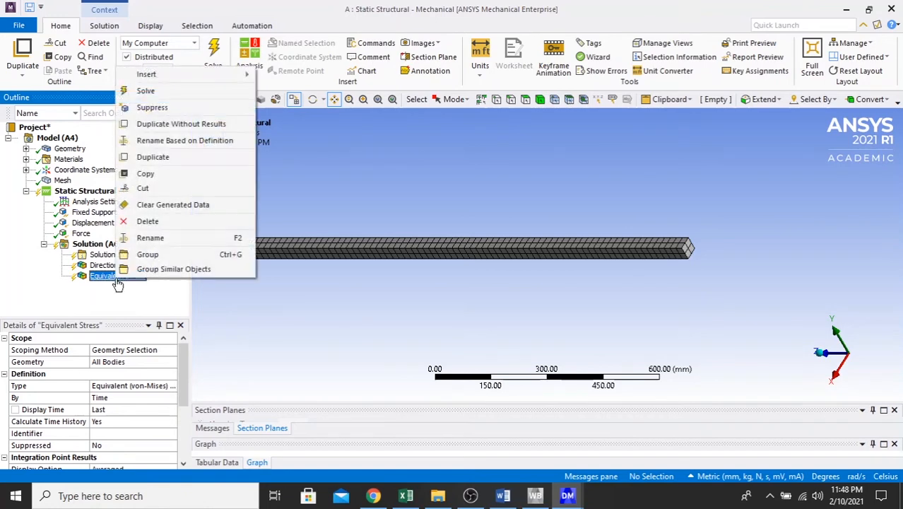
{"action": "mouse_move", "coordinate": [161, 77]}
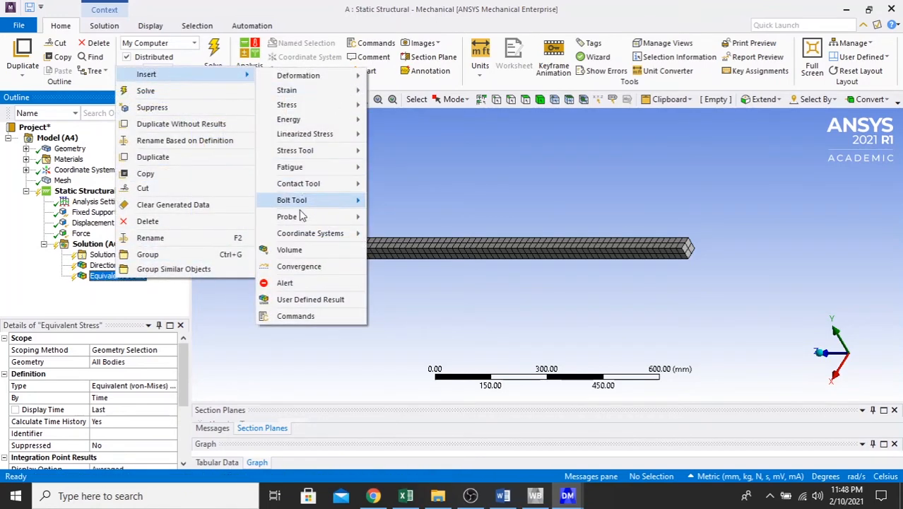
{"action": "left_click", "coordinate": [296, 266]}
{"action": "left_click", "coordinate": [115, 286]}
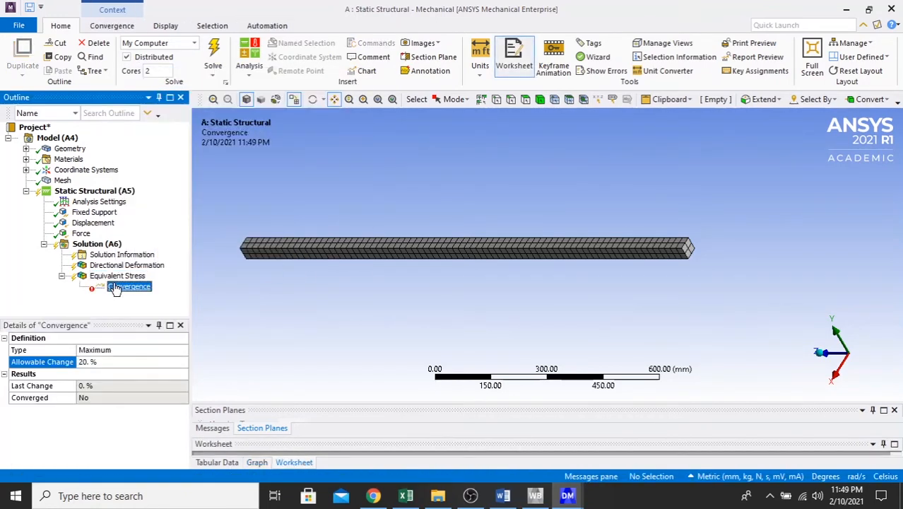
{"action": "left_click", "coordinate": [98, 361]}
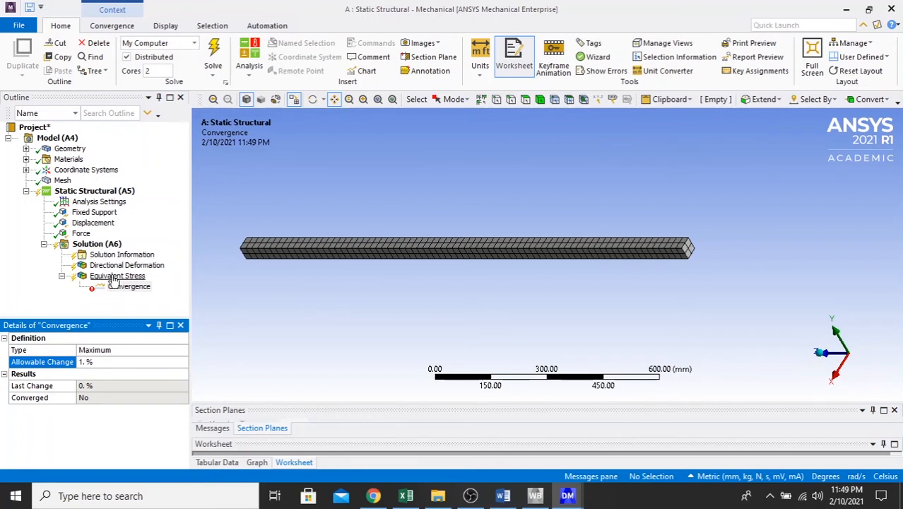
Step: Set the solution's maximum adaptive mesh refinement loops to 3
{"action": "left_click", "coordinate": [102, 245]}
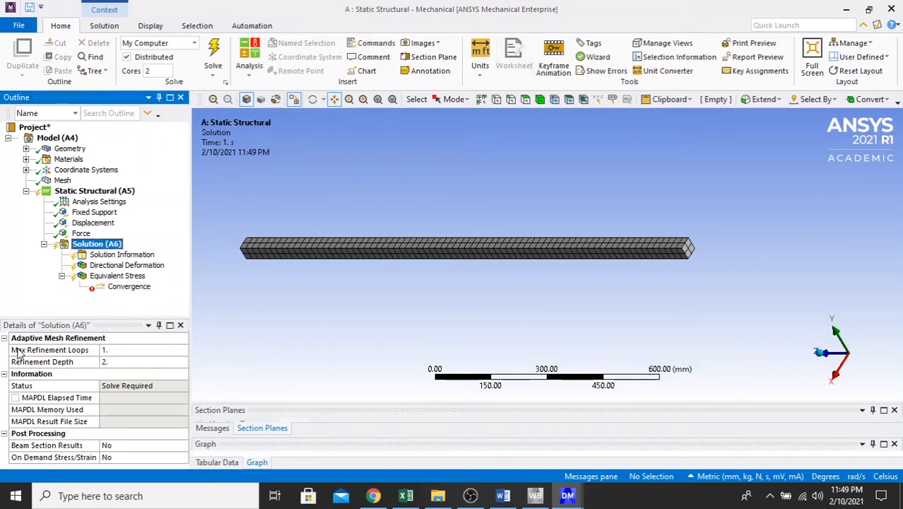
{"action": "left_click", "coordinate": [152, 351]}
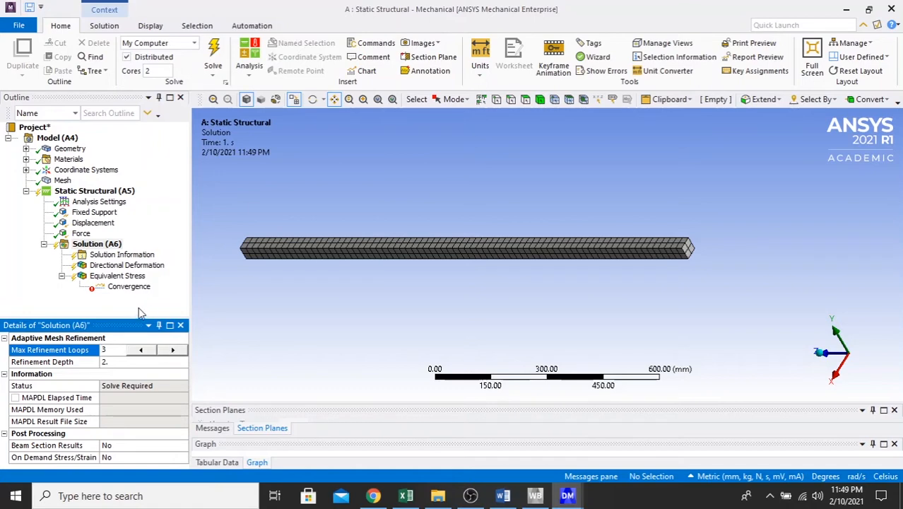
{"action": "left_click", "coordinate": [96, 244]}
Step: Solve the static structural analysis
{"action": "right_click", "coordinate": [95, 244]}
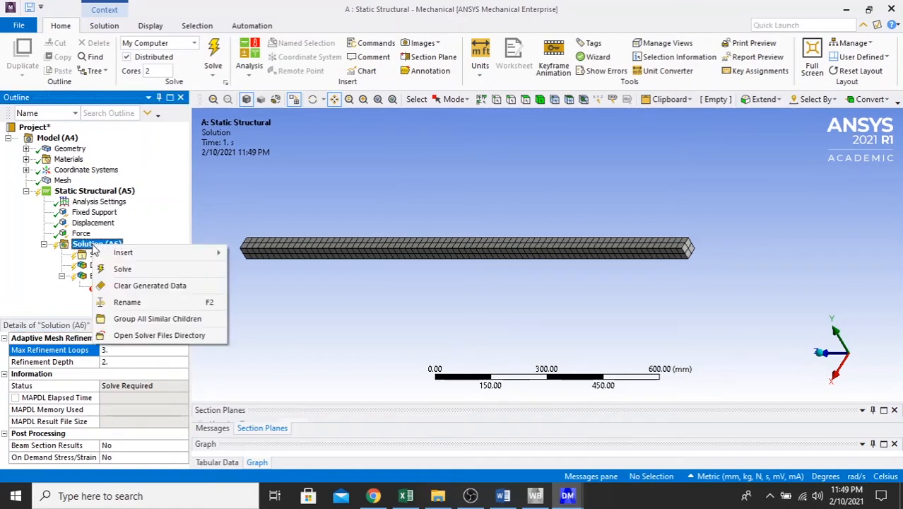
{"action": "left_click", "coordinate": [122, 268]}
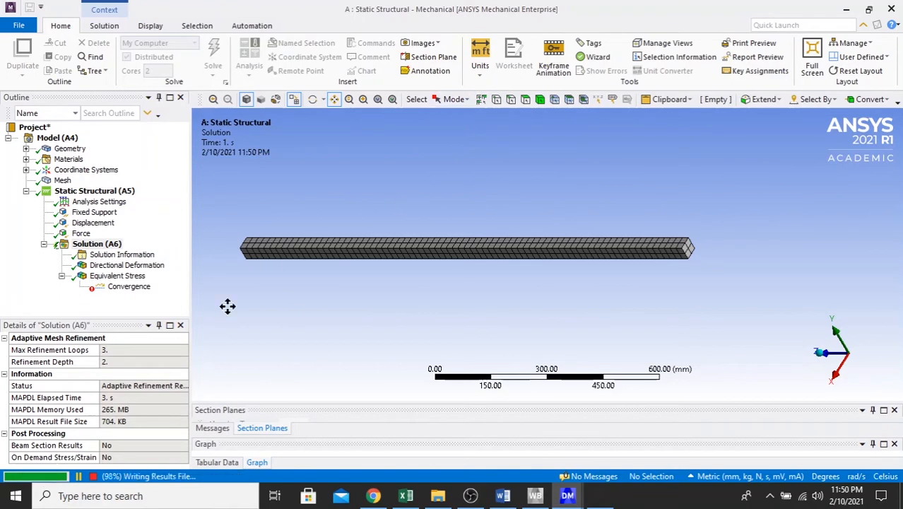
{"action": "left_click", "coordinate": [41, 483]}
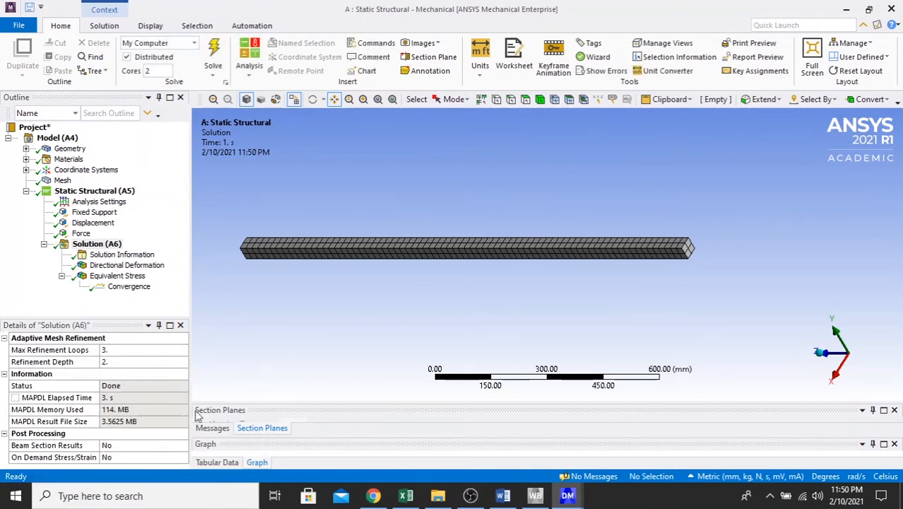
Step: View the Directional Deformation result from a rotated angle and examine the Equivalent Stress result
{"action": "left_click", "coordinate": [113, 266]}
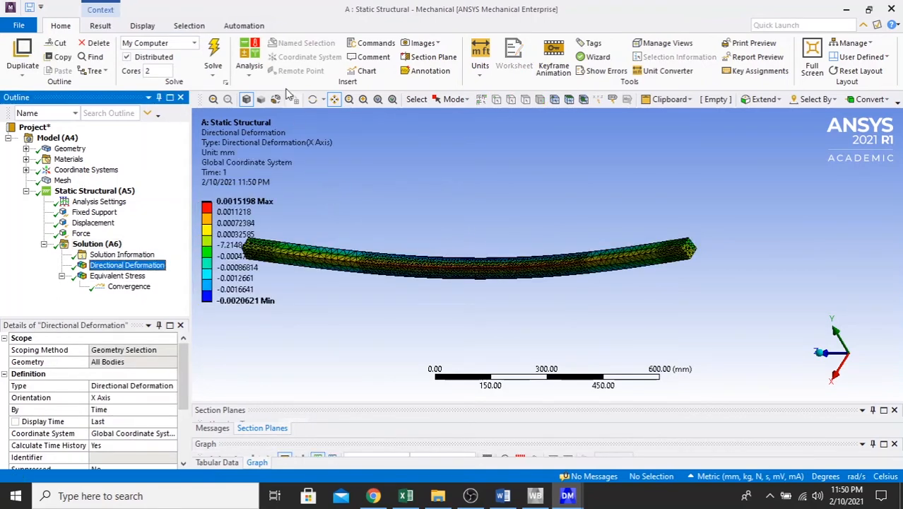
{"action": "left_click", "coordinate": [312, 99]}
{"action": "left_click_drag", "start_coordinate": [375, 196], "coordinate": [503, 173]}
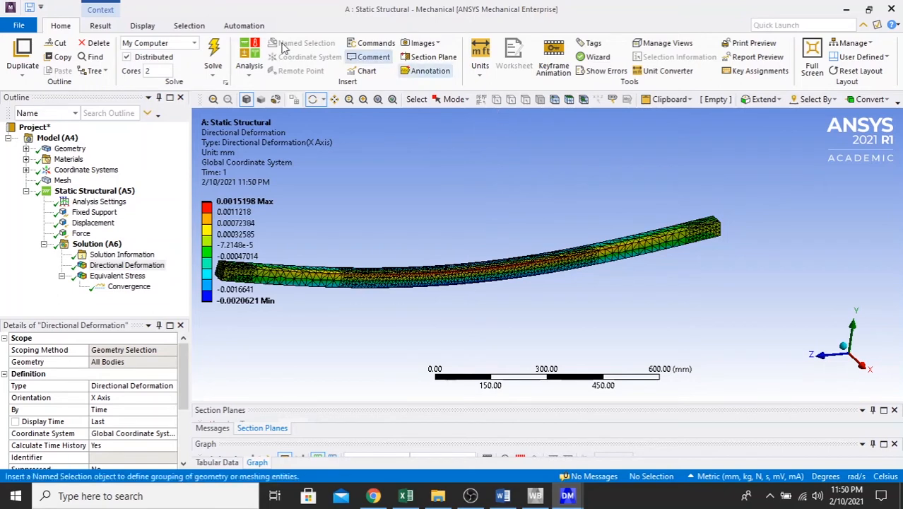
{"action": "left_click", "coordinate": [113, 275]}
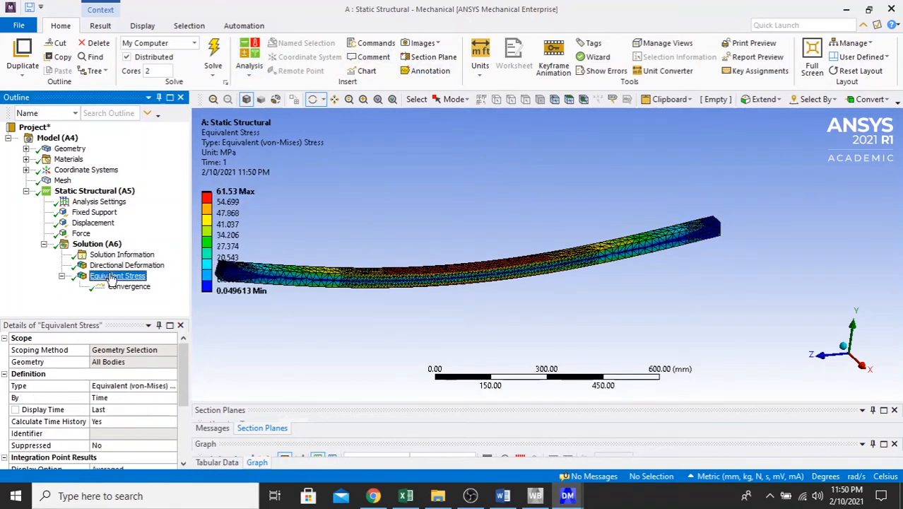
Step: Display the Directional Deformation result with contour bands and isolines for comparison, and finish with smooth contours
{"action": "left_click", "coordinate": [122, 265]}
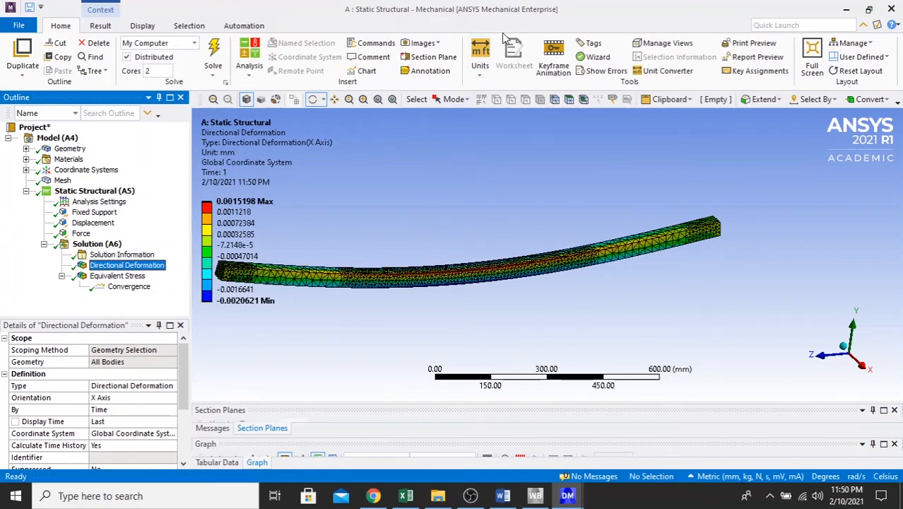
{"action": "left_click", "coordinate": [138, 27]}
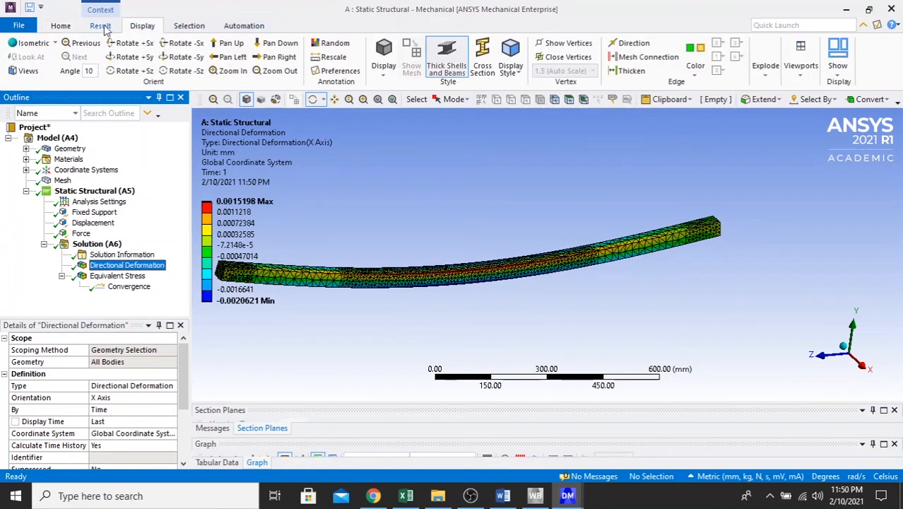
{"action": "left_click", "coordinate": [92, 26]}
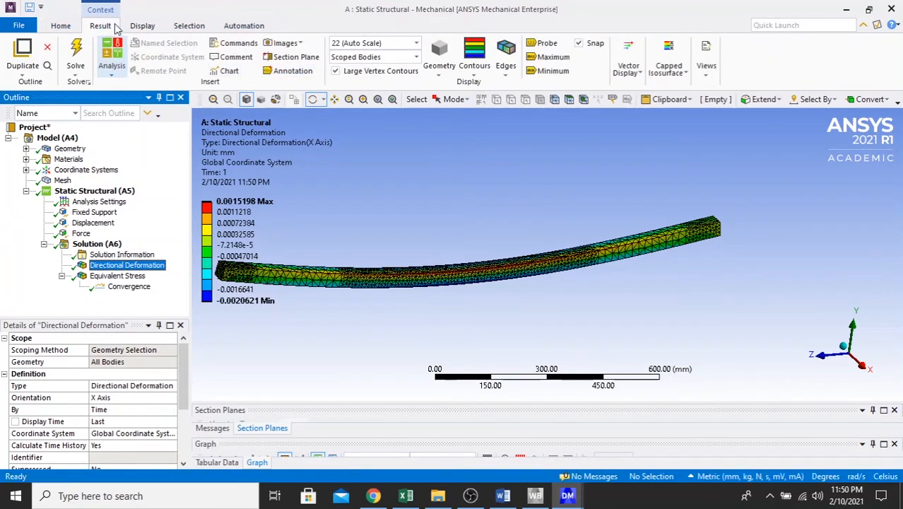
{"action": "left_click", "coordinate": [471, 75]}
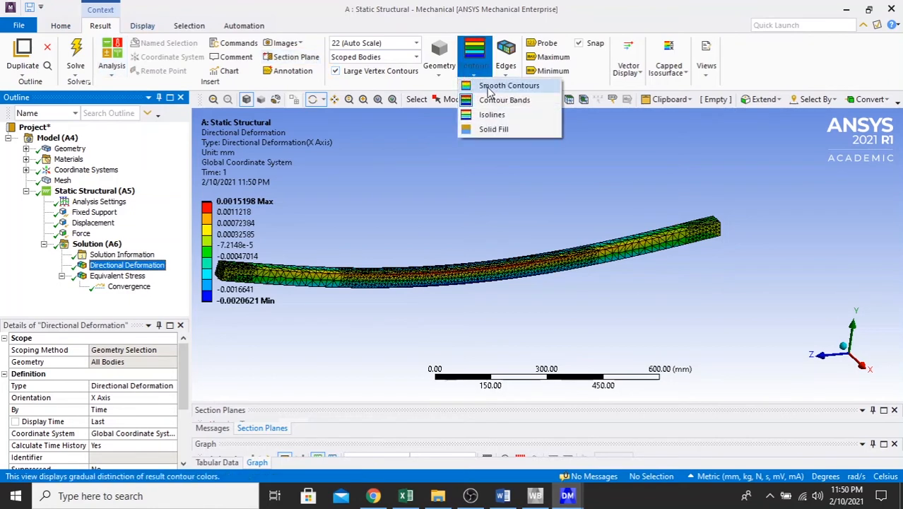
{"action": "left_click", "coordinate": [490, 89]}
{"action": "left_click", "coordinate": [473, 71]}
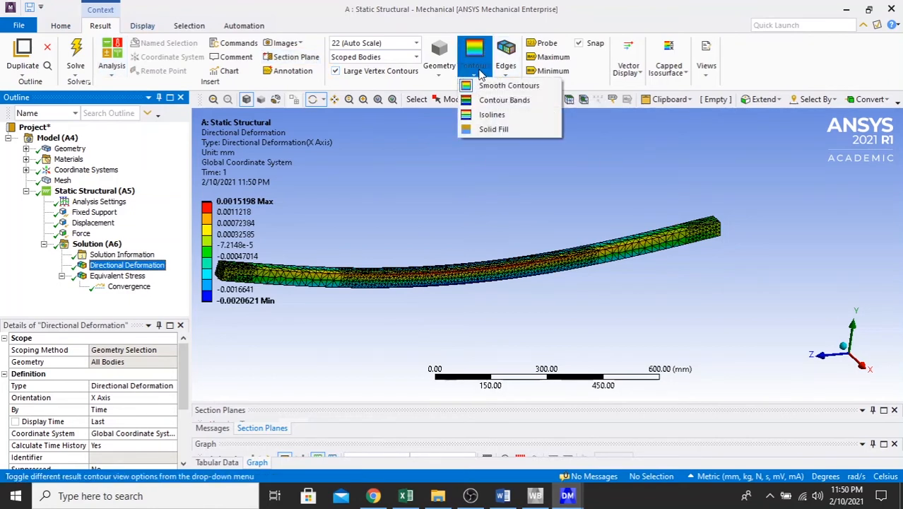
{"action": "left_click", "coordinate": [495, 100]}
{"action": "left_click", "coordinate": [474, 67]}
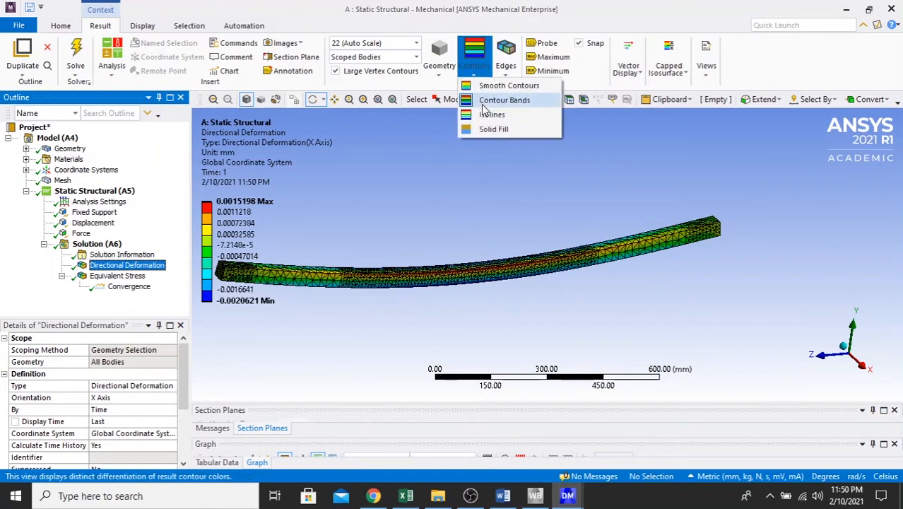
{"action": "left_click", "coordinate": [490, 114]}
{"action": "left_click", "coordinate": [473, 70]}
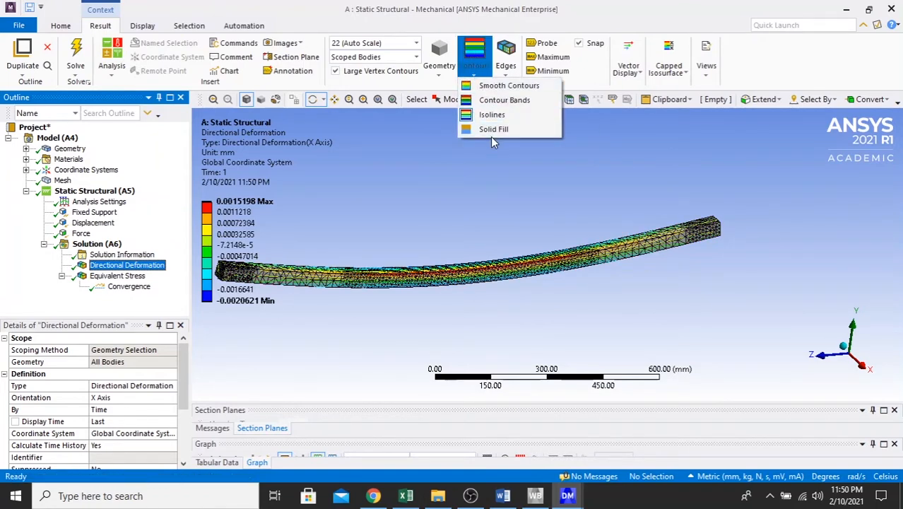
{"action": "left_click", "coordinate": [494, 85]}
Step: Compare the deformed beam without wireframe and with the undeformed wireframe, then restore the mesh element display
{"action": "left_click", "coordinate": [504, 71]}
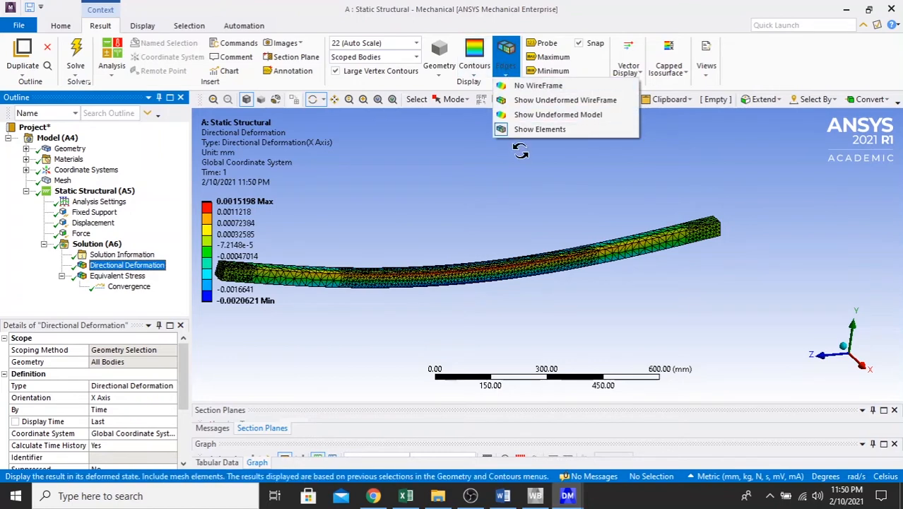
{"action": "left_click", "coordinate": [536, 85]}
{"action": "left_click", "coordinate": [503, 71]}
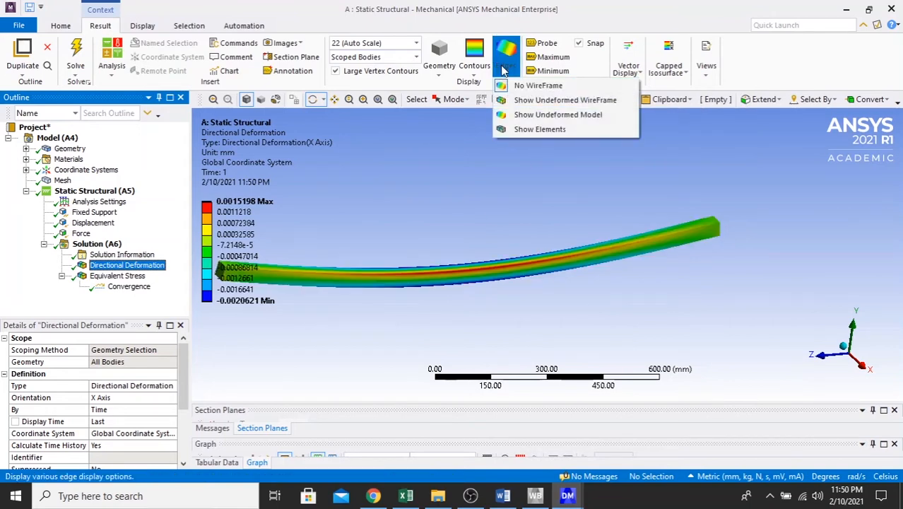
{"action": "left_click", "coordinate": [526, 101]}
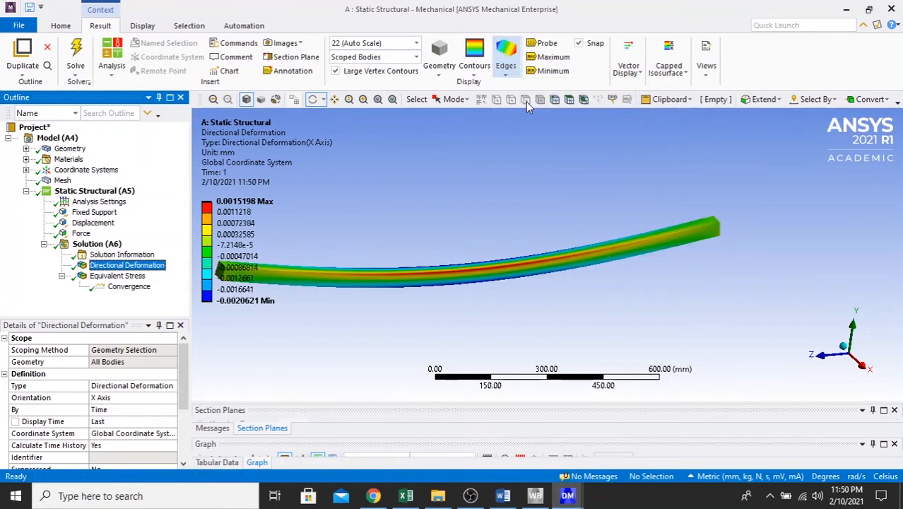
{"action": "left_click", "coordinate": [504, 71]}
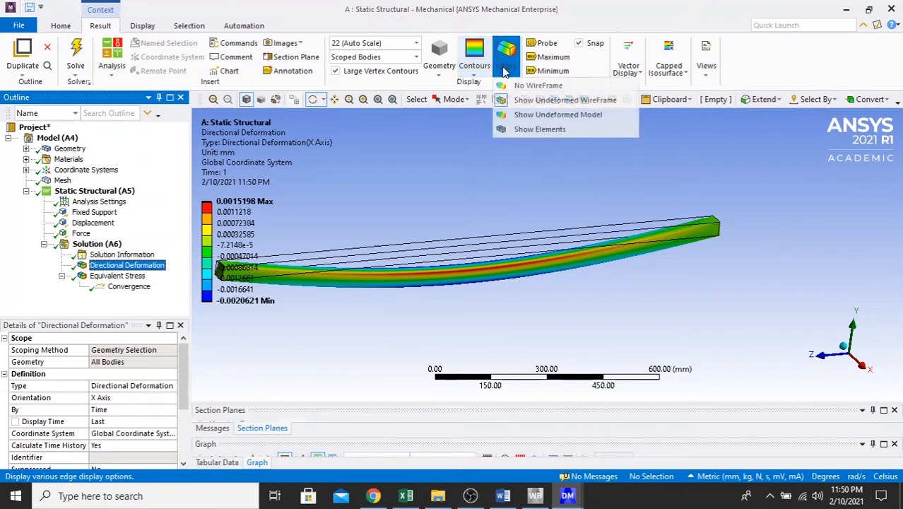
{"action": "left_click", "coordinate": [530, 130]}
{"action": "left_click", "coordinate": [507, 68]}
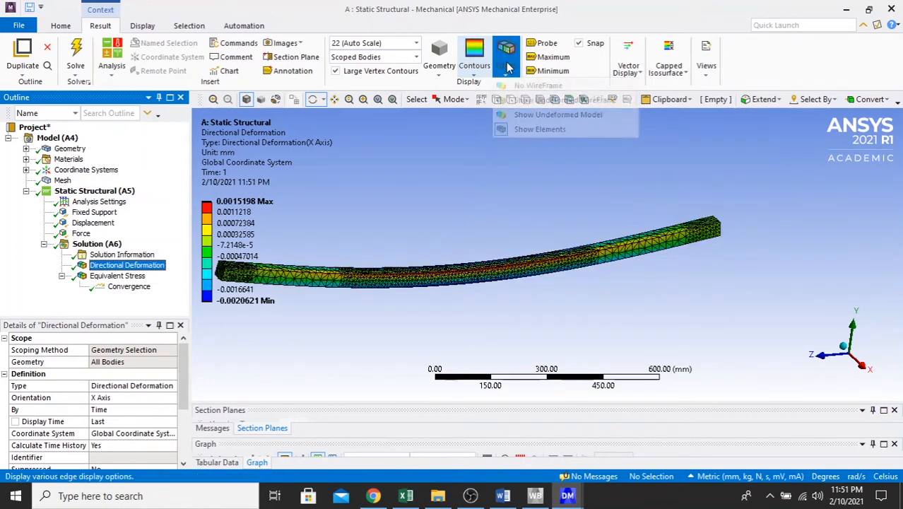
{"action": "left_click", "coordinate": [508, 67]}
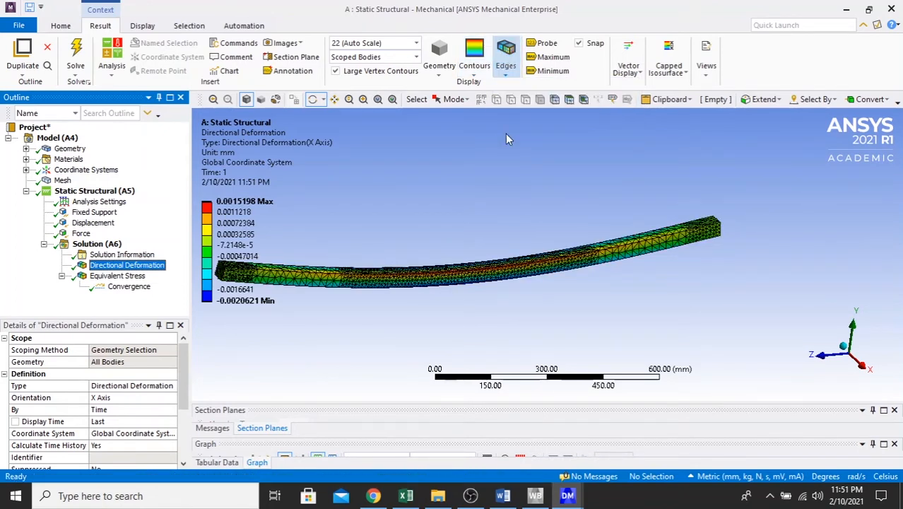
Step: Review the Directional Deformation legend and examine the Equivalent Stress distribution along the beam
{"action": "left_click", "coordinate": [402, 236]}
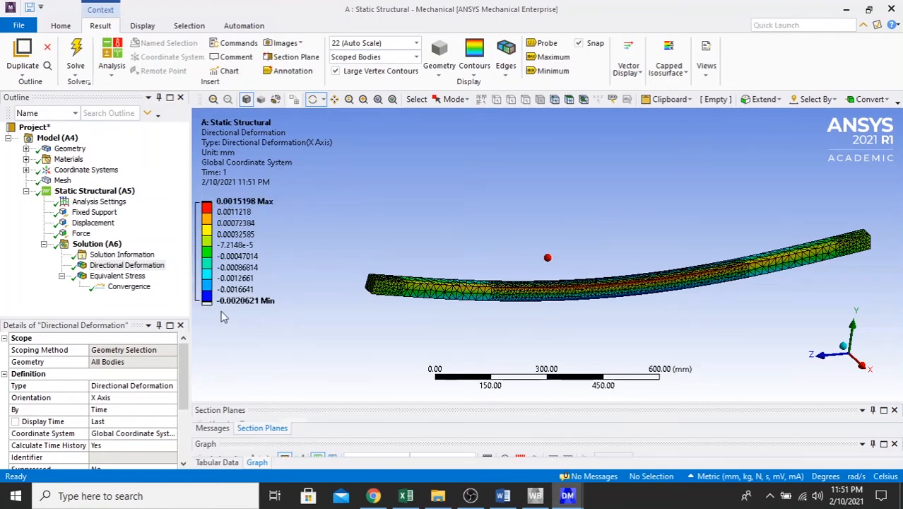
{"action": "left_click", "coordinate": [223, 204]}
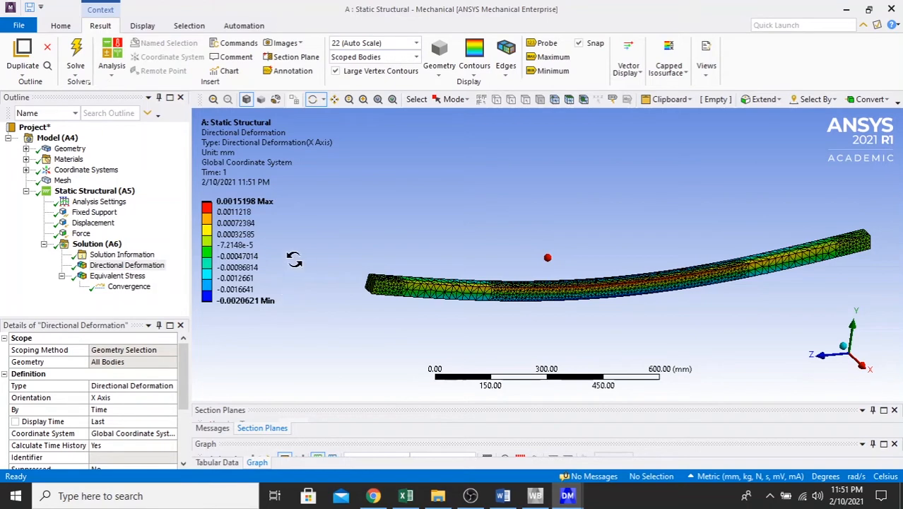
{"action": "left_click", "coordinate": [138, 276]}
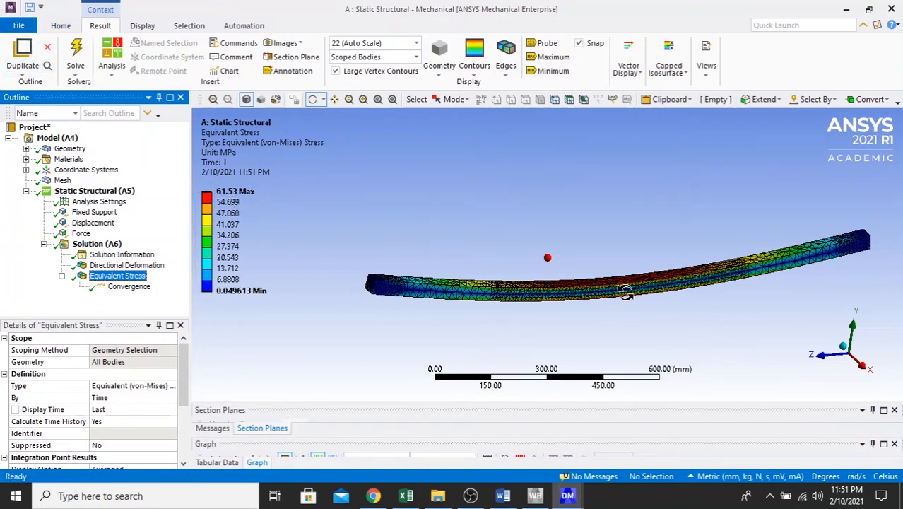
{"action": "scroll", "coordinate": [597, 290], "scroll_direction": "up", "scroll_amount": 2}
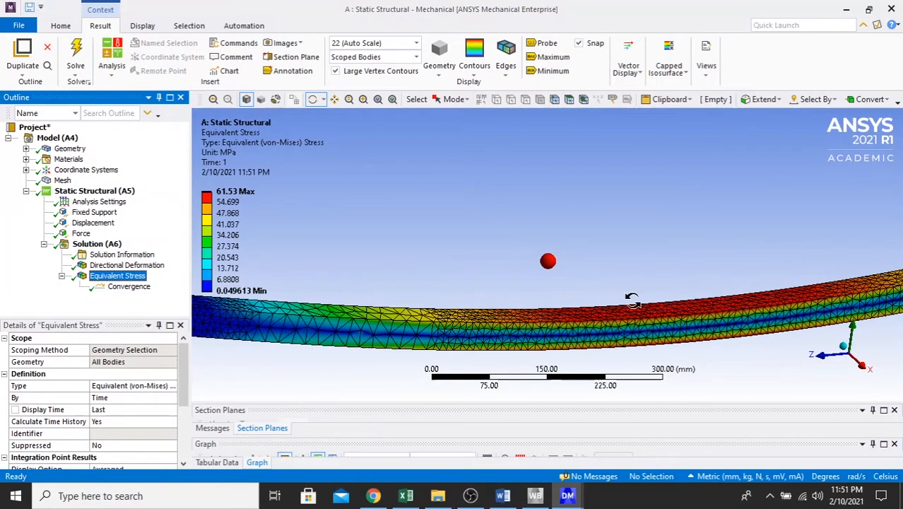
{"action": "scroll", "coordinate": [656, 311], "scroll_direction": "down", "scroll_amount": 2}
{"action": "mouse_move", "coordinate": [609, 254]}
{"action": "left_mouse_down"}
{"action": "mouse_move", "coordinate": [499, 276]}
{"action": "mouse_move", "coordinate": [585, 247]}
{"action": "mouse_move", "coordinate": [611, 254]}
{"action": "left_mouse_up"}
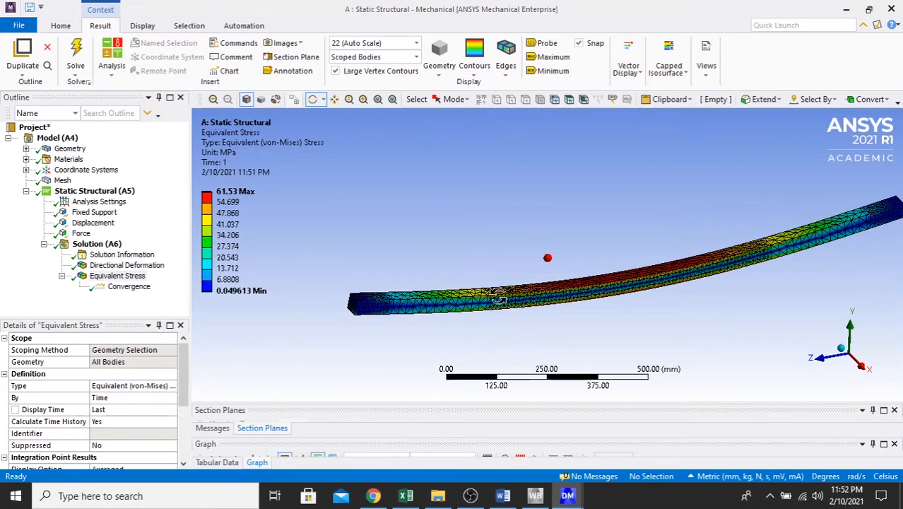
Step: Select the Equivalent Stress result and dock the Section Planes window beneath its details
{"action": "left_click", "coordinate": [130, 279]}
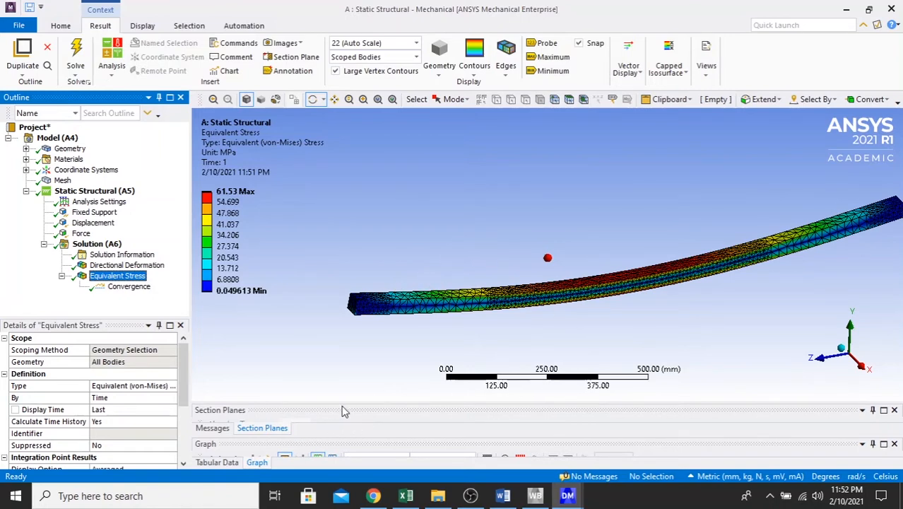
{"action": "left_click_drag", "start_coordinate": [342, 411], "coordinate": [410, 443]}
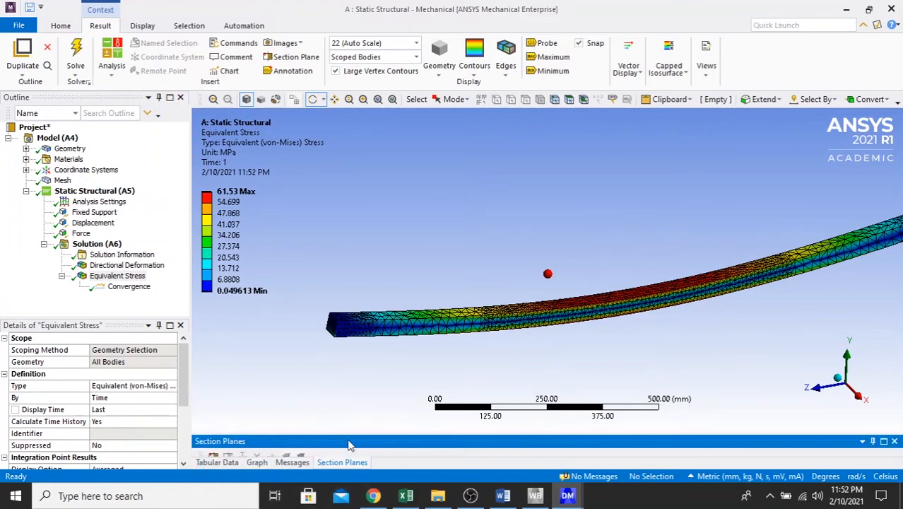
{"action": "left_click_drag", "start_coordinate": [351, 432], "coordinate": [103, 422]}
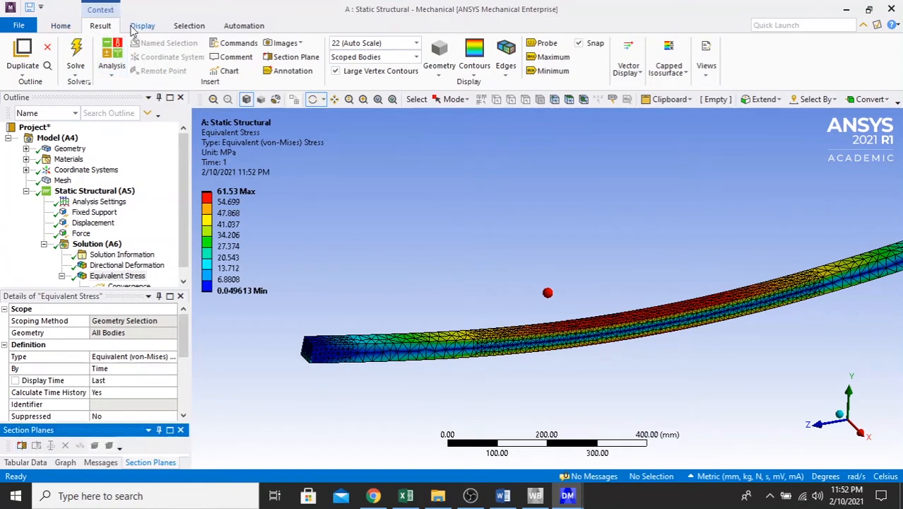
Step: Cut the beam near mid-span with a section plane and rotate the model to inspect the cut
{"action": "left_click", "coordinate": [60, 25]}
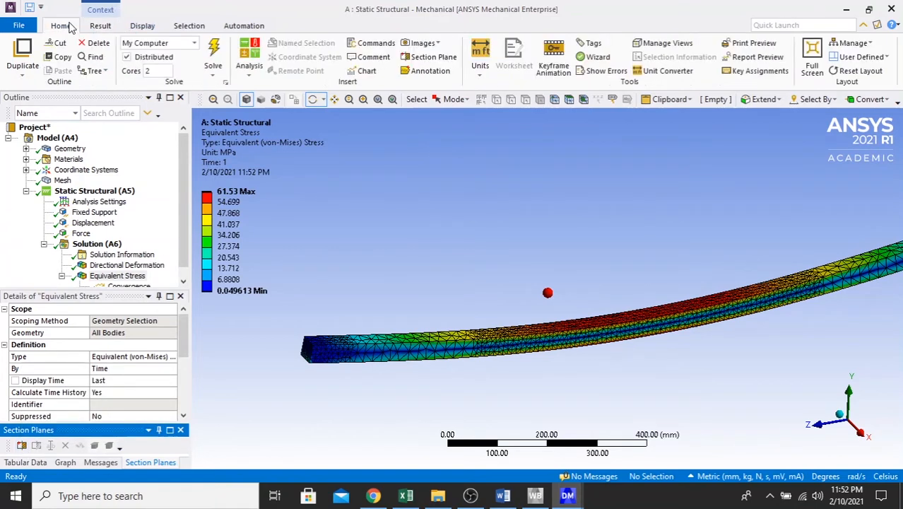
{"action": "left_click", "coordinate": [427, 58]}
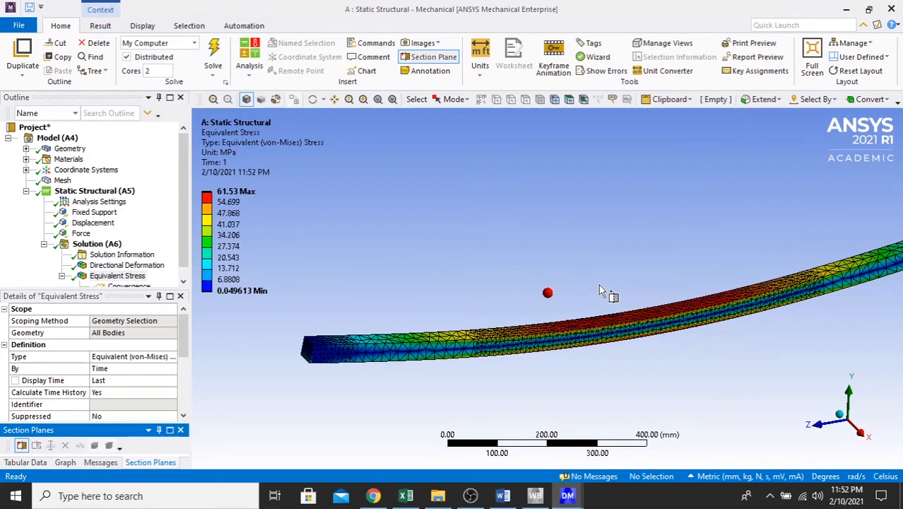
{"action": "left_click_drag", "start_coordinate": [590, 285], "coordinate": [648, 373]}
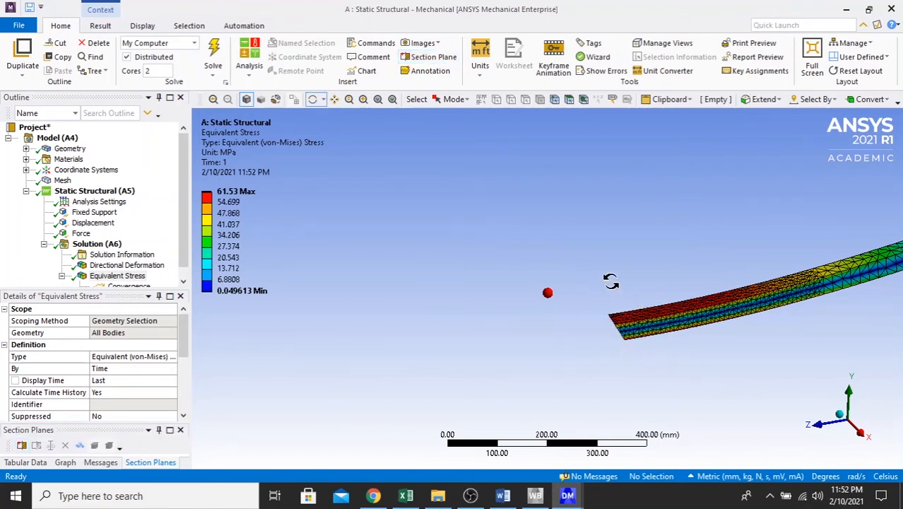
{"action": "left_click_drag", "start_coordinate": [382, 120], "coordinate": [603, 250]}
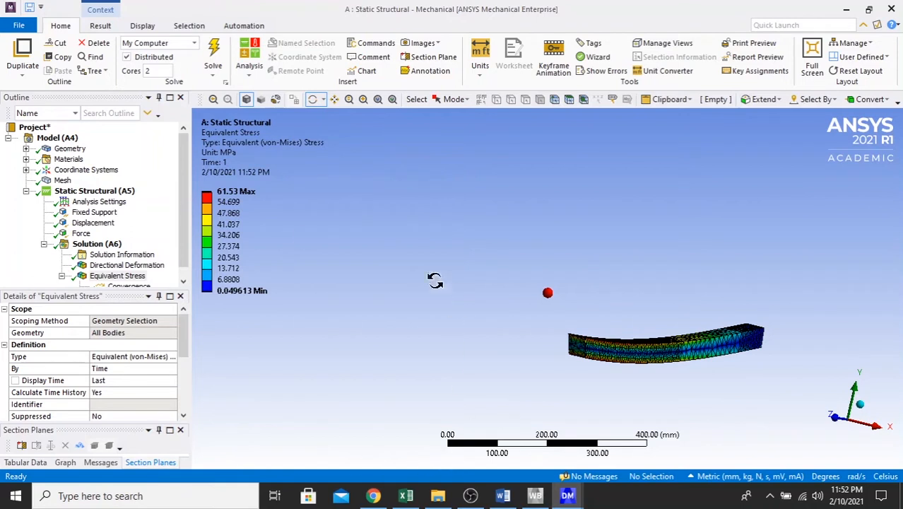
Step: Enlarge the Section Planes window to turn off Section Plane1, and dock the window again beneath the result details
{"action": "left_click", "coordinate": [183, 281]}
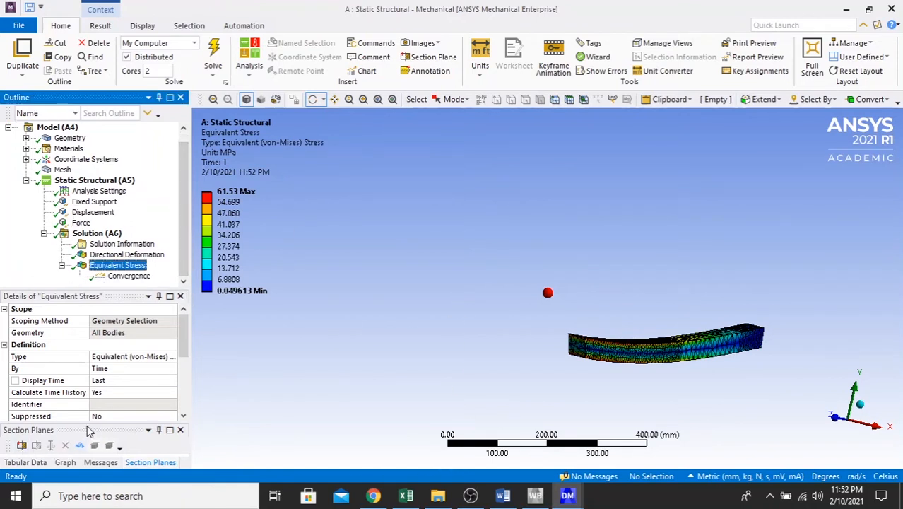
{"action": "left_click_drag", "start_coordinate": [120, 430], "coordinate": [325, 289]}
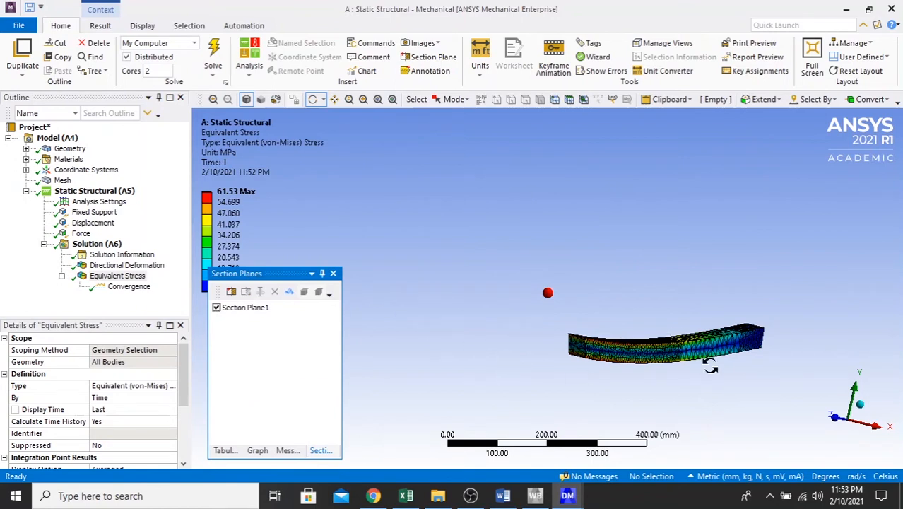
{"action": "left_click", "coordinate": [216, 308]}
{"action": "left_click_drag", "start_coordinate": [263, 274], "coordinate": [93, 398]}
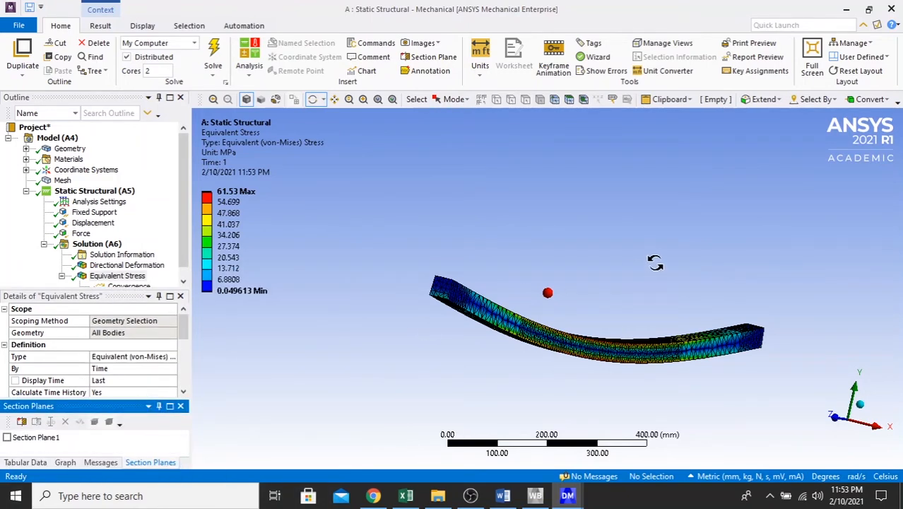
Step: From a view along the Y axis, cut across the beam's mid-span with a second section plane and examine the stress on the cut face
{"action": "left_click_drag", "start_coordinate": [481, 187], "coordinate": [355, 238]}
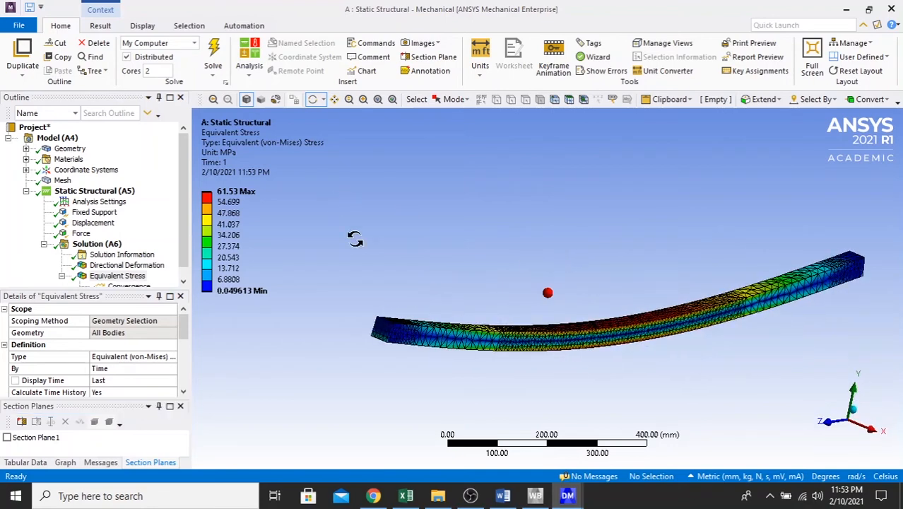
{"action": "left_click", "coordinate": [853, 394]}
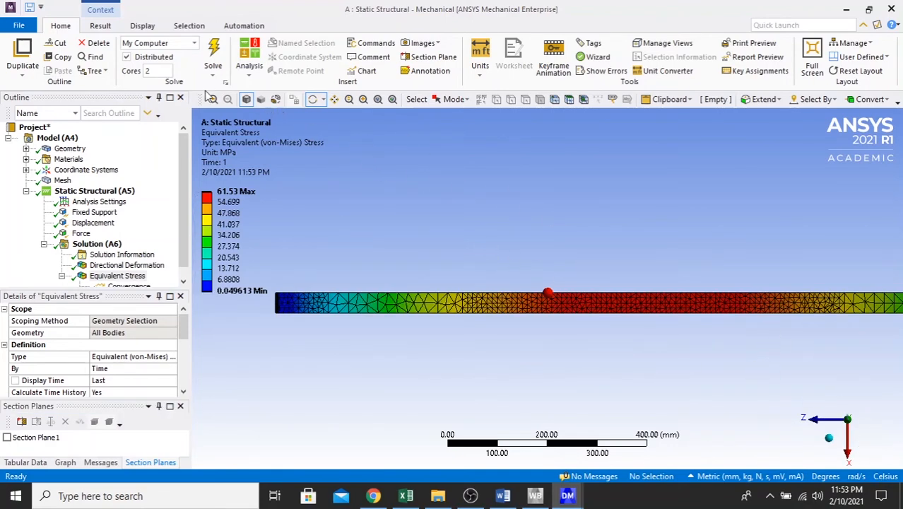
{"action": "left_click", "coordinate": [429, 57]}
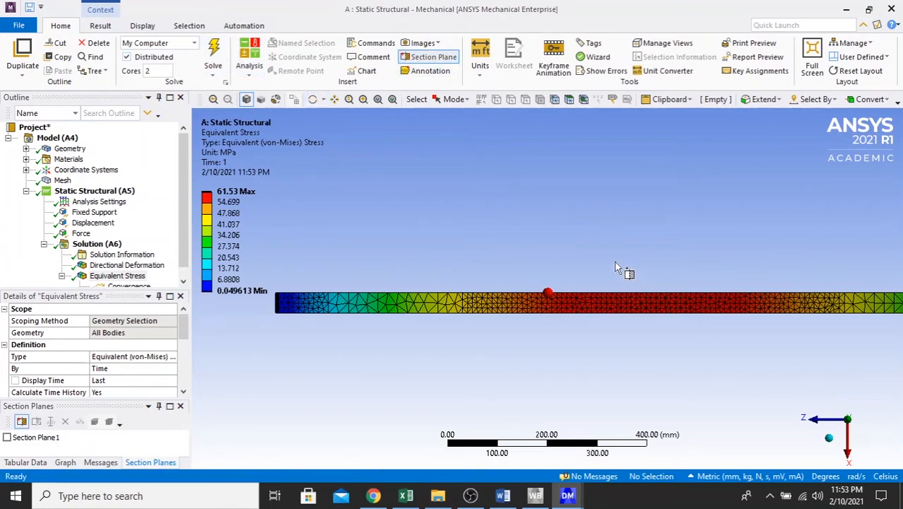
{"action": "mouse_move", "coordinate": [604, 266]}
{"action": "left_mouse_down"}
{"action": "mouse_move", "coordinate": [603, 361]}
{"action": "mouse_move", "coordinate": [663, 308]}
{"action": "mouse_move", "coordinate": [719, 300]}
{"action": "mouse_move", "coordinate": [553, 452]}
{"action": "mouse_move", "coordinate": [575, 442]}
{"action": "left_mouse_up"}
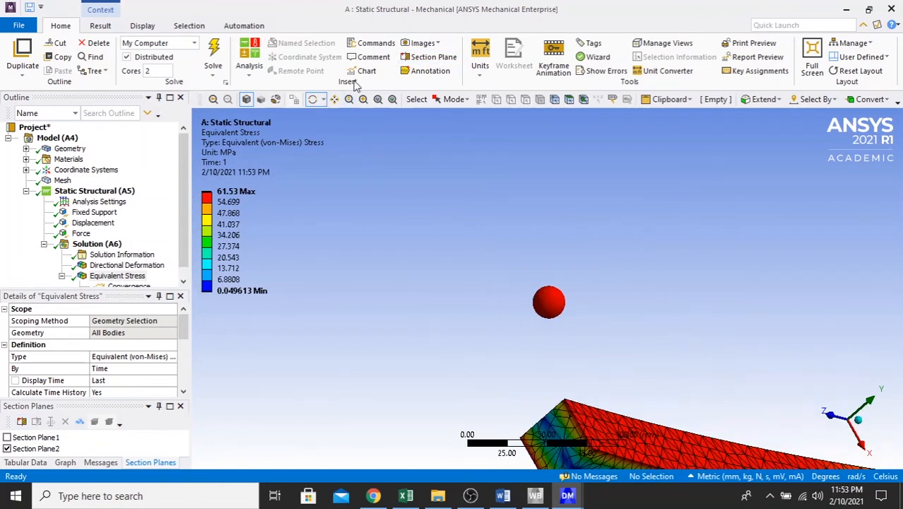
{"action": "left_click", "coordinate": [334, 99]}
{"action": "left_click_drag", "start_coordinate": [565, 301], "coordinate": [501, 177]}
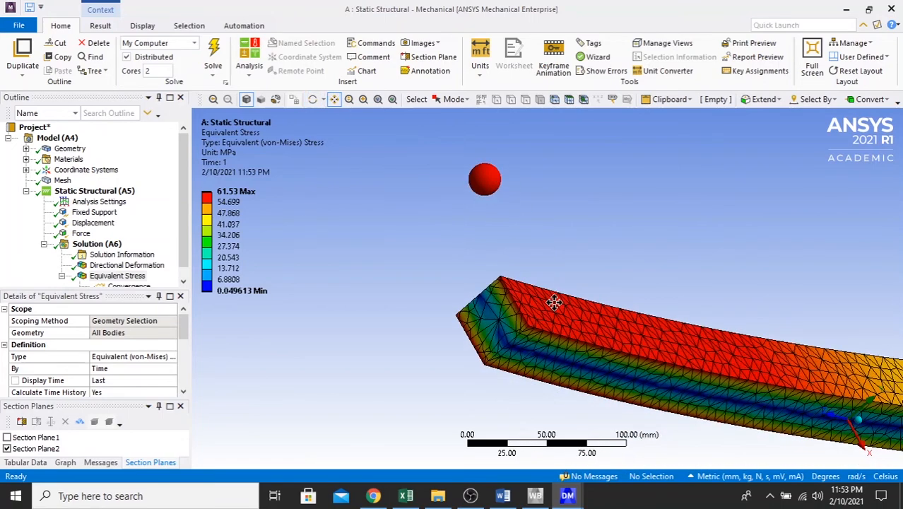
{"action": "scroll", "coordinate": [556, 301], "scroll_direction": "up", "scroll_amount": 2}
{"action": "left_click_drag", "start_coordinate": [566, 292], "coordinate": [569, 219]}
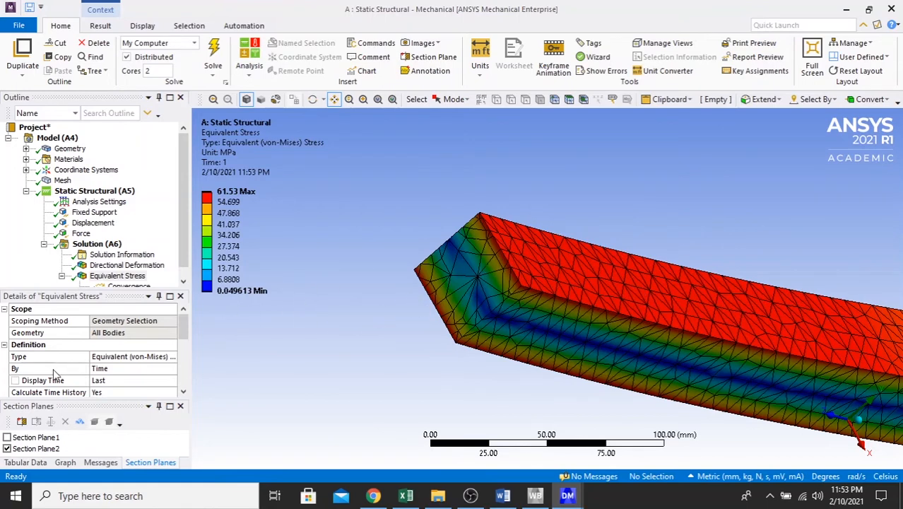
{"action": "left_click", "coordinate": [185, 327]}
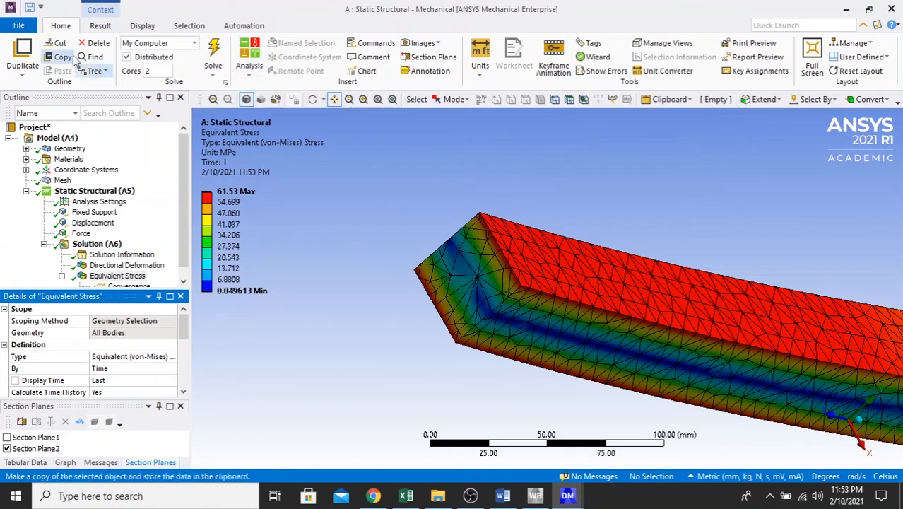
Step: Label the maximum and minimum equivalent stress locations on the sectioned beam
{"action": "left_click", "coordinate": [96, 28]}
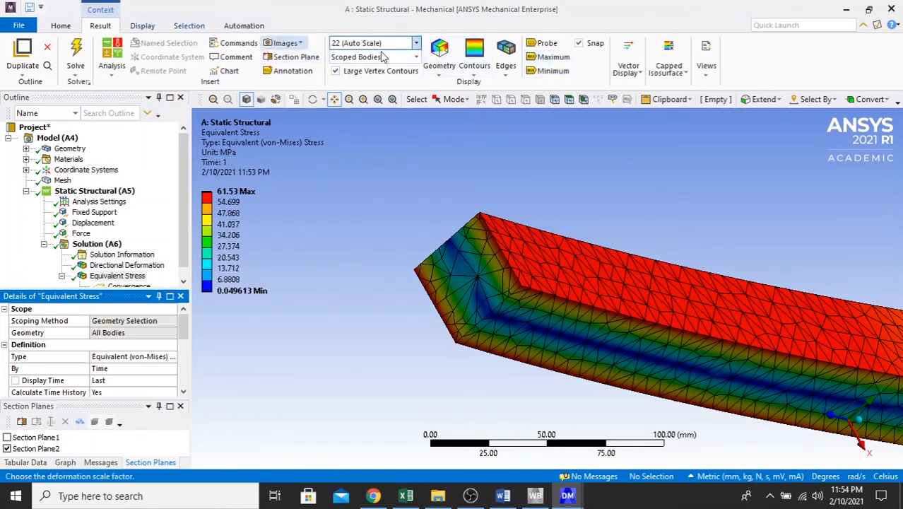
{"action": "left_click", "coordinate": [544, 59]}
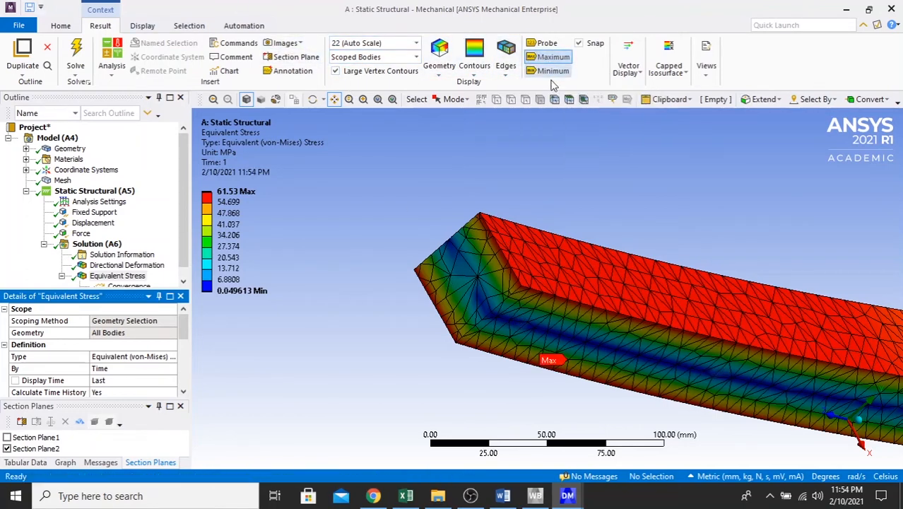
{"action": "left_click", "coordinate": [553, 73]}
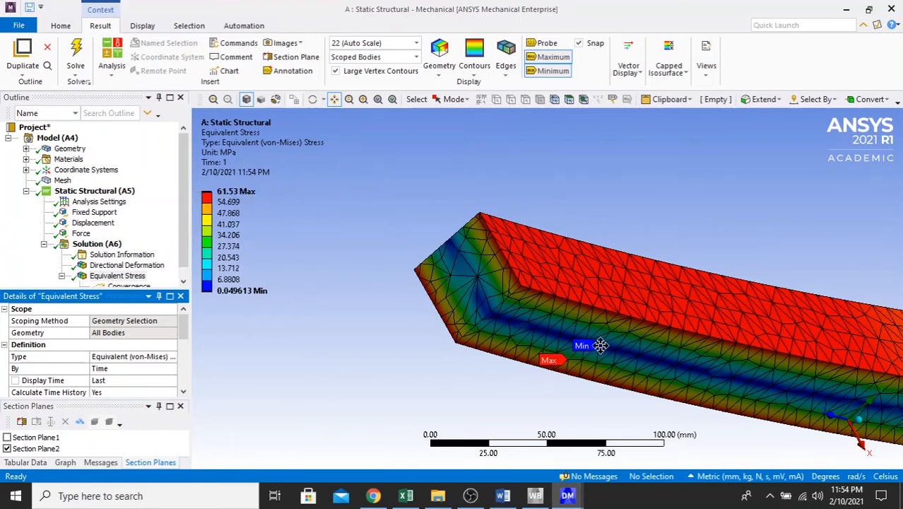
Step: Probe the stress at a point on the beam's high-stress face and dock the Graphics Annotations window beneath the model view
{"action": "left_click", "coordinate": [535, 46]}
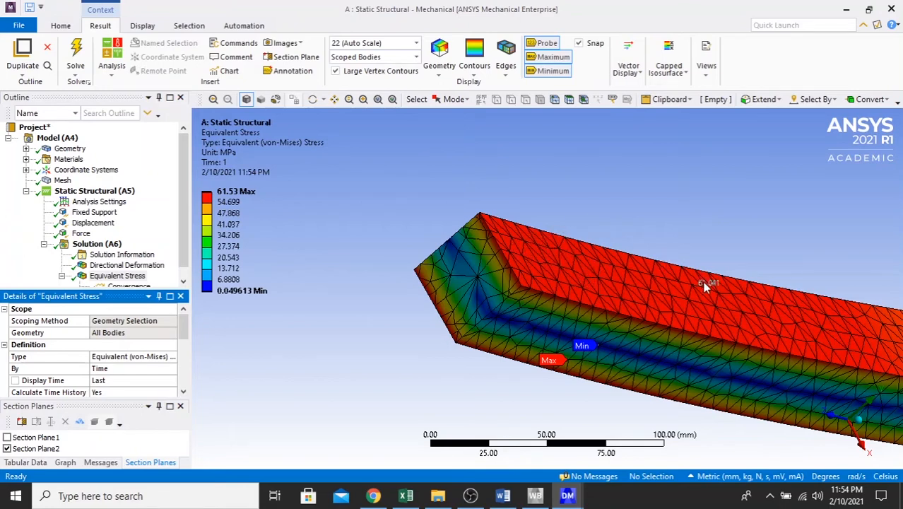
{"action": "left_click", "coordinate": [686, 284]}
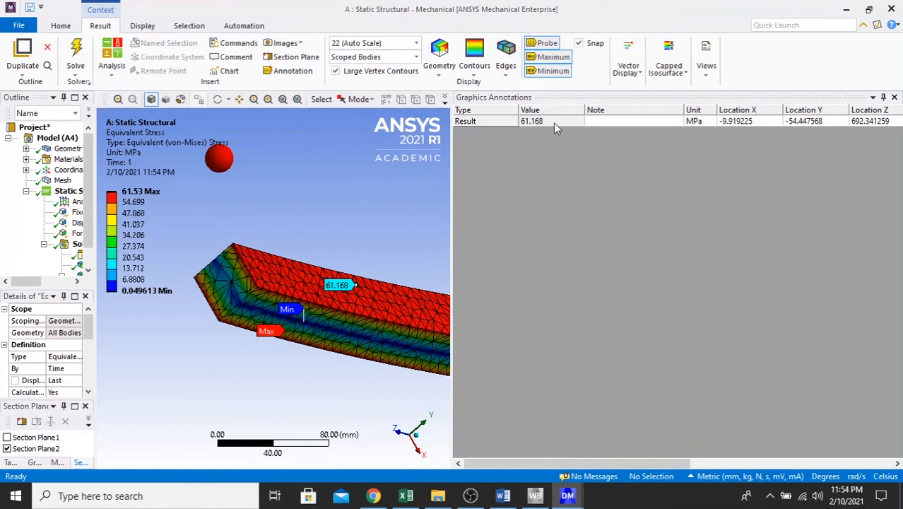
{"action": "left_click", "coordinate": [873, 98]}
{"action": "left_click", "coordinate": [872, 108]}
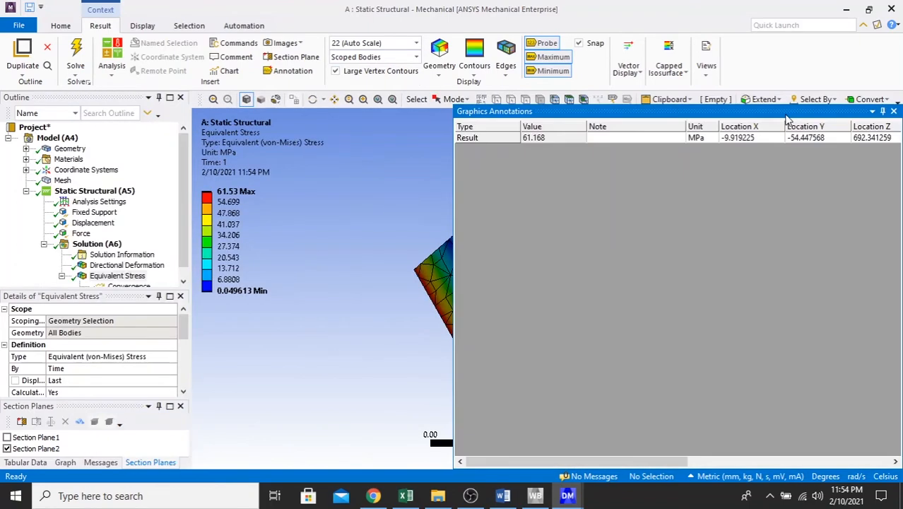
{"action": "mouse_move", "coordinate": [463, 142]}
{"action": "left_mouse_down"}
{"action": "mouse_move", "coordinate": [377, 371]}
{"action": "mouse_move", "coordinate": [398, 432]}
{"action": "mouse_move", "coordinate": [457, 443]}
{"action": "mouse_move", "coordinate": [458, 466]}
{"action": "mouse_move", "coordinate": [552, 309]}
{"action": "left_mouse_up"}
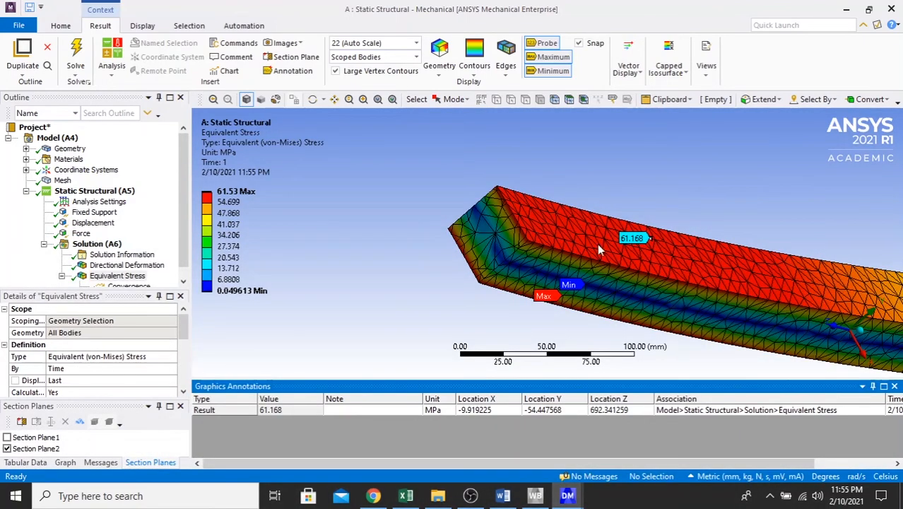
Step: Probe the stress at three more points on the high-stress face, including two near the cut end
{"action": "left_click", "coordinate": [678, 258]}
{"action": "left_click", "coordinate": [563, 226]}
{"action": "left_click", "coordinate": [541, 205]}
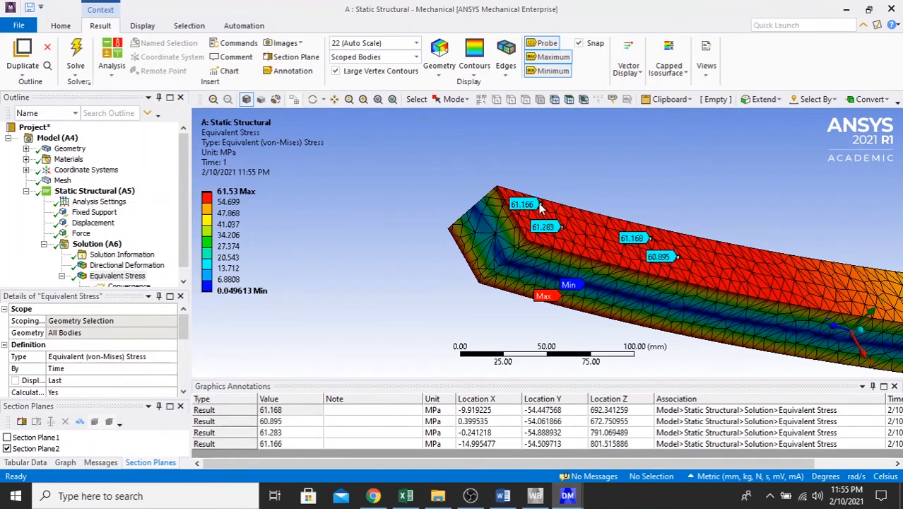
Step: Delete all four stress probe labels from the beam
{"action": "left_click", "coordinate": [611, 99]}
{"action": "left_click", "coordinate": [529, 204]}
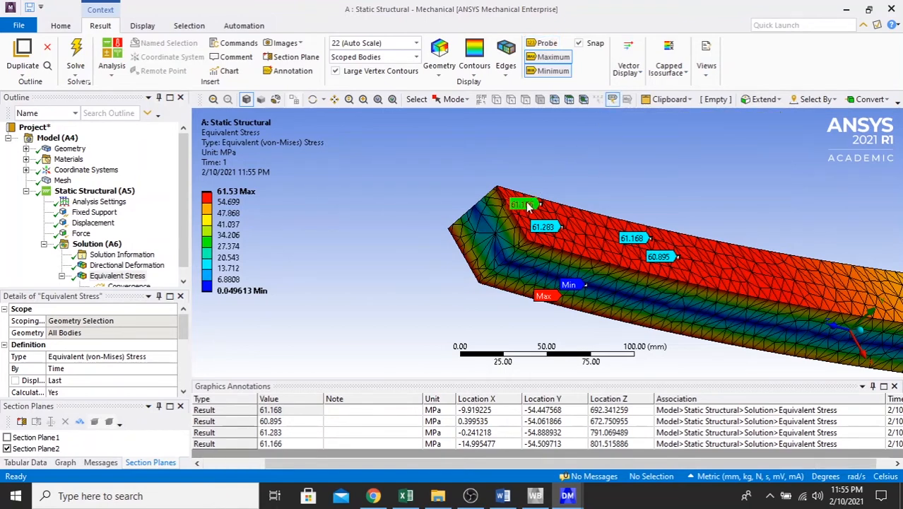
{"action": "left_click", "coordinate": [544, 227]}
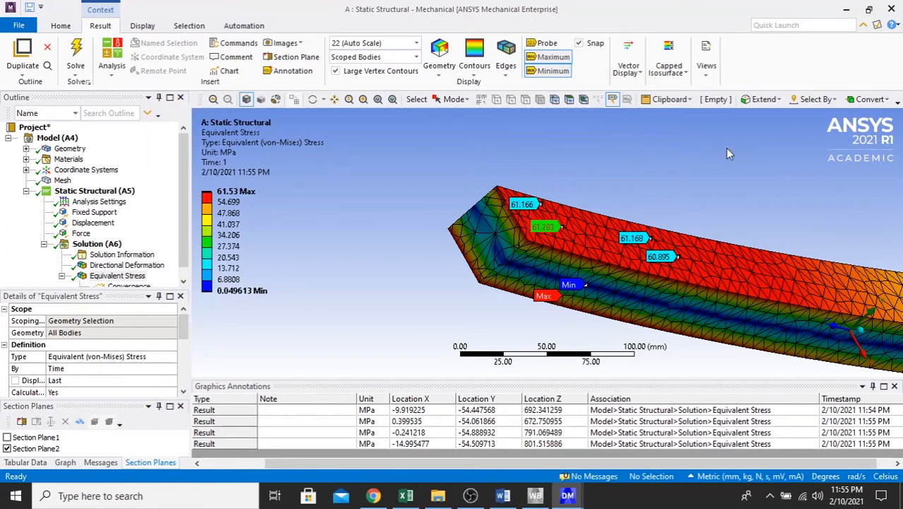
{"action": "key", "text": "Delete"}
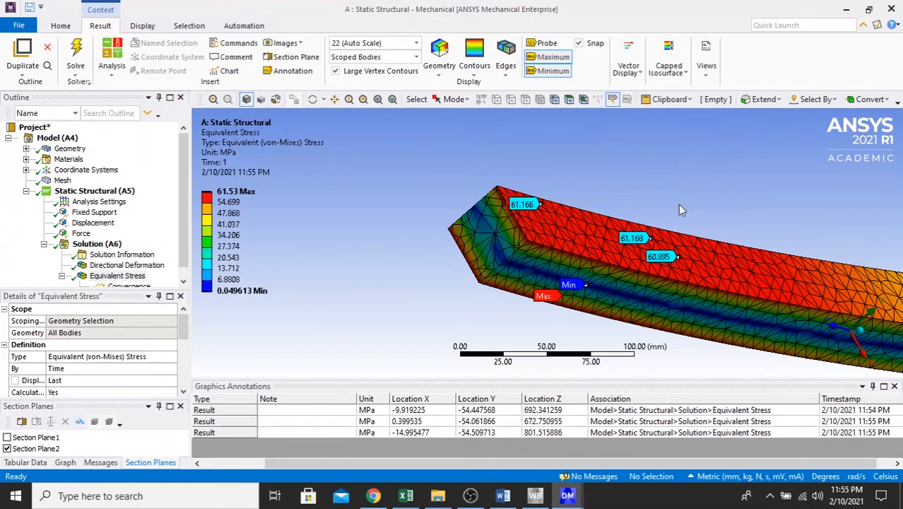
{"action": "left_click", "coordinate": [530, 204]}
{"action": "key", "text": "Delete"}
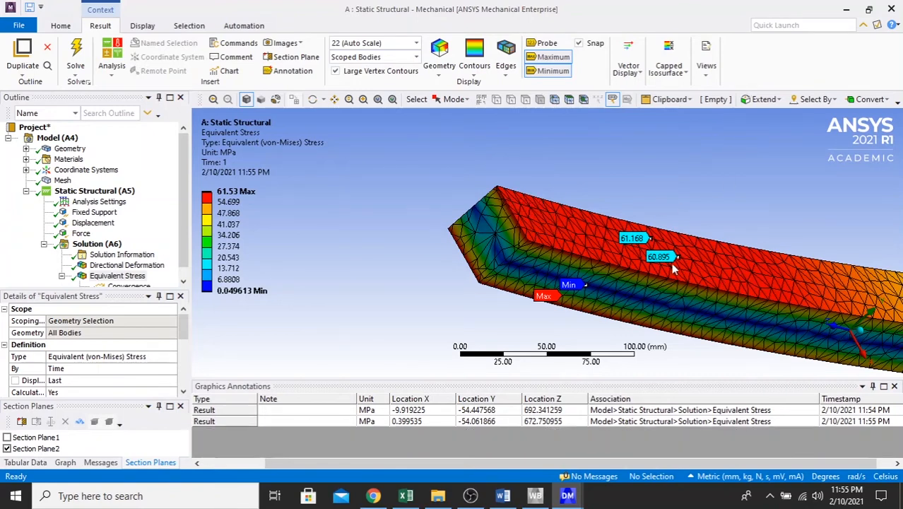
{"action": "left_click", "coordinate": [629, 239]}
{"action": "key", "text": "Delete"}
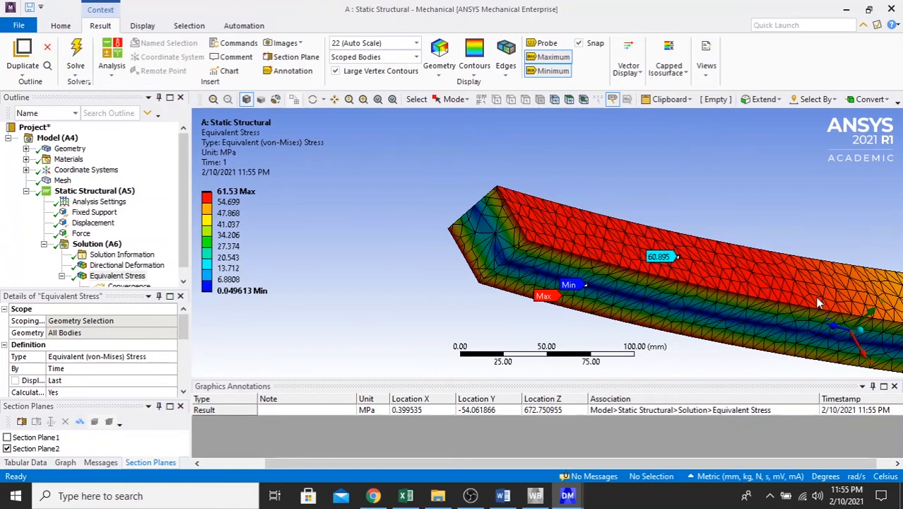
{"action": "left_click", "coordinate": [664, 257]}
{"action": "key", "text": "Delete"}
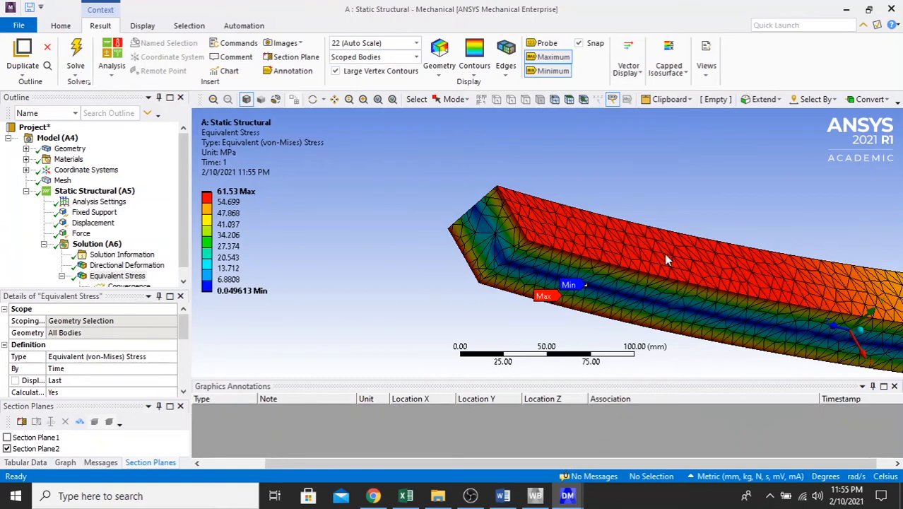
Step: Remove the maximum and minimum labels and turn off Section Plane2 to restore the whole beam
{"action": "left_click", "coordinate": [551, 56]}
{"action": "left_click", "coordinate": [552, 71]}
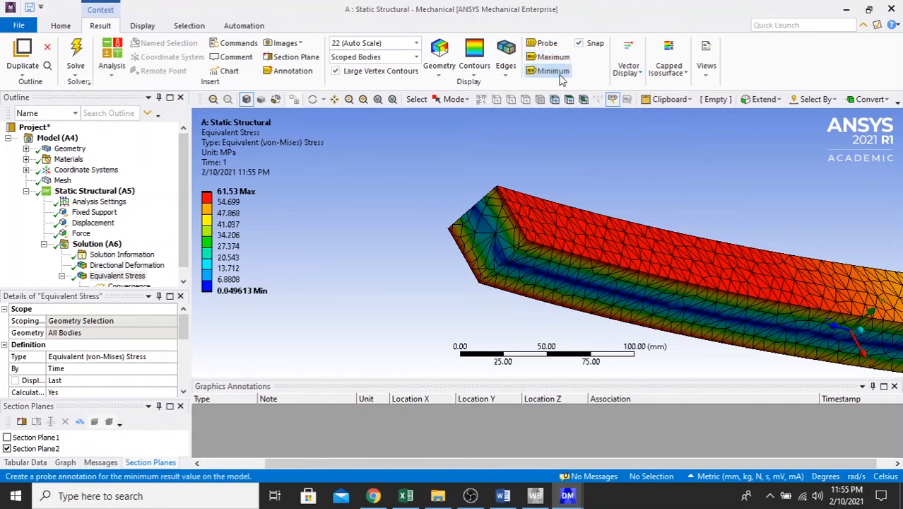
{"action": "left_click", "coordinate": [7, 448]}
{"action": "scroll", "coordinate": [488, 261], "scroll_direction": "down", "scroll_amount": 10}
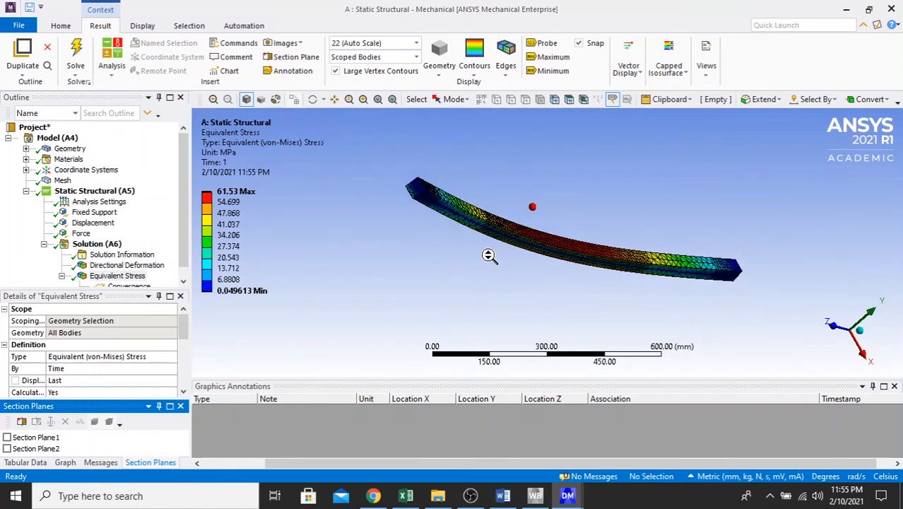
{"action": "left_click", "coordinate": [531, 205]}
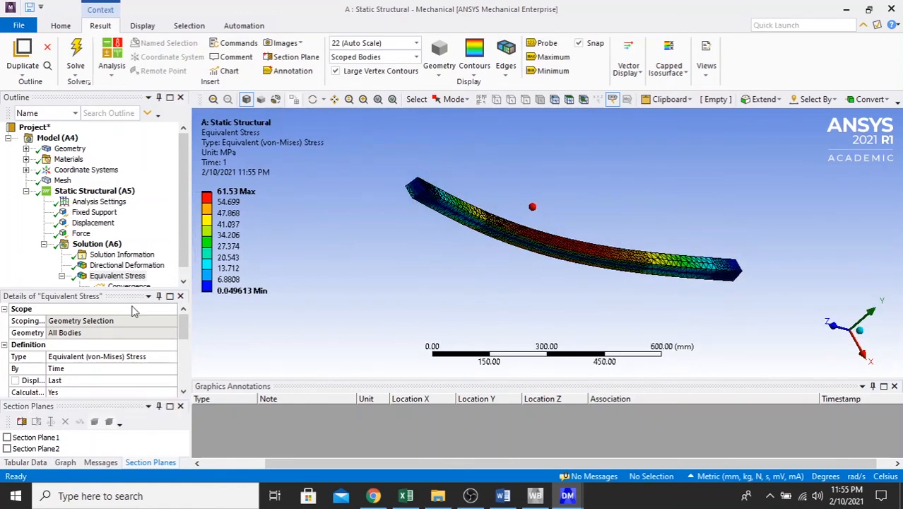
Step: Collapse the Equivalent Stress branch and insert a Path as construction geometry under the model
{"action": "left_click", "coordinate": [99, 276]}
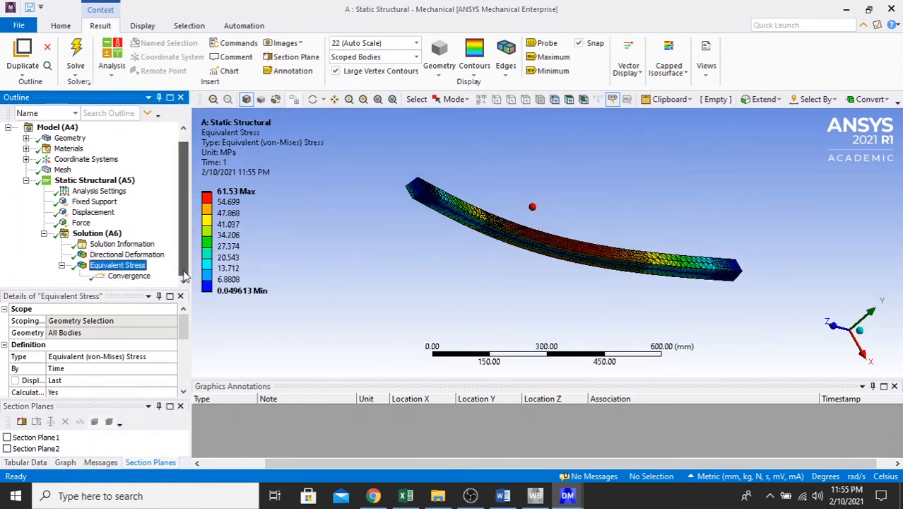
{"action": "left_click", "coordinate": [62, 266]}
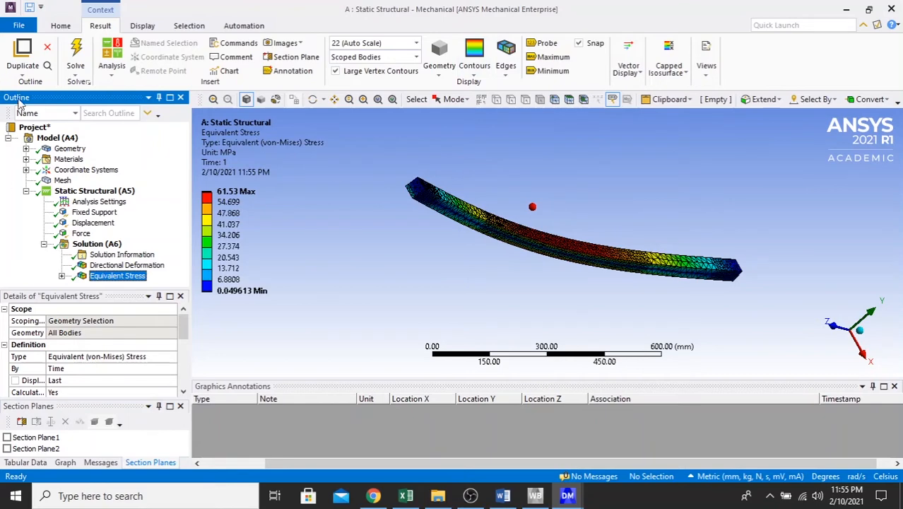
{"action": "right_click", "coordinate": [56, 141]}
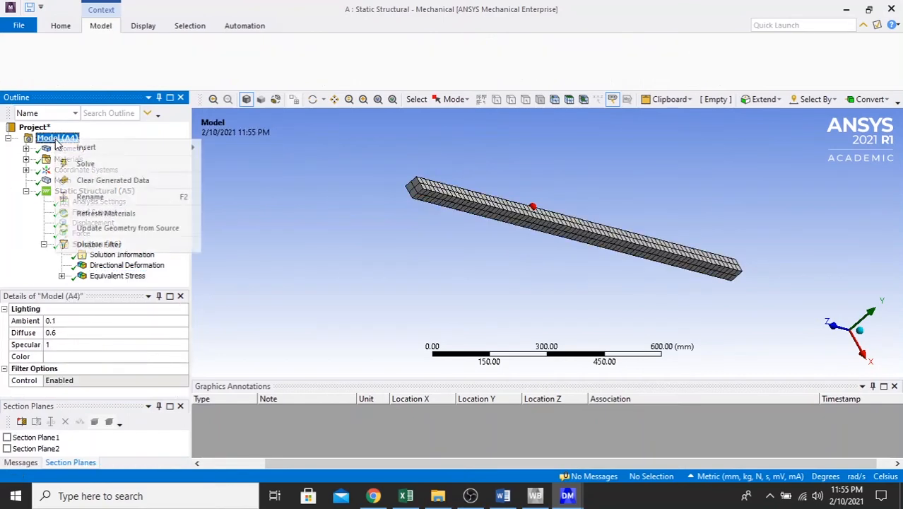
{"action": "mouse_move", "coordinate": [77, 150]}
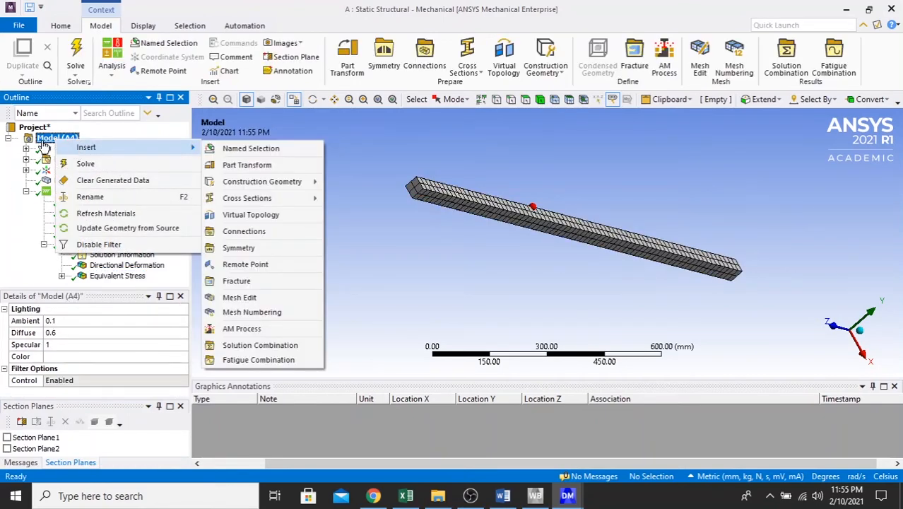
{"action": "right_click", "coordinate": [44, 145]}
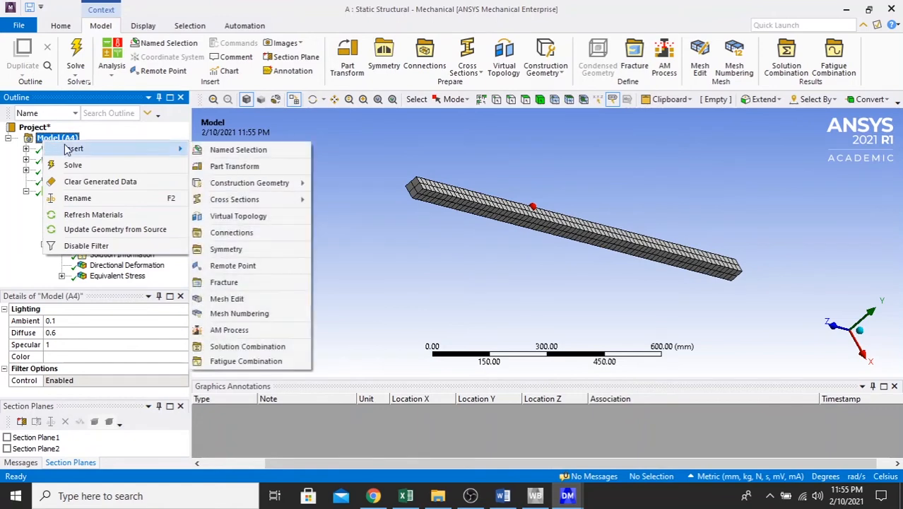
{"action": "mouse_move", "coordinate": [230, 202]}
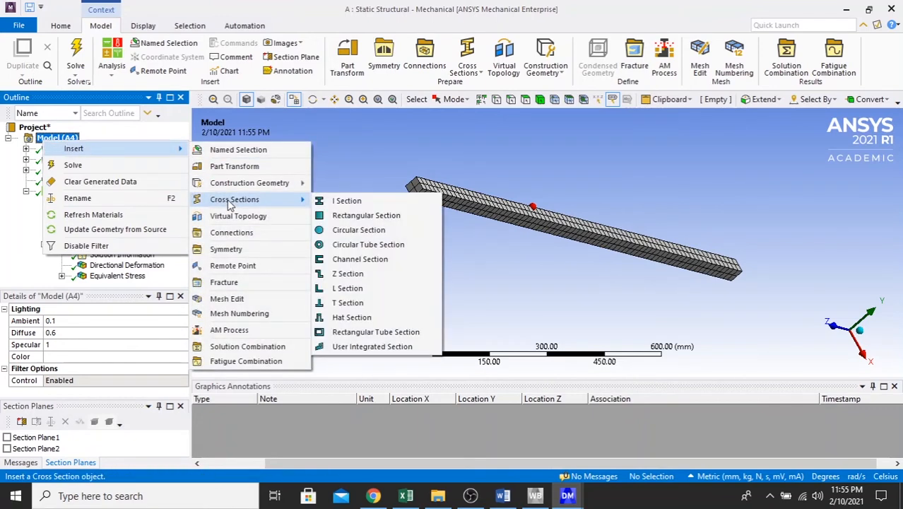
{"action": "mouse_move", "coordinate": [252, 189]}
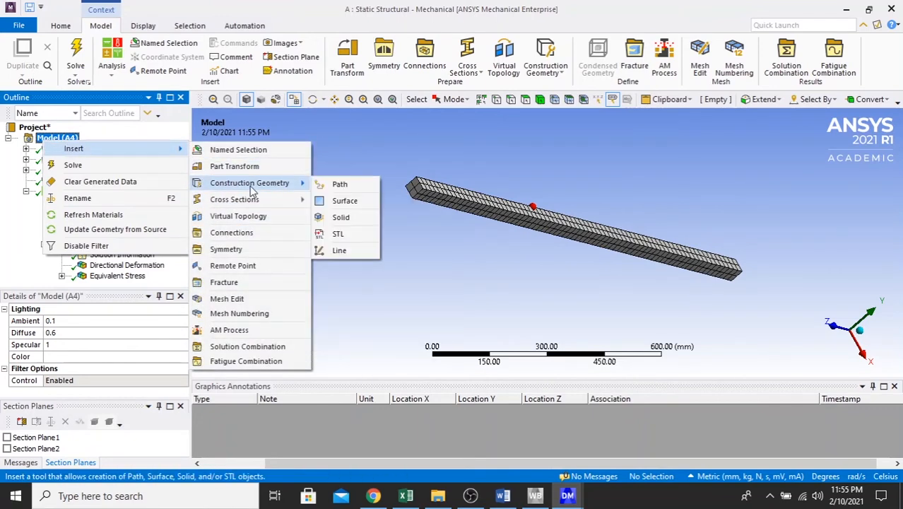
{"action": "left_click", "coordinate": [336, 183]}
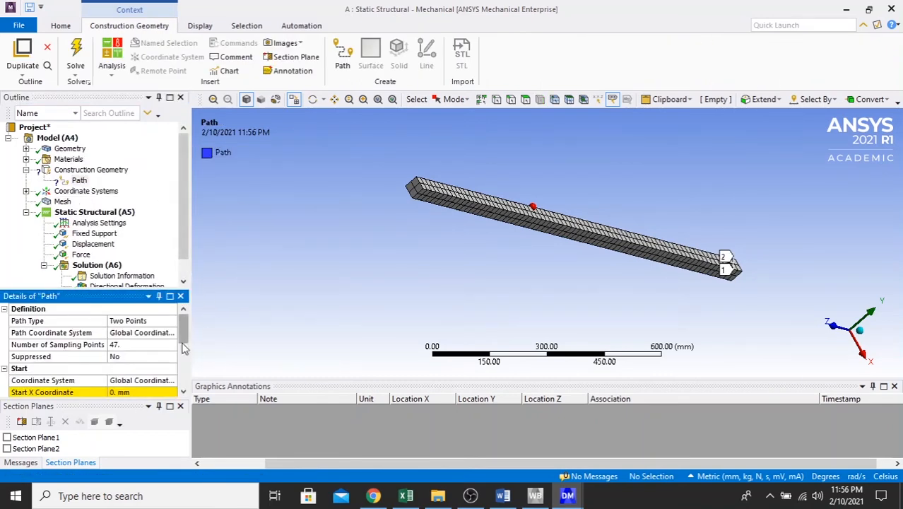
Step: Set the path's start location to the 40 mm top-face edge at the beam's +Z end
{"action": "left_click_drag", "start_coordinate": [183, 330], "coordinate": [184, 359]}
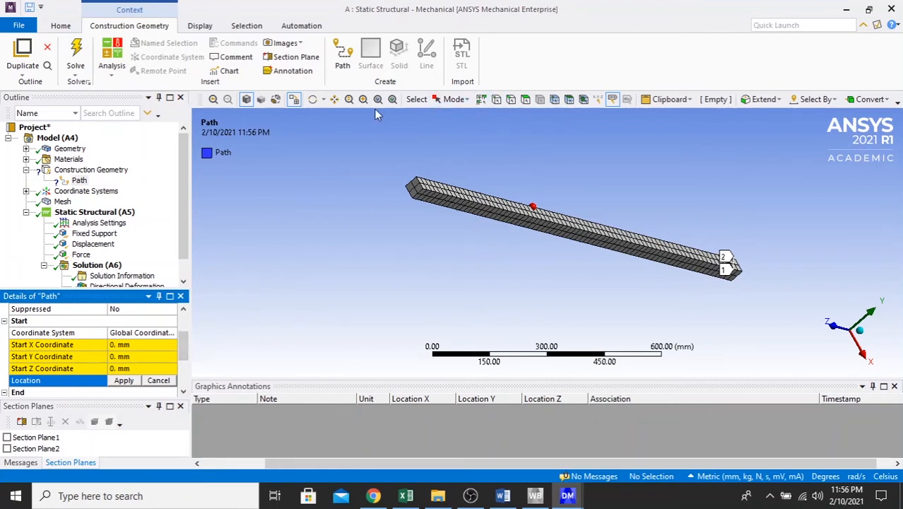
{"action": "left_click", "coordinate": [512, 101]}
{"action": "scroll", "coordinate": [422, 191], "scroll_direction": "up", "scroll_amount": 3}
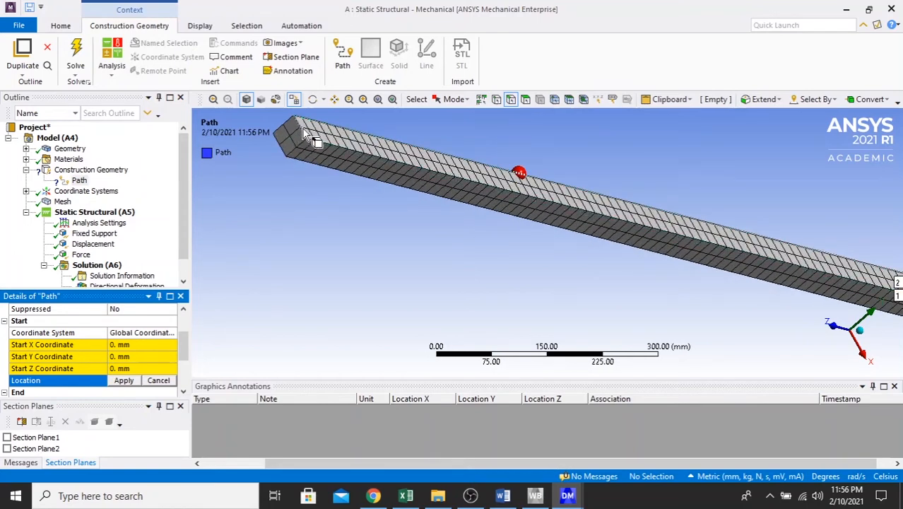
{"action": "left_click", "coordinate": [300, 127]}
{"action": "scroll", "coordinate": [362, 221], "scroll_direction": "down", "scroll_amount": 3}
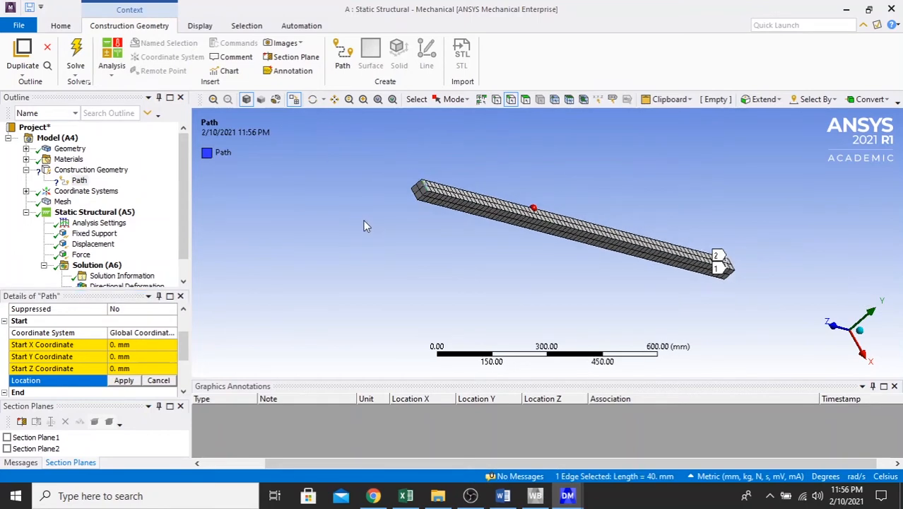
{"action": "left_click", "coordinate": [123, 380]}
Step: Set the path's end location to the matching 40 mm top-face edge at the beam's opposite end
{"action": "scroll", "coordinate": [185, 338], "scroll_direction": "down", "scroll_amount": 3}
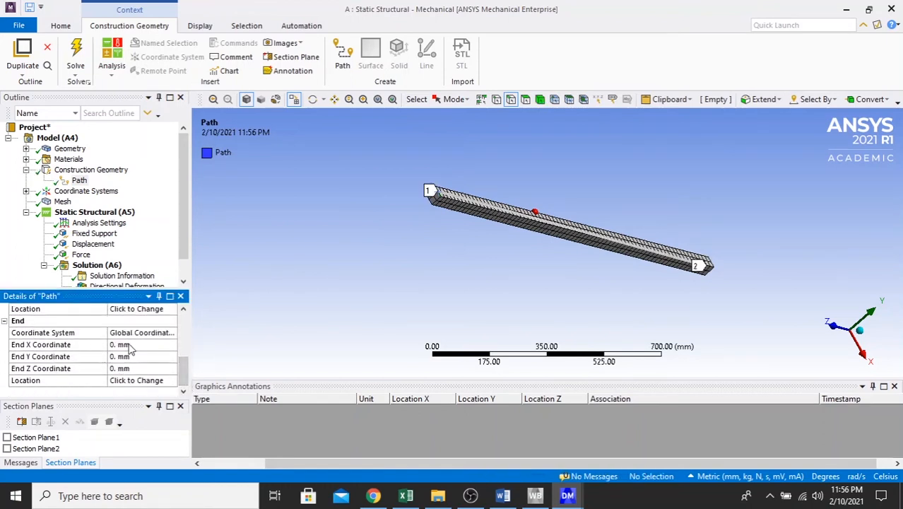
{"action": "left_click", "coordinate": [136, 381]}
{"action": "scroll", "coordinate": [756, 252], "scroll_direction": "up", "scroll_amount": 3}
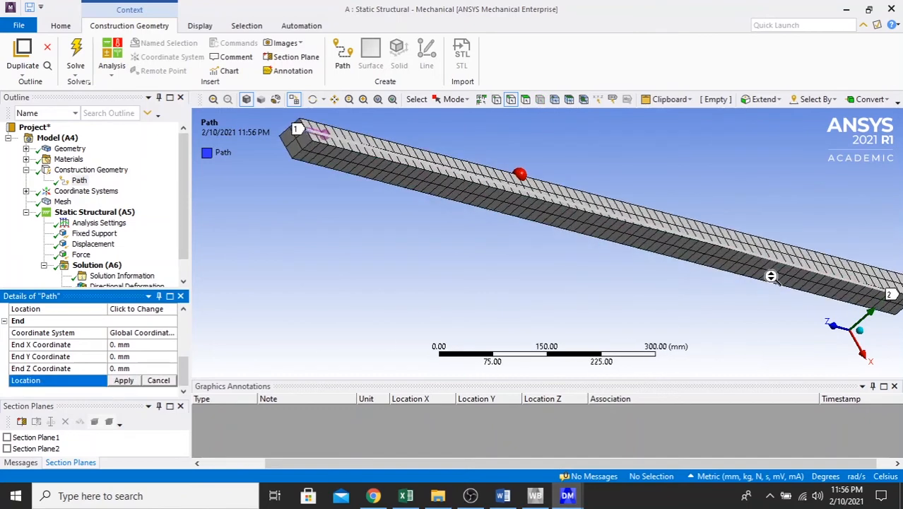
{"action": "left_click", "coordinate": [334, 98]}
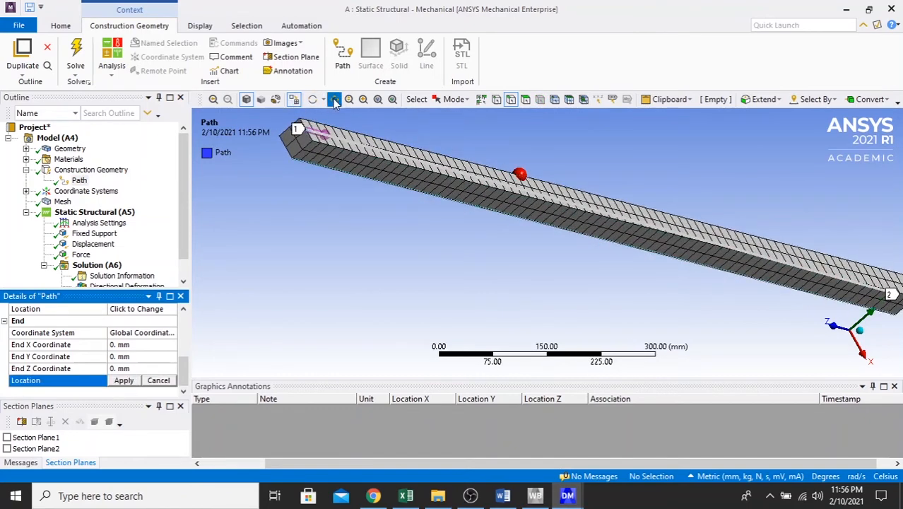
{"action": "left_click_drag", "start_coordinate": [578, 237], "coordinate": [329, 260]}
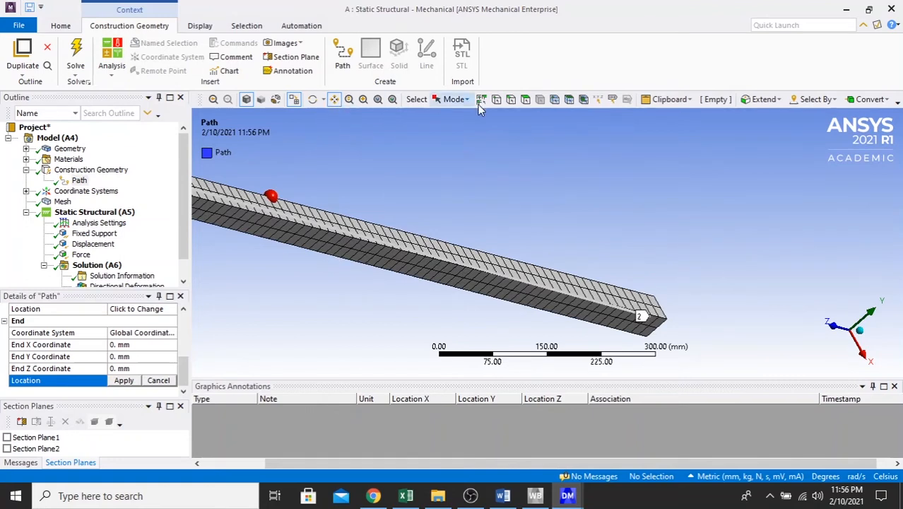
{"action": "left_click", "coordinate": [511, 99]}
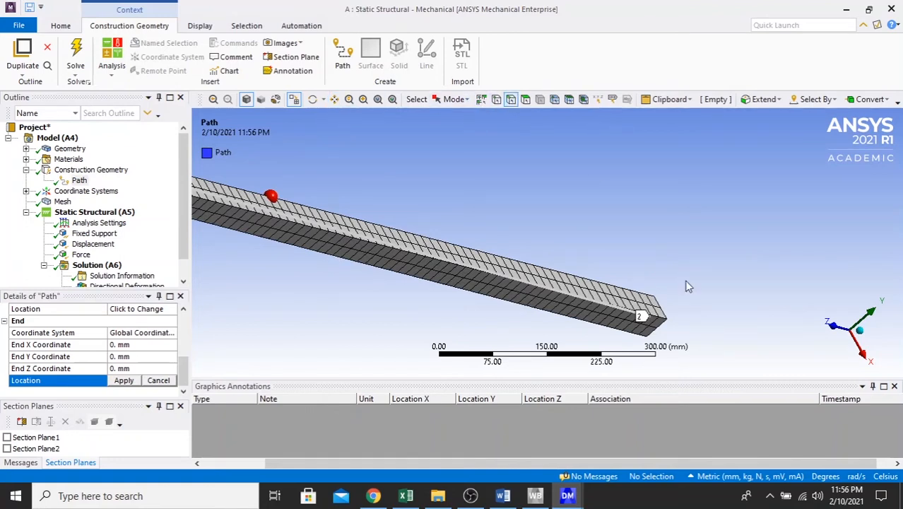
{"action": "left_click", "coordinate": [660, 309]}
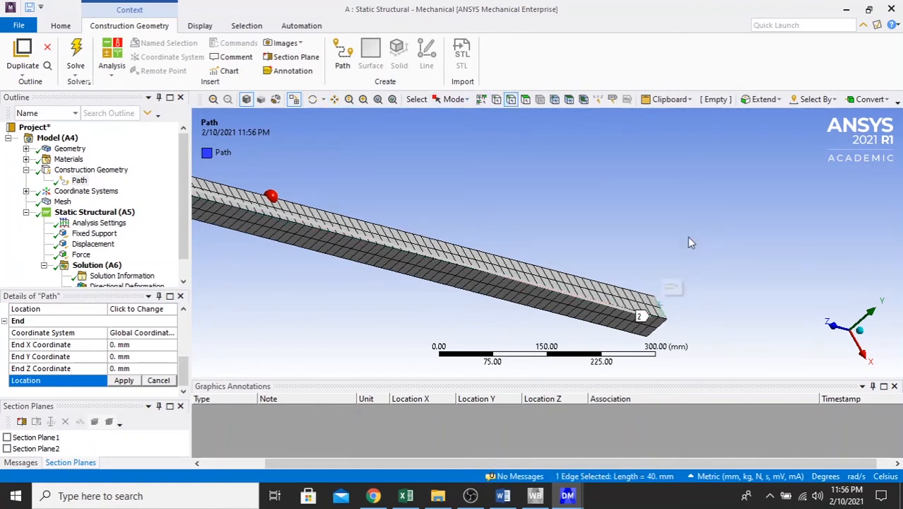
{"action": "left_click", "coordinate": [127, 382]}
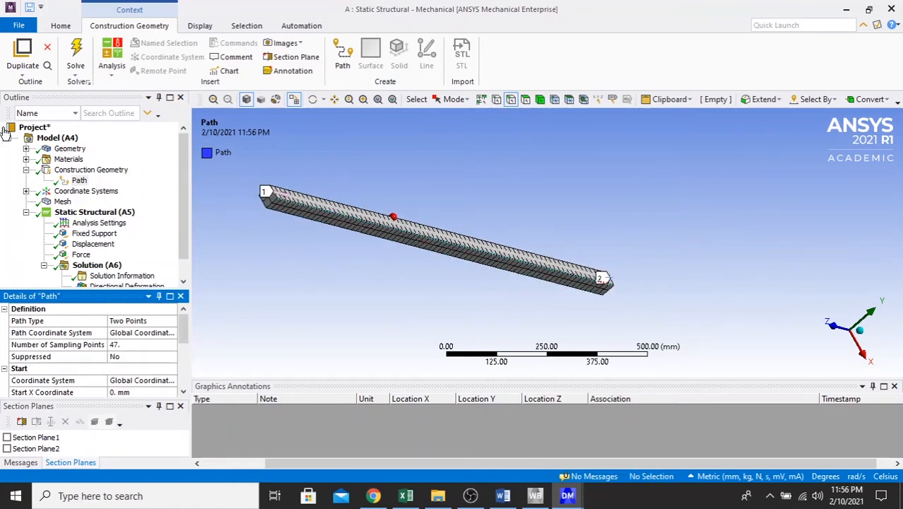
Step: Duplicate the Directional Deformation result under Solution without its results
{"action": "left_click", "coordinate": [184, 282]}
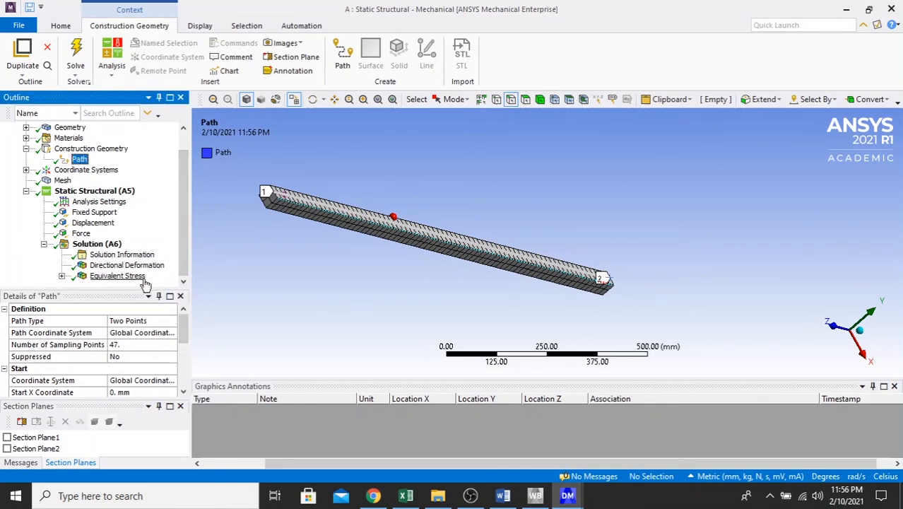
{"action": "left_click", "coordinate": [124, 265]}
{"action": "right_click", "coordinate": [123, 267]}
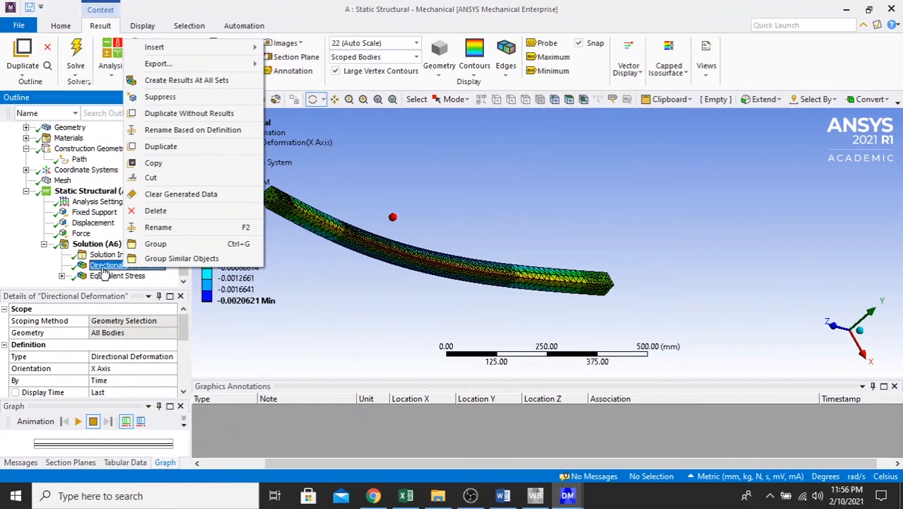
{"action": "right_click", "coordinate": [103, 268]}
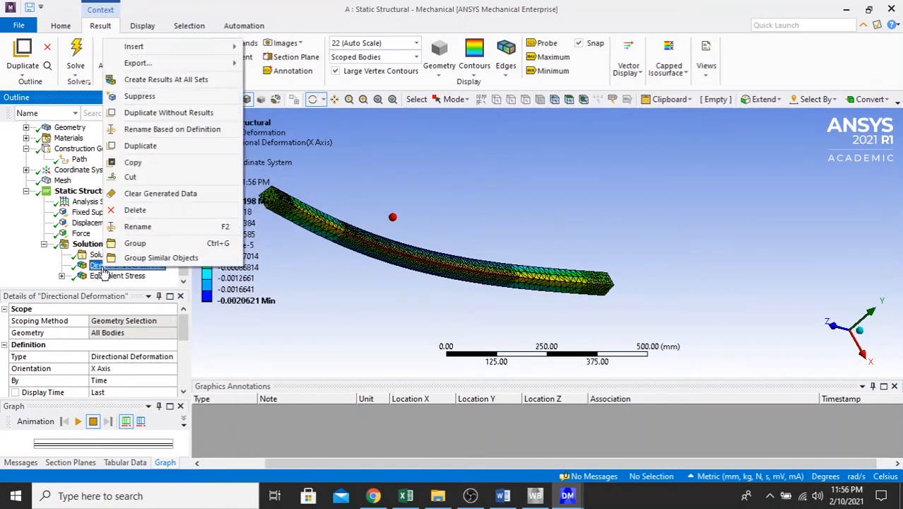
{"action": "left_click", "coordinate": [169, 113]}
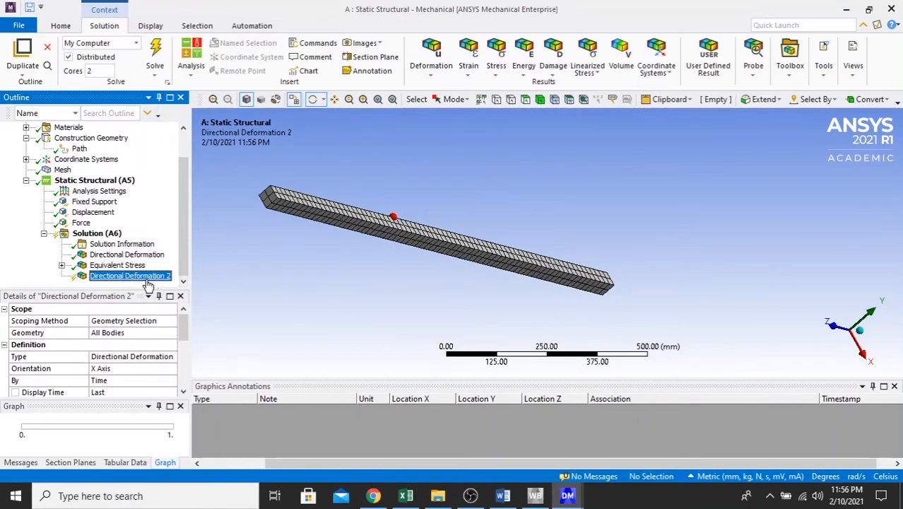
Step: Set the duplicated deformation's scoping method to Path and assign the existing Path to it
{"action": "left_click", "coordinate": [121, 320]}
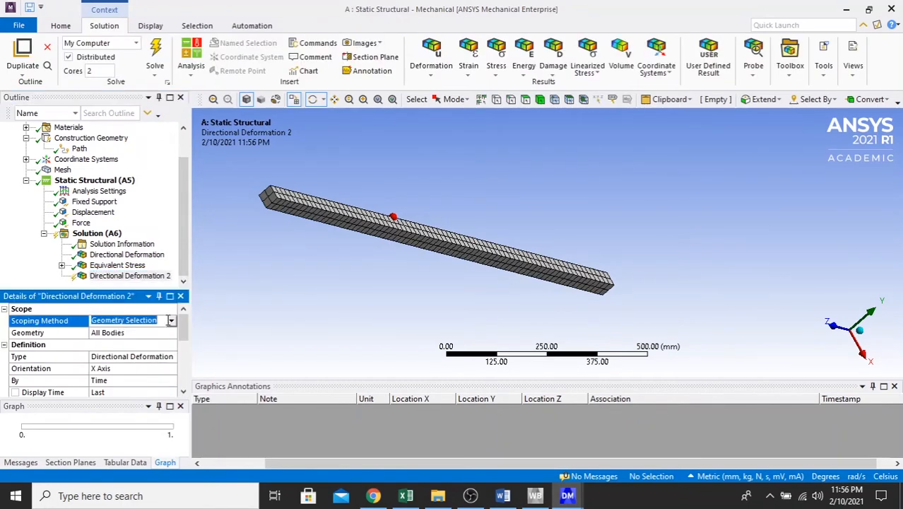
{"action": "left_click", "coordinate": [170, 320]}
{"action": "left_click", "coordinate": [145, 354]}
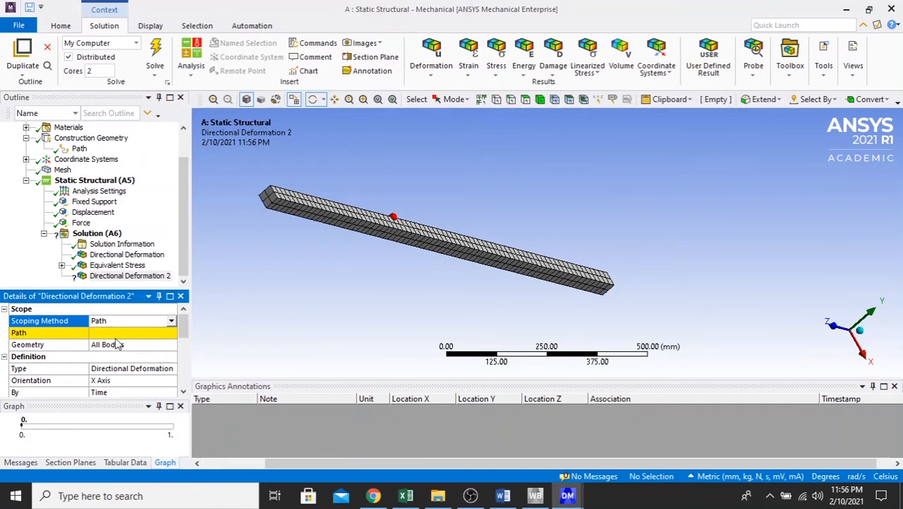
{"action": "left_click", "coordinate": [119, 333]}
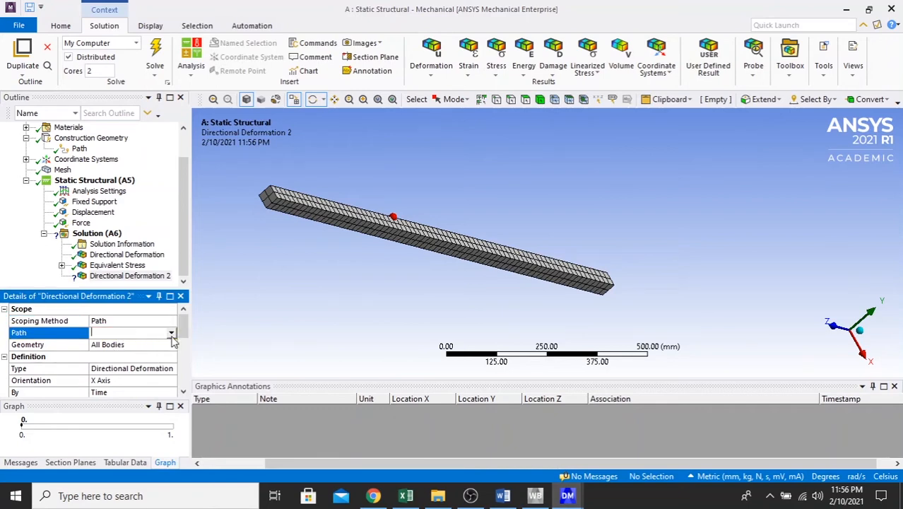
{"action": "left_click", "coordinate": [171, 334]}
{"action": "left_click", "coordinate": [144, 345]}
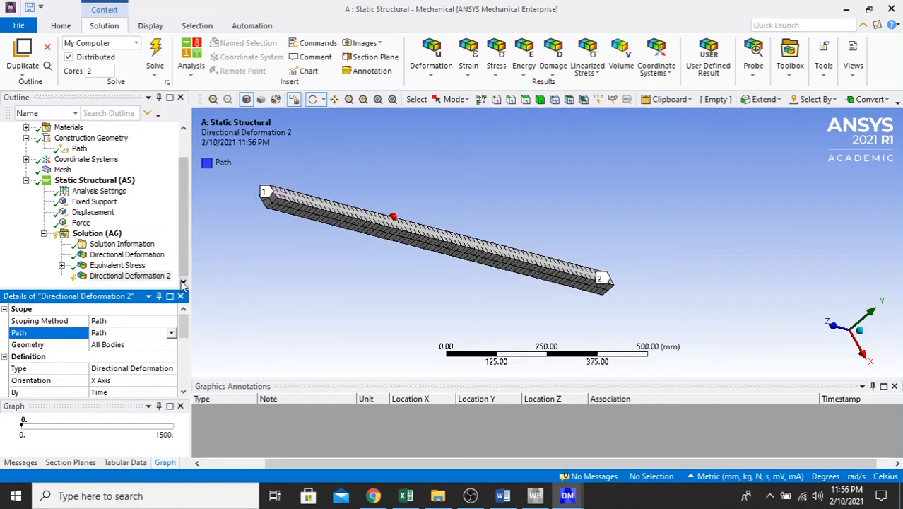
Step: Evaluate all results for the path-scoped directional deformation
{"action": "left_click", "coordinate": [121, 279]}
{"action": "right_click", "coordinate": [121, 283]}
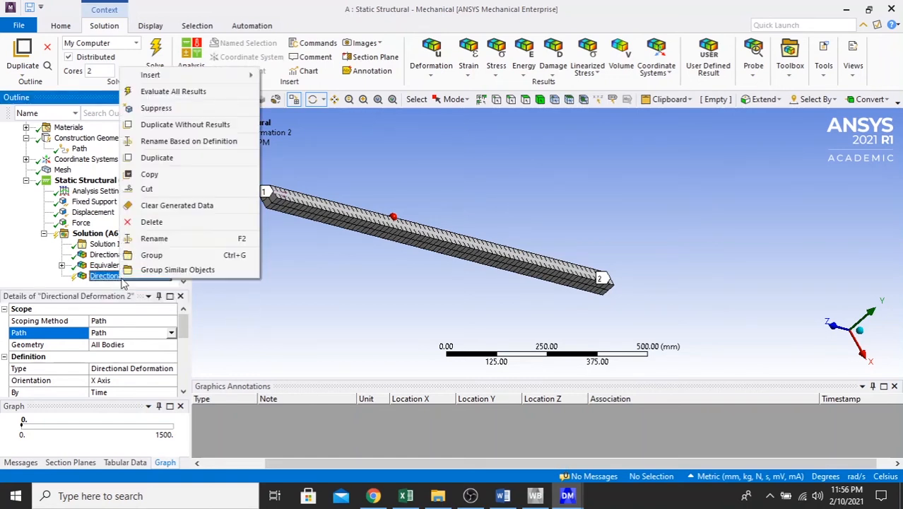
{"action": "left_click", "coordinate": [174, 92]}
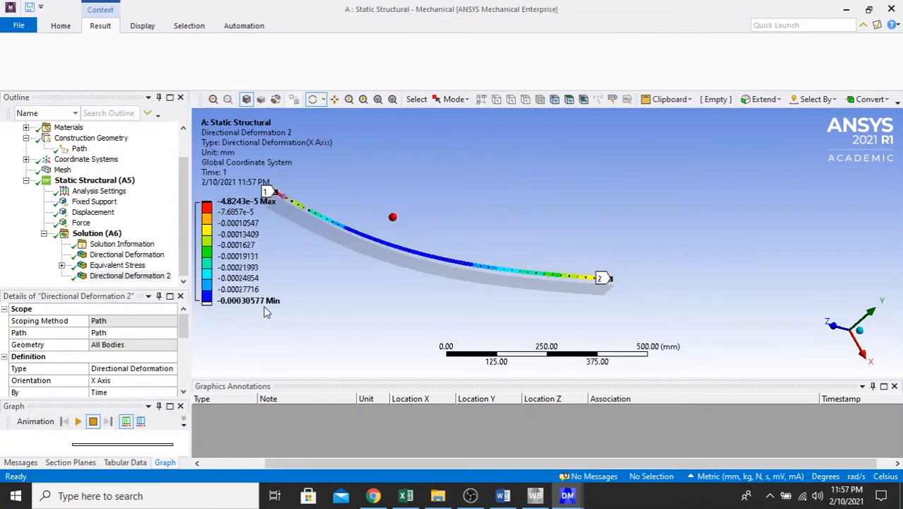
Step: Dock the Graph pane beneath the model view and enlarge it to show the deformation curve along the path
{"action": "left_click", "coordinate": [113, 276]}
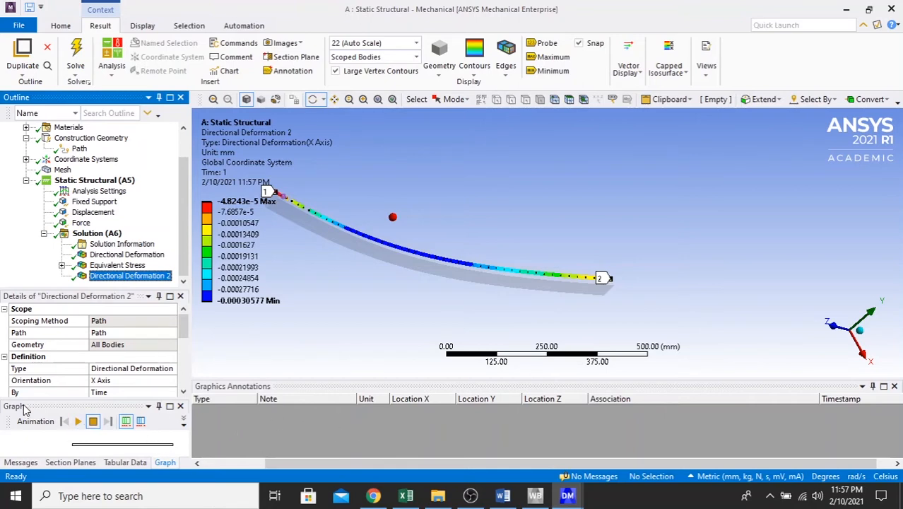
{"action": "mouse_move", "coordinate": [27, 406]}
{"action": "left_mouse_down"}
{"action": "mouse_move", "coordinate": [289, 379]}
{"action": "mouse_move", "coordinate": [384, 437]}
{"action": "mouse_move", "coordinate": [450, 397]}
{"action": "mouse_move", "coordinate": [450, 433]}
{"action": "mouse_move", "coordinate": [447, 383]}
{"action": "mouse_move", "coordinate": [400, 382]}
{"action": "mouse_move", "coordinate": [387, 401]}
{"action": "left_mouse_up"}
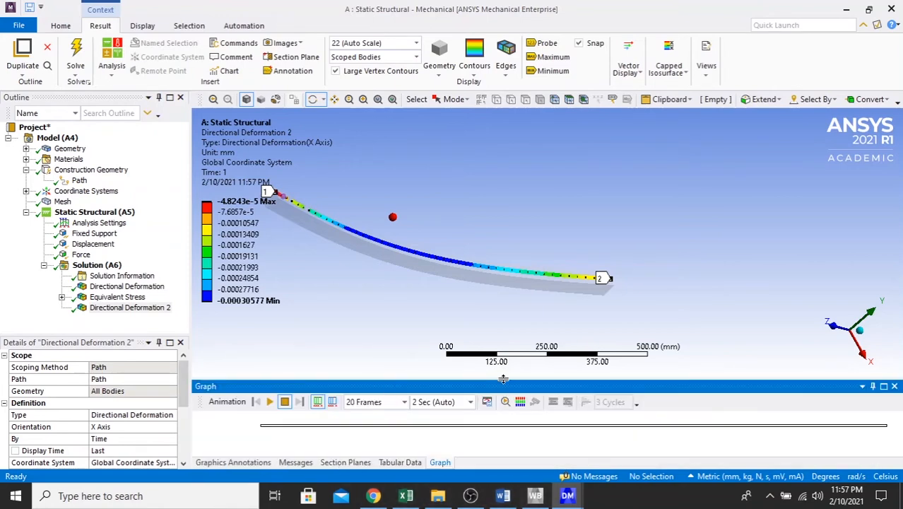
{"action": "left_click_drag", "start_coordinate": [503, 379], "coordinate": [505, 308]}
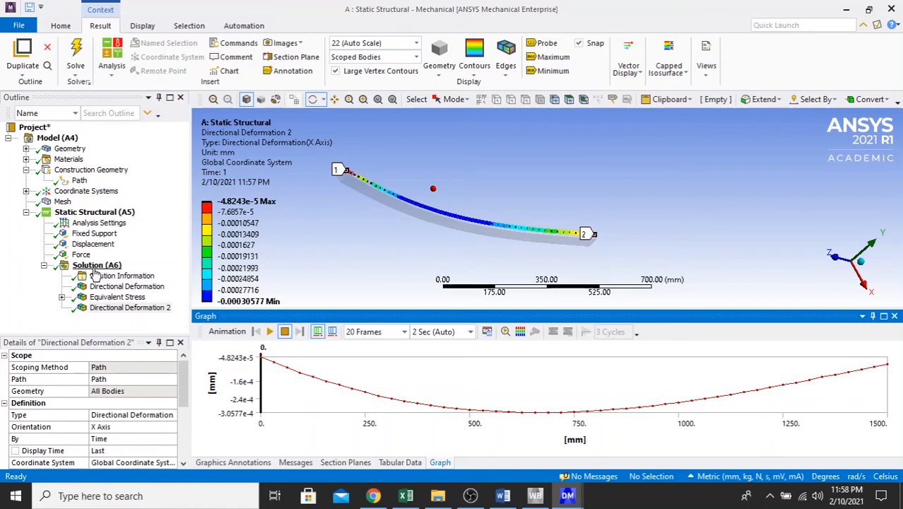
Step: Expand the Equivalent Stress branch and duplicate that result without its results
{"action": "left_click", "coordinate": [62, 296]}
{"action": "right_click", "coordinate": [99, 298]}
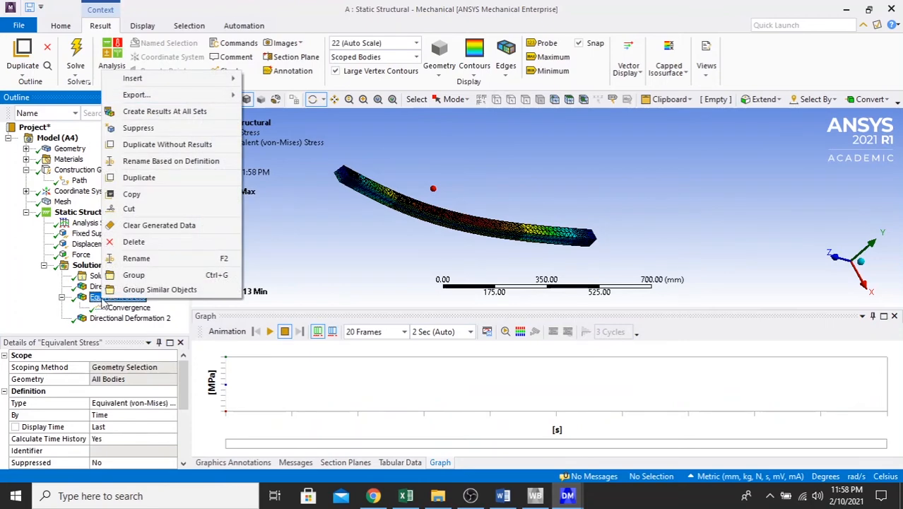
{"action": "left_click", "coordinate": [148, 150]}
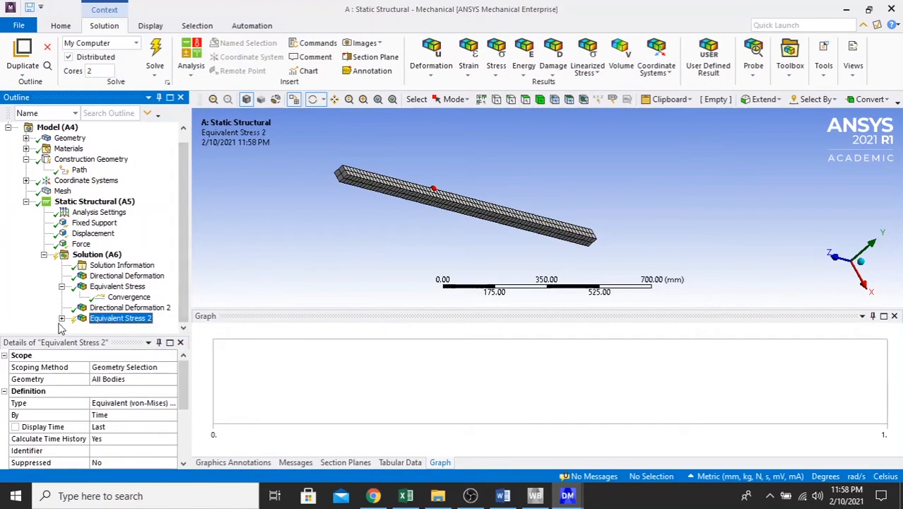
Step: Delete the Convergence object copied under the duplicated equivalent stress, dismissing the script error without continuing scripts
{"action": "left_click", "coordinate": [62, 318]}
{"action": "left_click", "coordinate": [122, 319]}
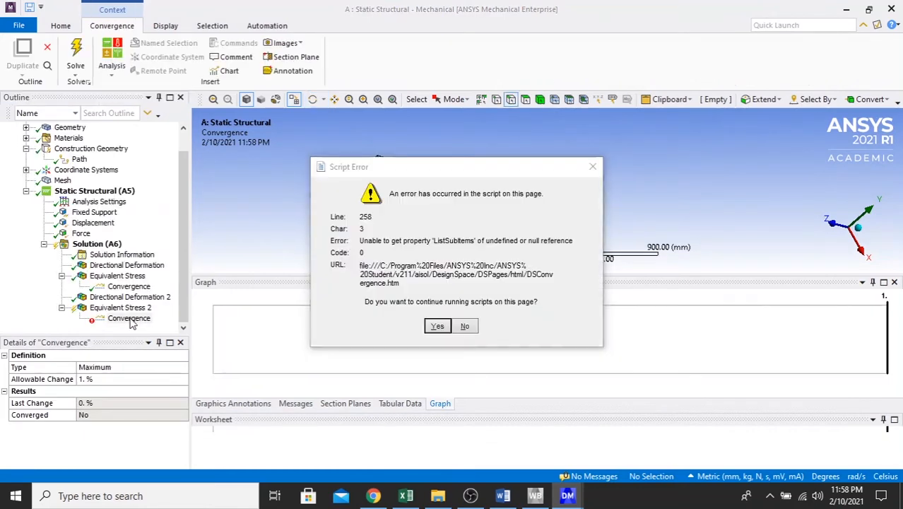
{"action": "left_click", "coordinate": [464, 327]}
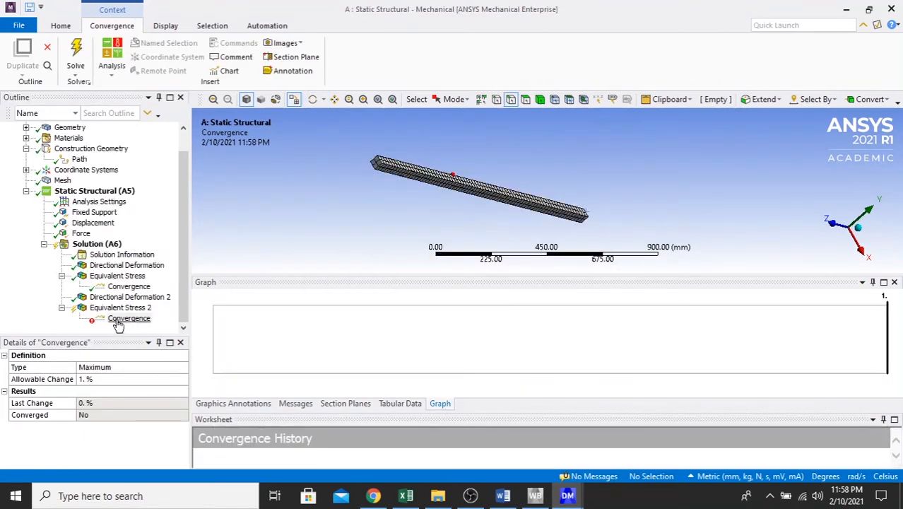
{"action": "right_click", "coordinate": [119, 320]}
{"action": "left_click", "coordinate": [145, 375]}
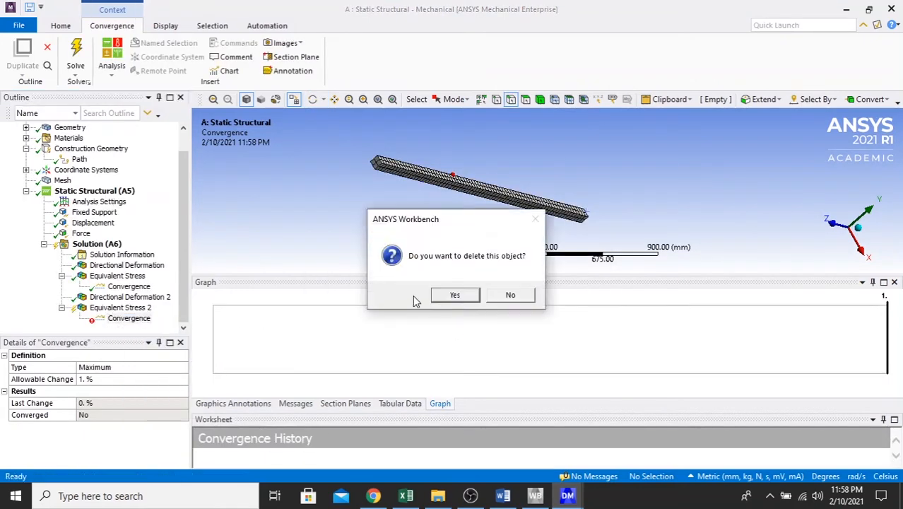
{"action": "left_click", "coordinate": [454, 296]}
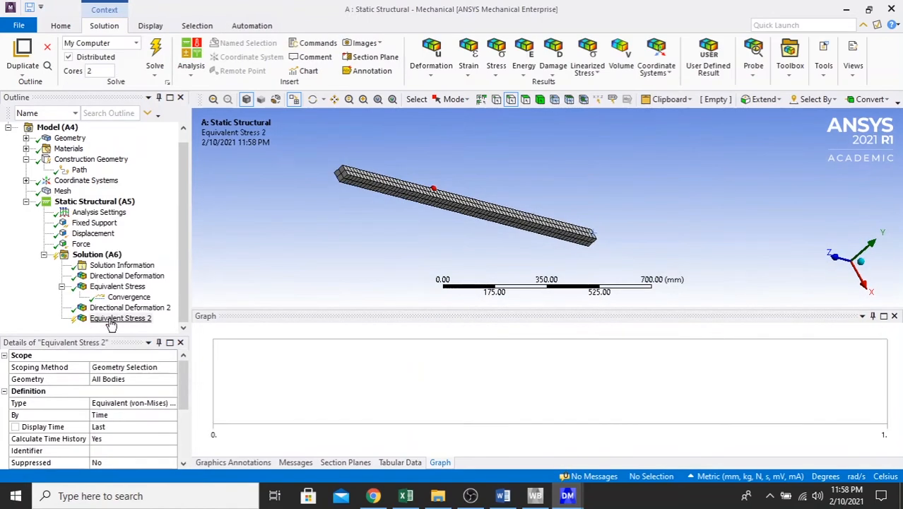
Step: Scope the duplicated equivalent stress to the existing Path using the Path scoping method and evaluate all results
{"action": "left_click", "coordinate": [113, 319]}
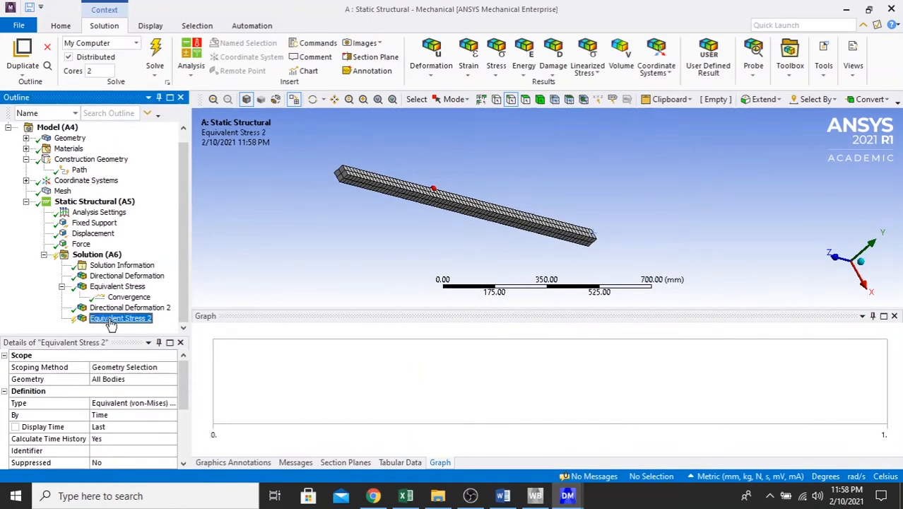
{"action": "left_click", "coordinate": [109, 368]}
{"action": "left_click", "coordinate": [164, 366]}
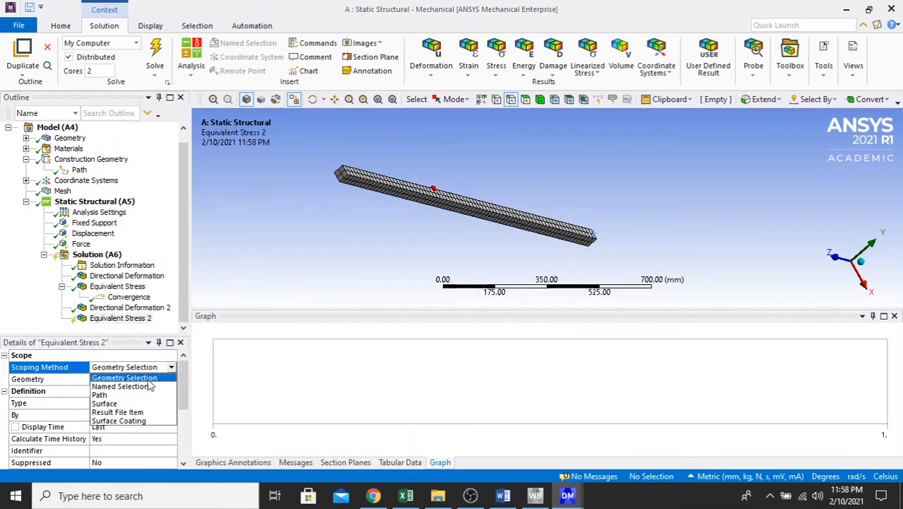
{"action": "left_click", "coordinate": [138, 400]}
{"action": "left_click", "coordinate": [170, 379]}
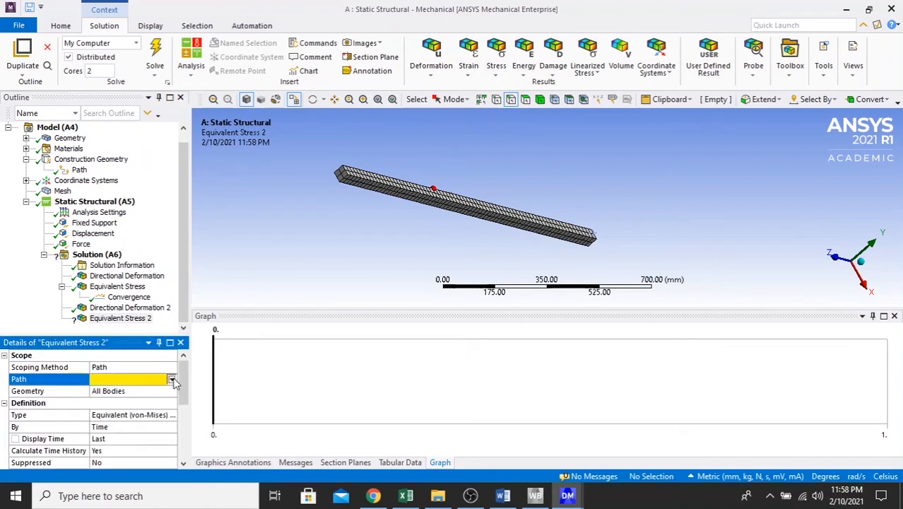
{"action": "left_click", "coordinate": [171, 379]}
{"action": "left_click", "coordinate": [149, 391]}
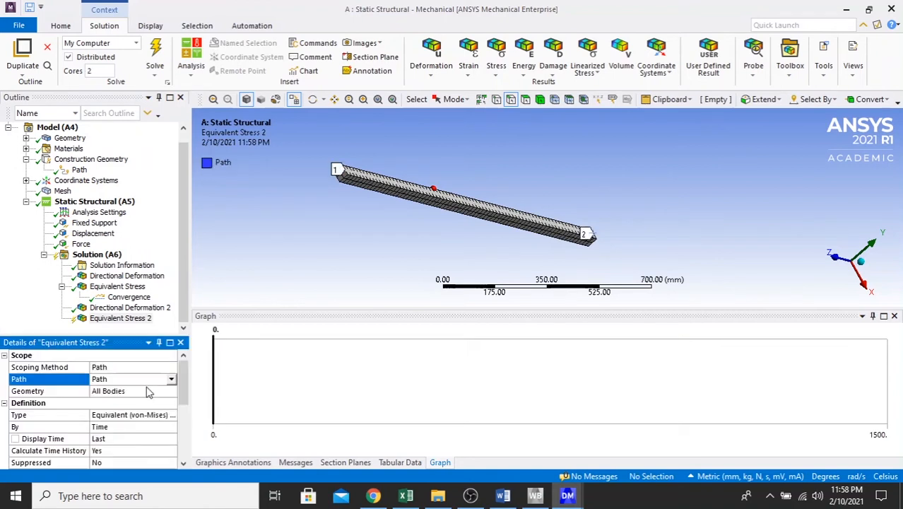
{"action": "right_click", "coordinate": [124, 322]}
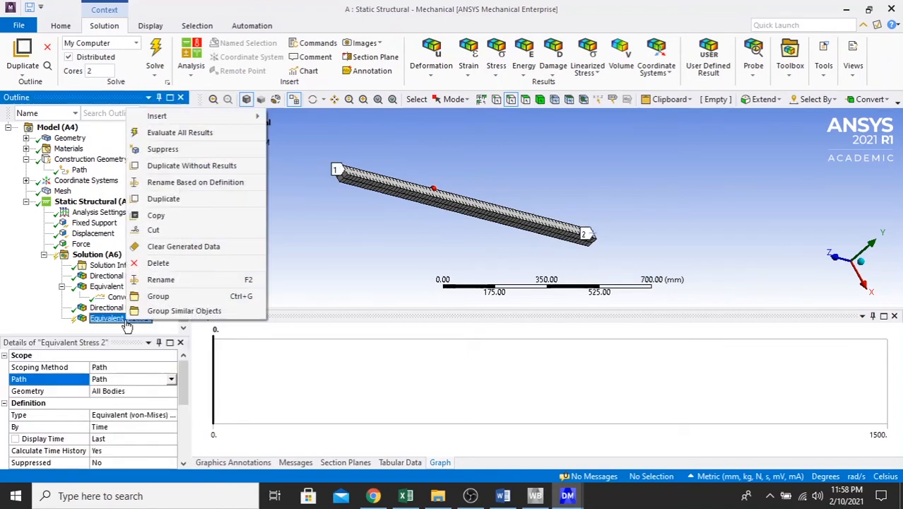
{"action": "left_click", "coordinate": [201, 132]}
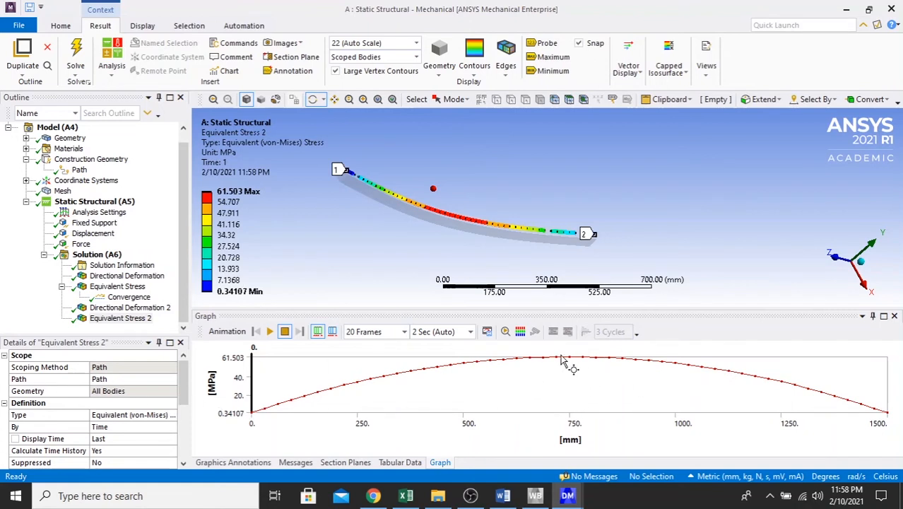
Step: Collapse the original Equivalent Stress branch, insert a Normal stress result under Solution and evaluate it
{"action": "left_click", "coordinate": [62, 287]}
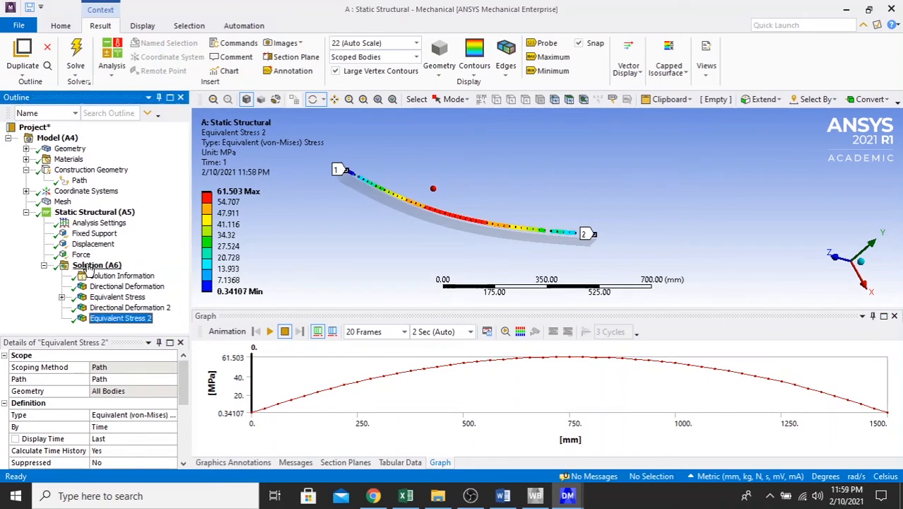
{"action": "left_click", "coordinate": [90, 267]}
{"action": "right_click", "coordinate": [89, 267]}
{"action": "mouse_move", "coordinate": [118, 271]}
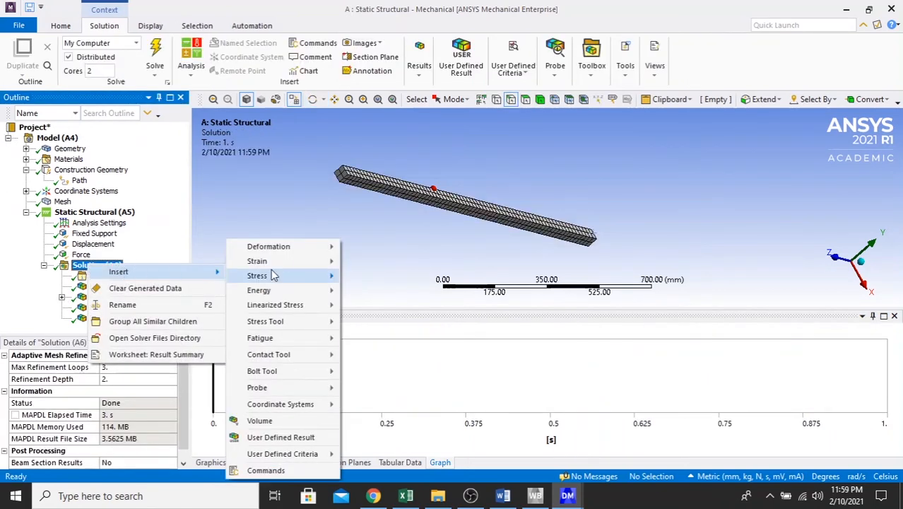
{"action": "mouse_move", "coordinate": [269, 275]}
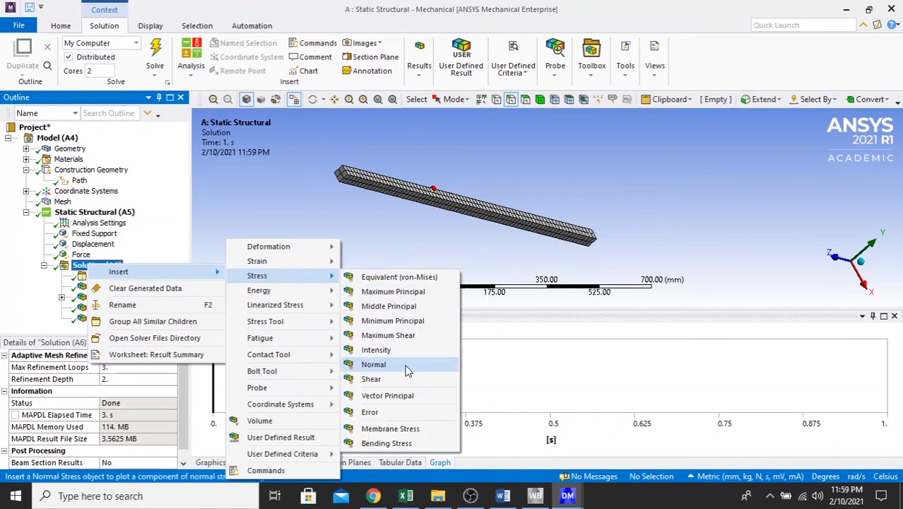
{"action": "left_click", "coordinate": [407, 371]}
{"action": "right_click", "coordinate": [109, 322]}
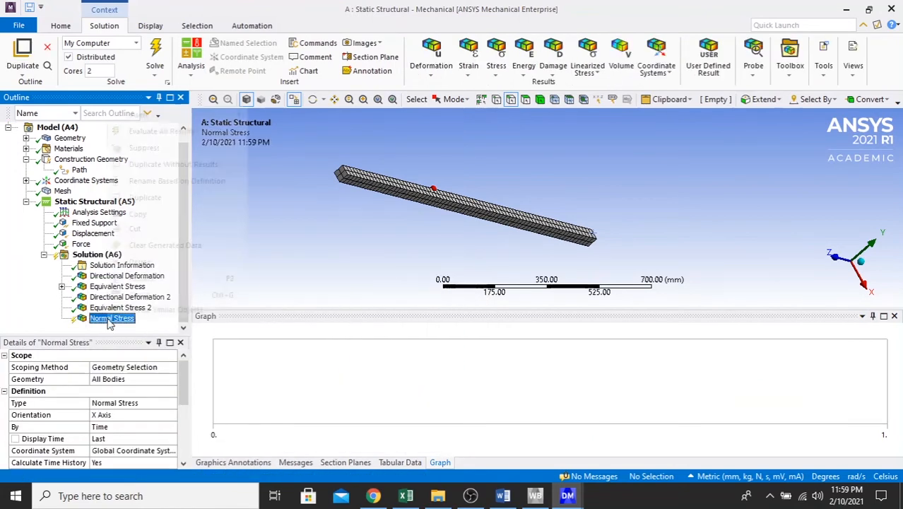
{"action": "left_click", "coordinate": [161, 131]}
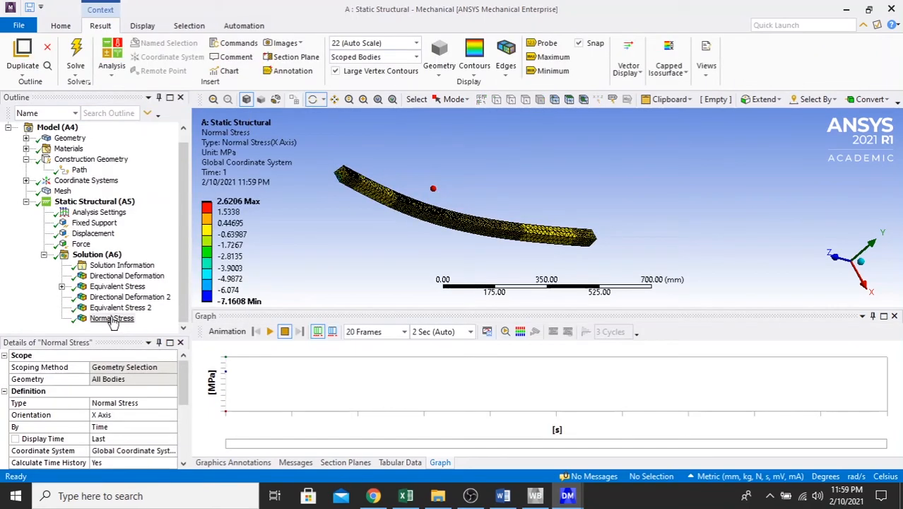
Step: Set the normal stress orientation to Z Axis and re-evaluate the result
{"action": "left_click", "coordinate": [113, 319]}
{"action": "left_click", "coordinate": [111, 417]}
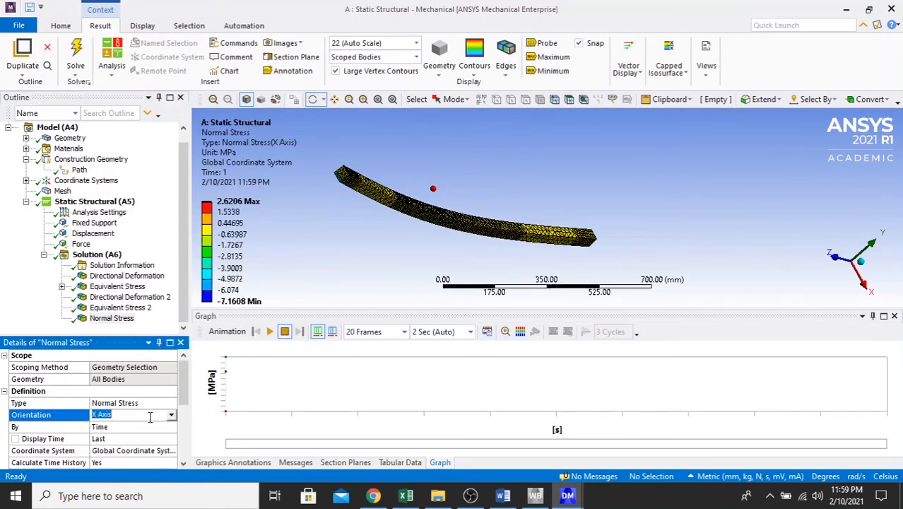
{"action": "left_click", "coordinate": [171, 415]}
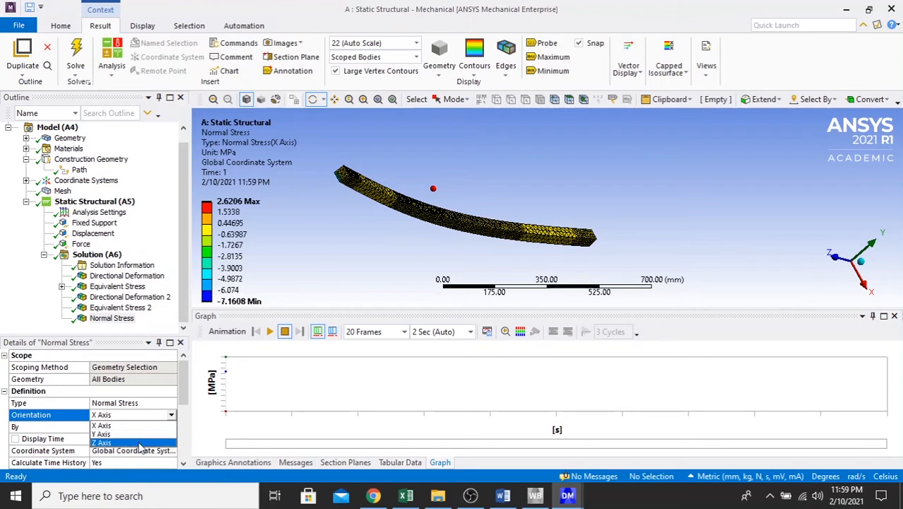
{"action": "left_click", "coordinate": [106, 450]}
{"action": "right_click", "coordinate": [112, 320]}
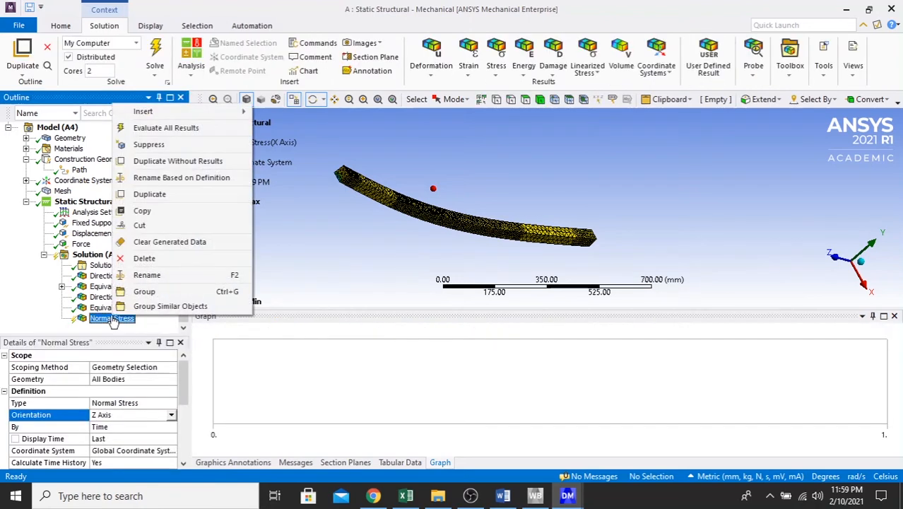
{"action": "left_click", "coordinate": [161, 127]}
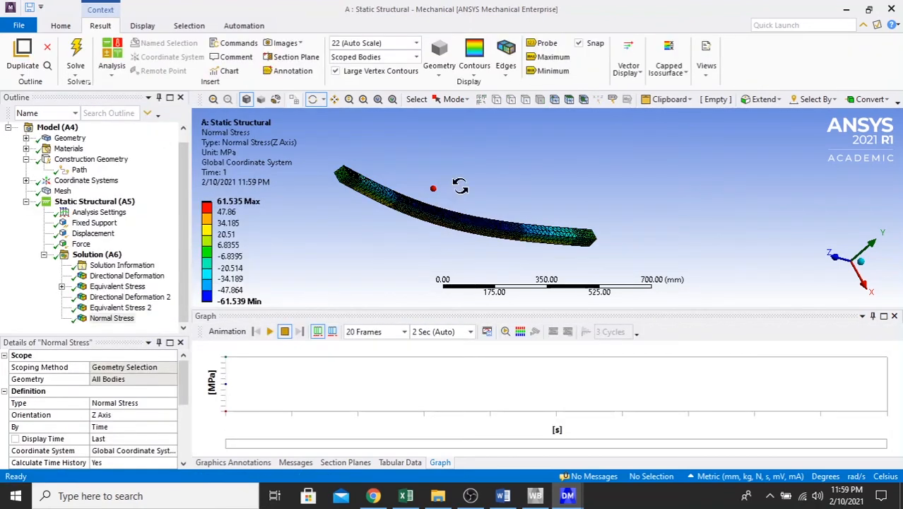
{"action": "mouse_move", "coordinate": [460, 186]}
{"action": "left_mouse_down"}
{"action": "mouse_move", "coordinate": [466, 198]}
{"action": "mouse_move", "coordinate": [455, 205]}
{"action": "mouse_move", "coordinate": [438, 194]}
{"action": "mouse_move", "coordinate": [458, 185]}
{"action": "left_mouse_up"}
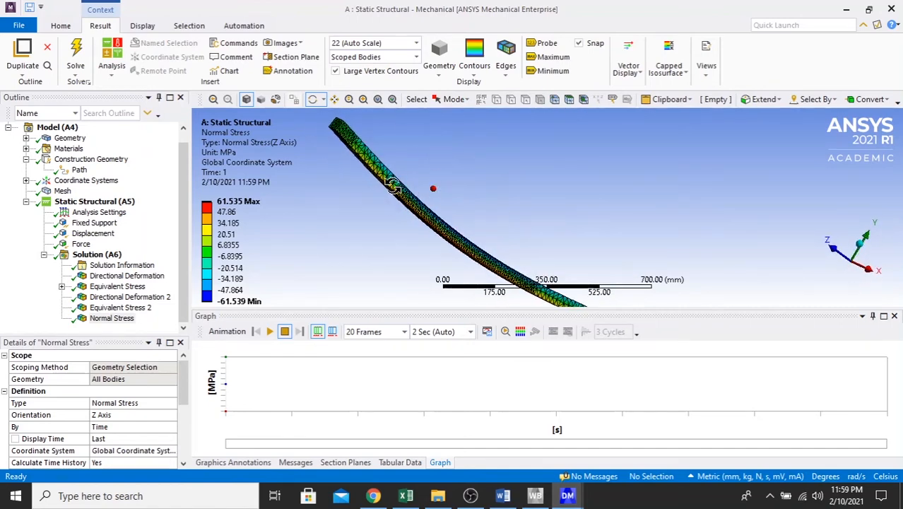
Step: Compare the Z-axis Normal Stress contours with the original Equivalent Stress contours along the deformed beam
{"action": "left_click_drag", "start_coordinate": [393, 185], "coordinate": [423, 210]}
{"action": "left_click_drag", "start_coordinate": [668, 212], "coordinate": [636, 184]}
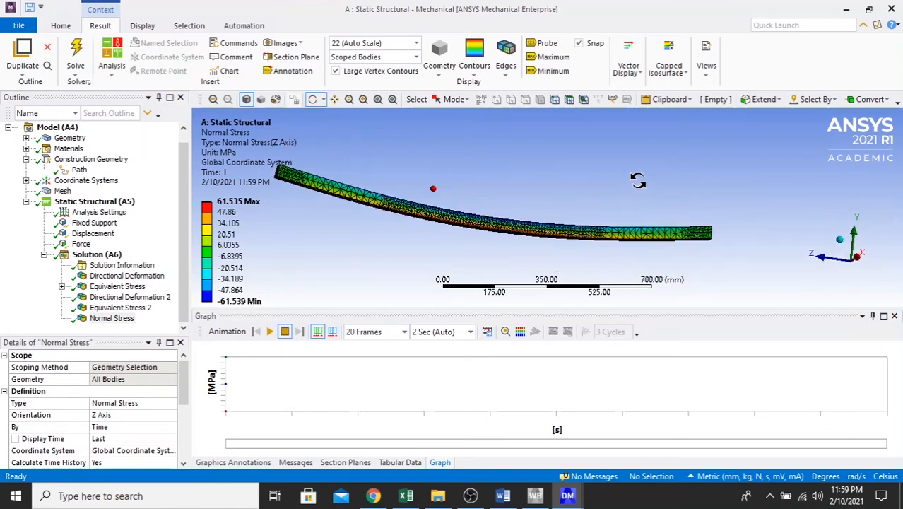
{"action": "left_click", "coordinate": [119, 287]}
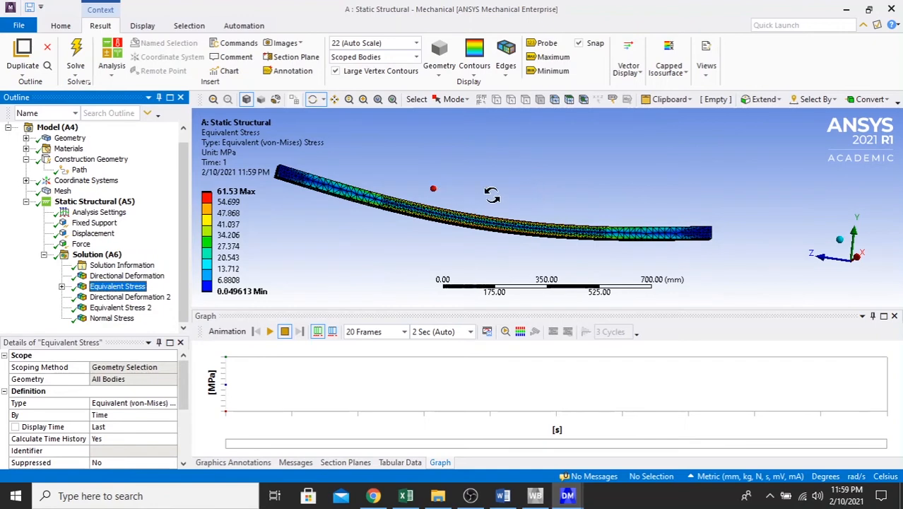
{"action": "scroll", "coordinate": [523, 199], "scroll_direction": "up", "scroll_amount": 3}
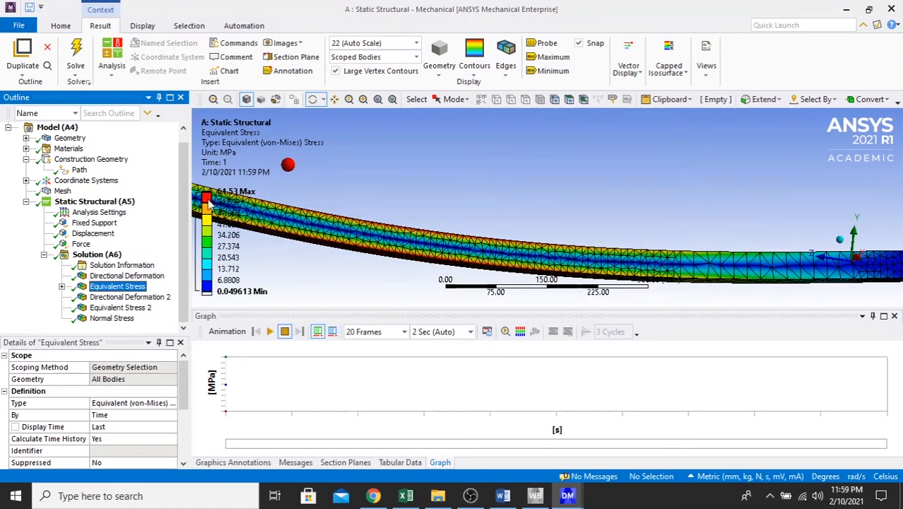
{"action": "scroll", "coordinate": [484, 217], "scroll_direction": "down", "scroll_amount": 2}
{"action": "scroll", "coordinate": [452, 201], "scroll_direction": "up", "scroll_amount": 1}
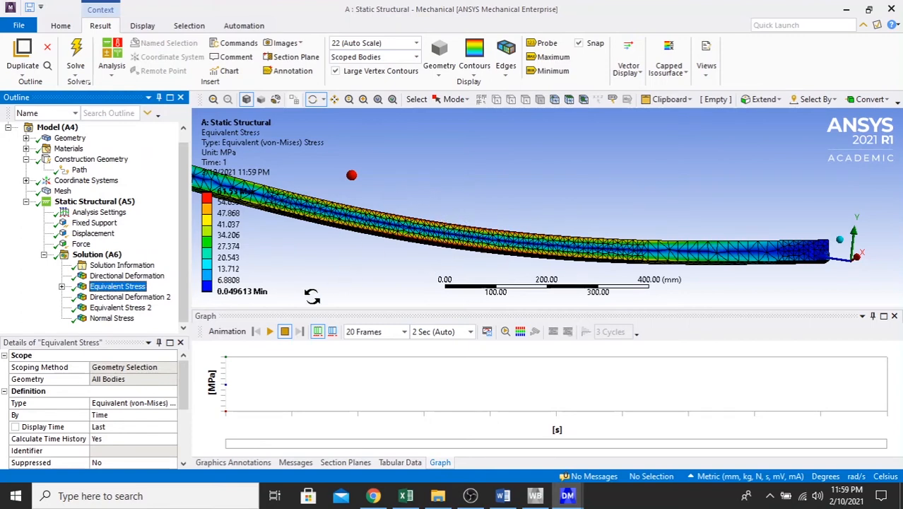
{"action": "left_click", "coordinate": [113, 318]}
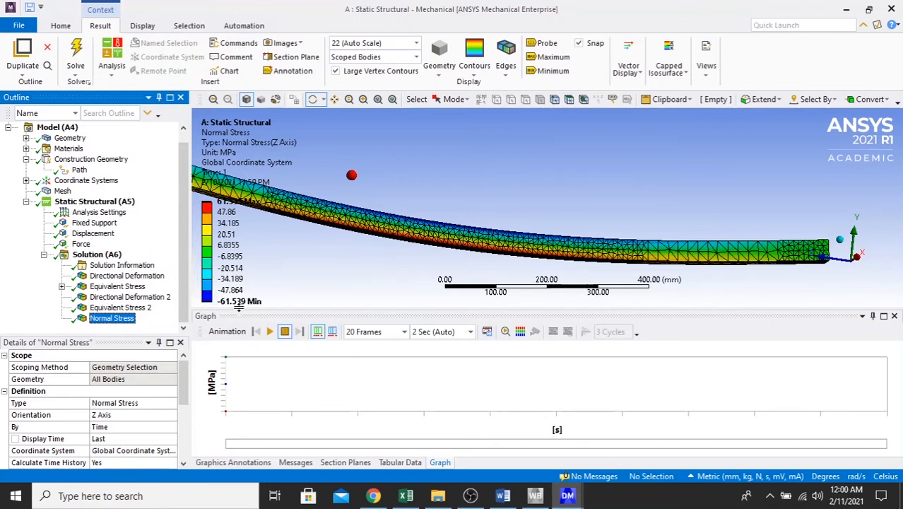
{"action": "left_click_drag", "start_coordinate": [345, 196], "coordinate": [395, 194]}
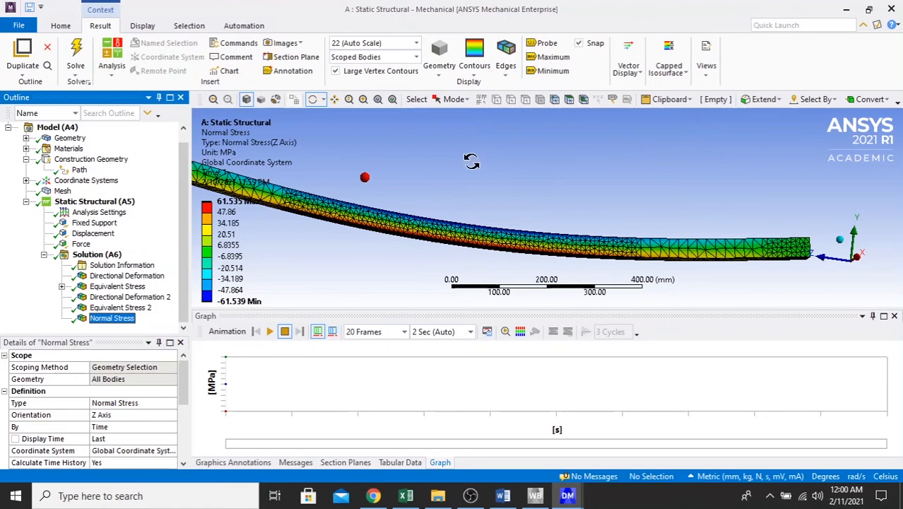
{"action": "left_click", "coordinate": [205, 216]}
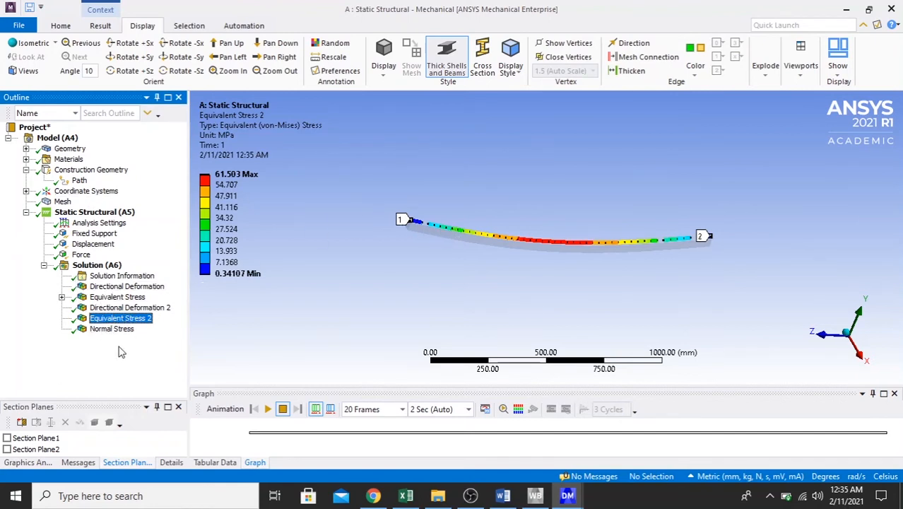
{"action": "left_click", "coordinate": [115, 297]}
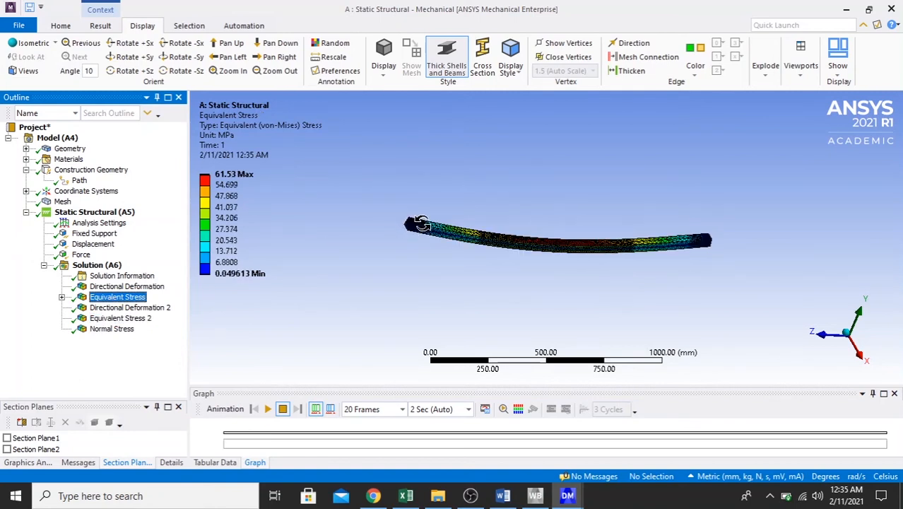
Step: Duplicate the existing Path under Construction Geometry and set the copy's start Y coordinate to 0 mm
{"action": "right_click", "coordinate": [80, 183]}
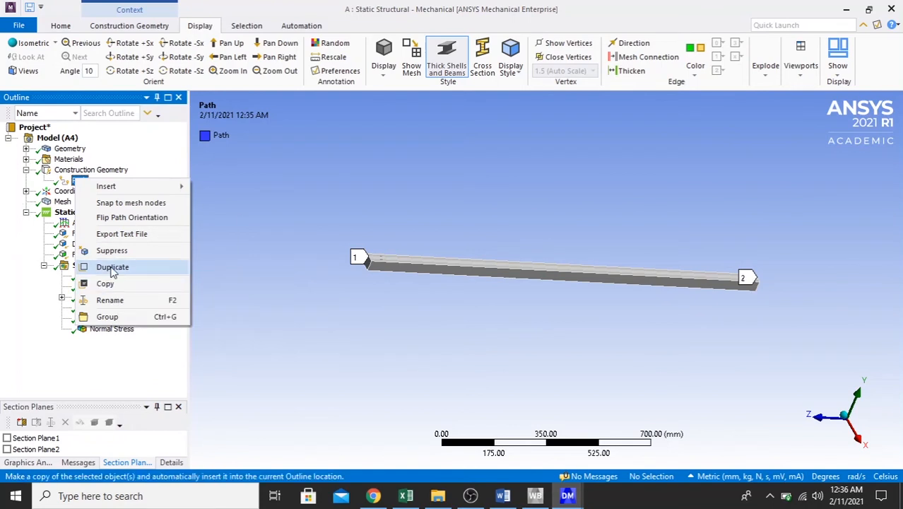
{"action": "left_click", "coordinate": [113, 267]}
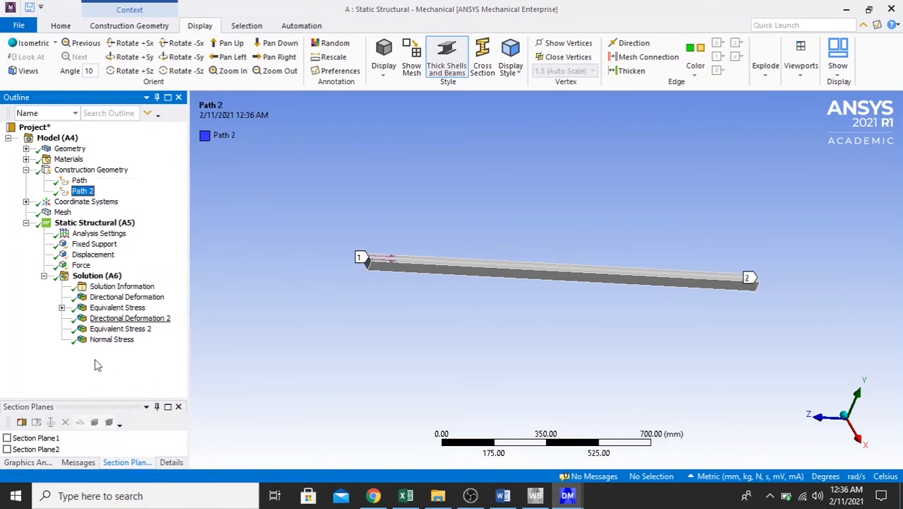
{"action": "left_click", "coordinate": [171, 462]}
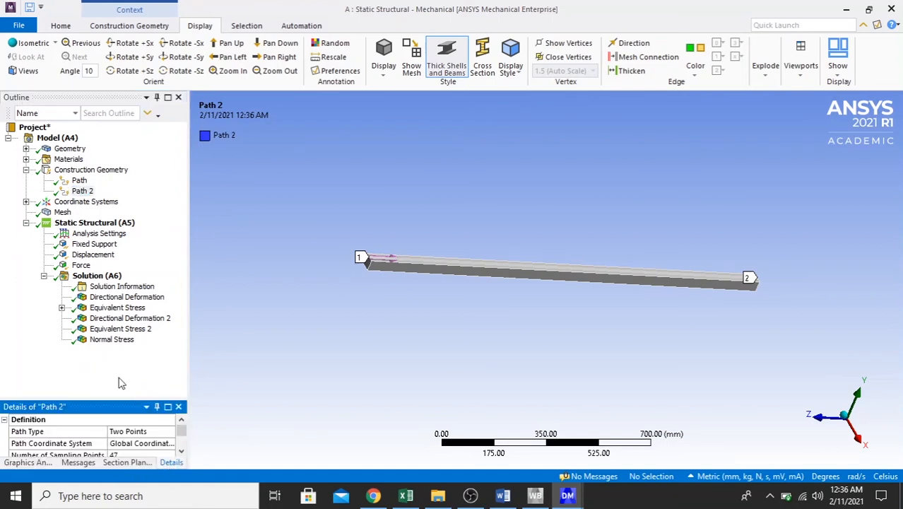
{"action": "left_click_drag", "start_coordinate": [95, 399], "coordinate": [103, 352]}
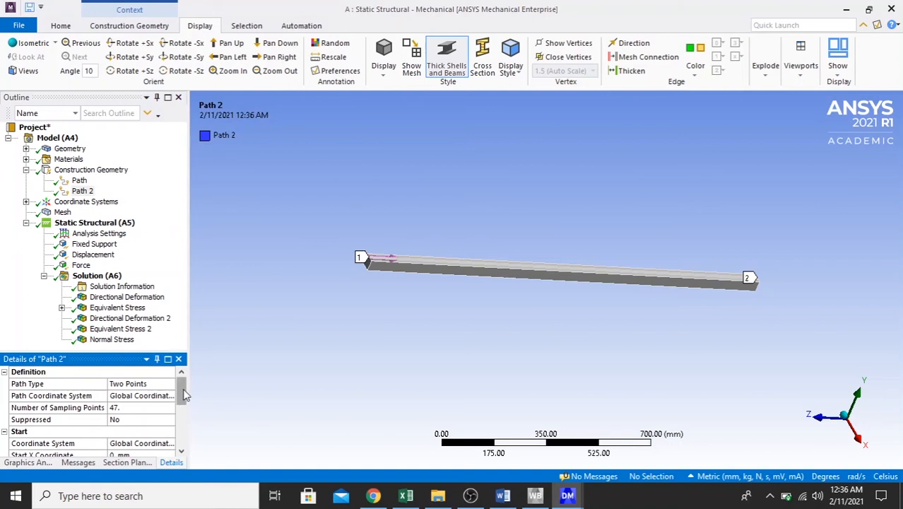
{"action": "scroll", "coordinate": [169, 396], "scroll_direction": "down", "scroll_amount": 2}
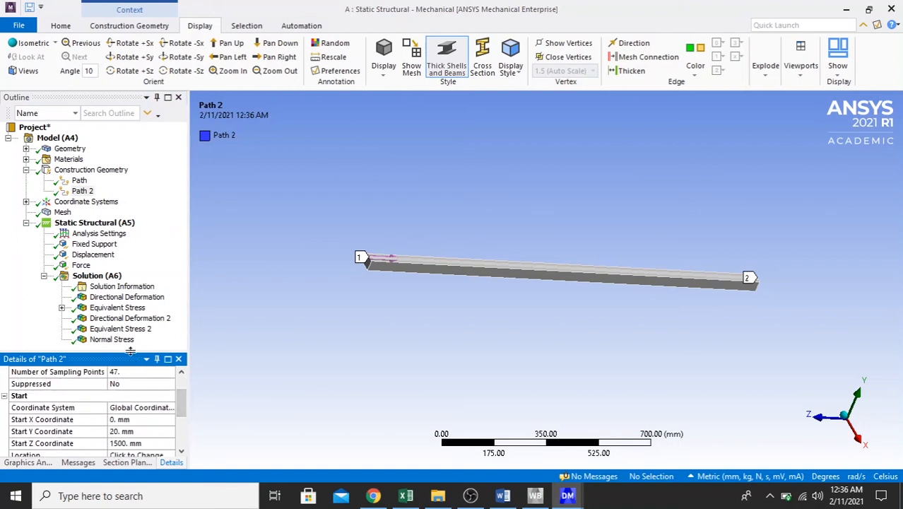
{"action": "left_click_drag", "start_coordinate": [130, 351], "coordinate": [130, 312]}
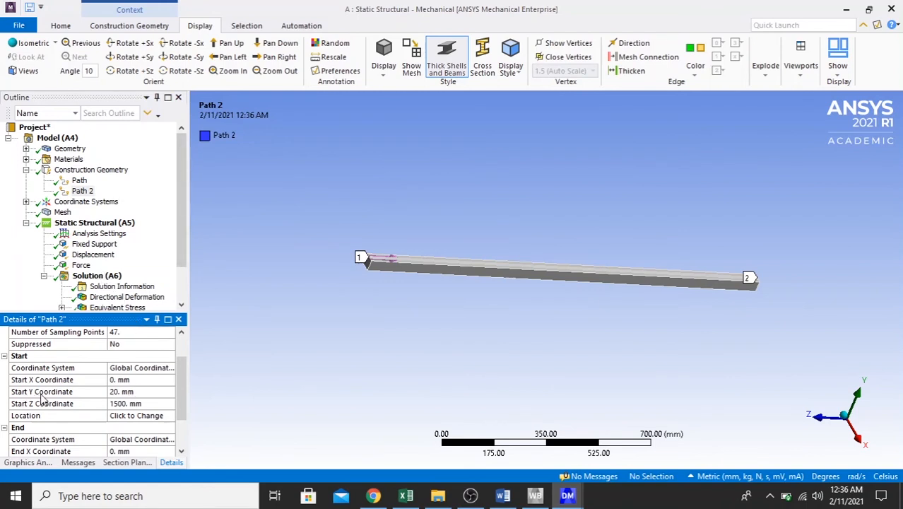
{"action": "left_click", "coordinate": [144, 391]}
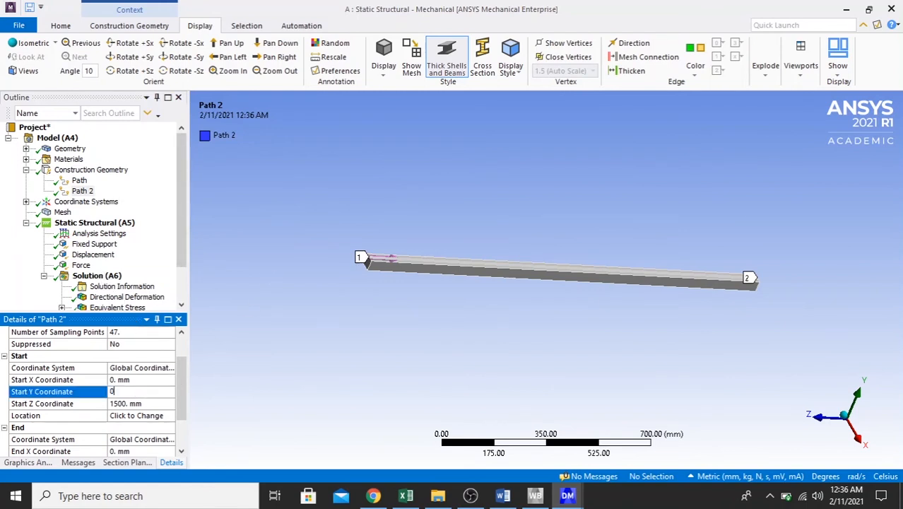
{"action": "key", "text": "Return"}
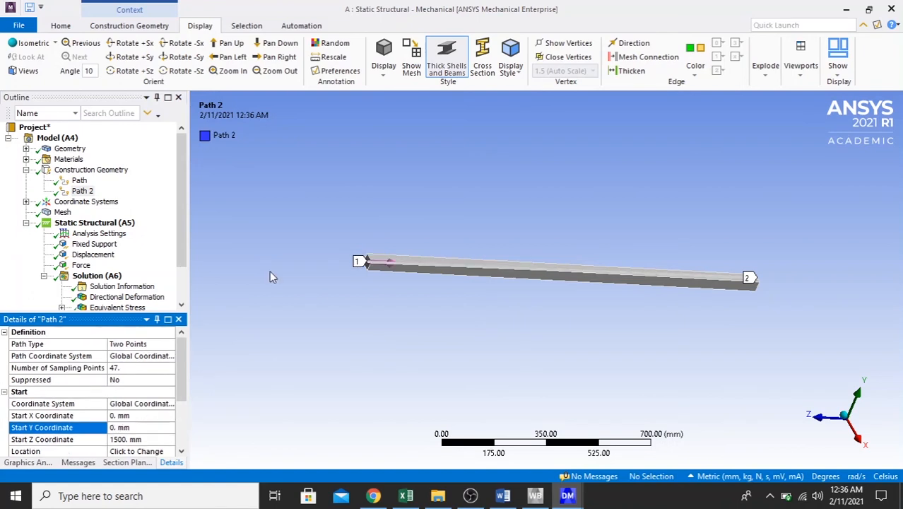
Step: Set the end Y coordinate of Path 2 to 0 mm
{"action": "scroll", "coordinate": [183, 376], "scroll_direction": "down", "scroll_amount": 3}
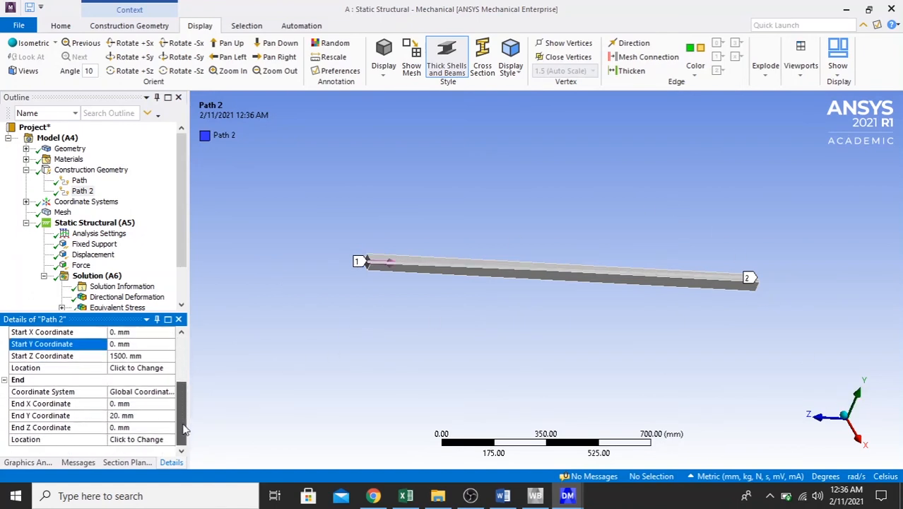
{"action": "left_click", "coordinate": [144, 439]}
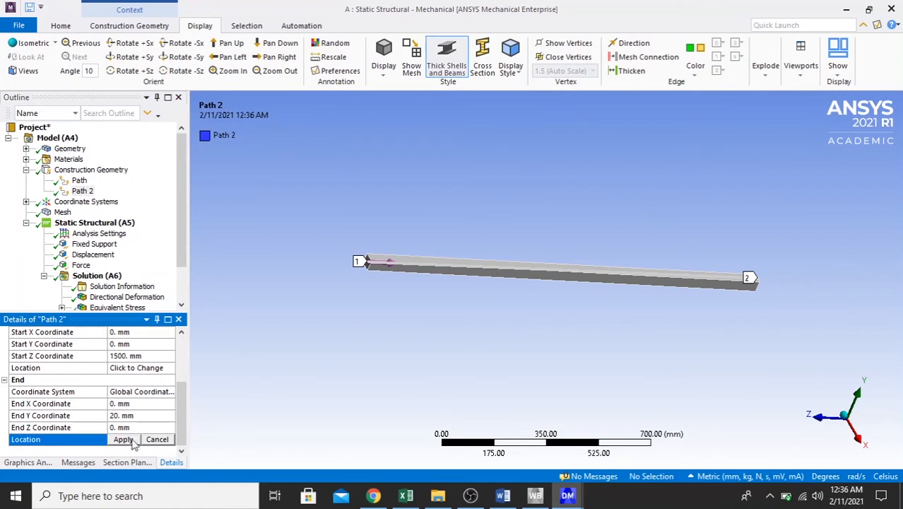
{"action": "left_click", "coordinate": [127, 427]}
{"action": "left_click", "coordinate": [129, 415]}
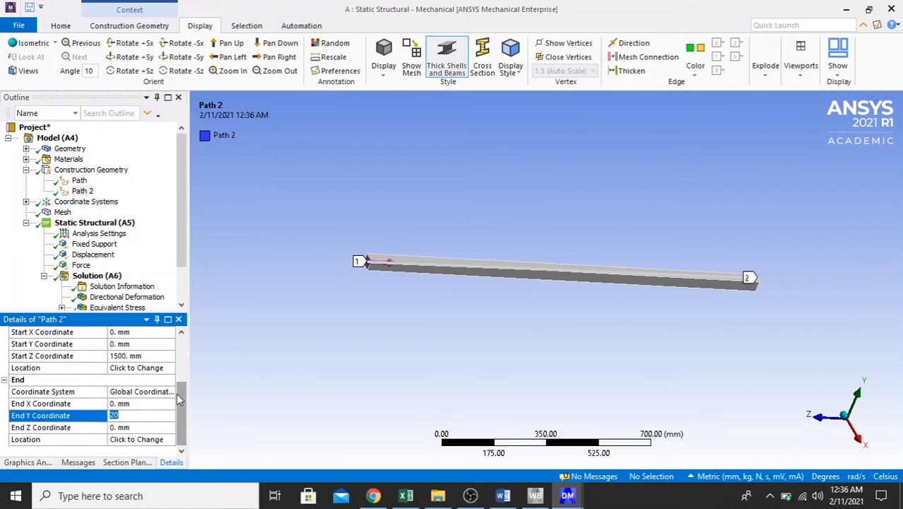
{"action": "type", "text": "0"}
{"action": "key", "text": "Return"}
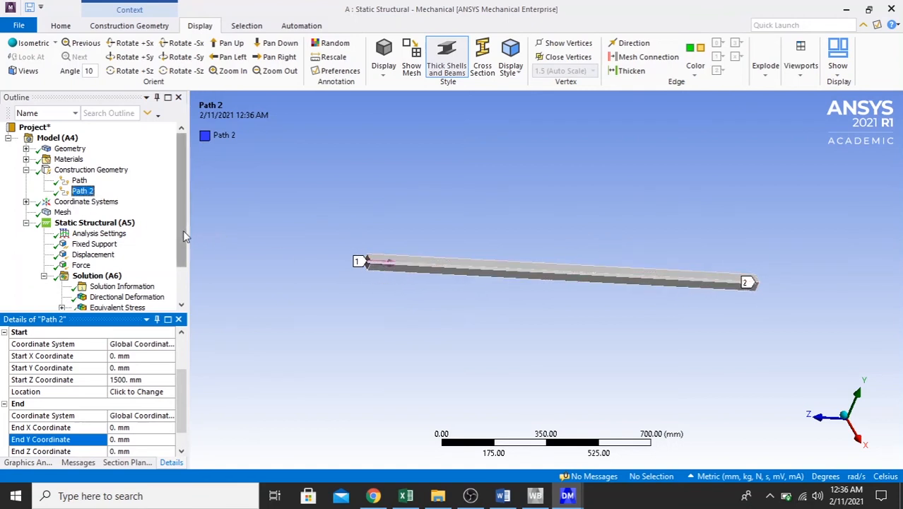
Step: Duplicate the original Equivalent Stress under Solution without its results
{"action": "scroll", "coordinate": [183, 230], "scroll_direction": "down", "scroll_amount": 2}
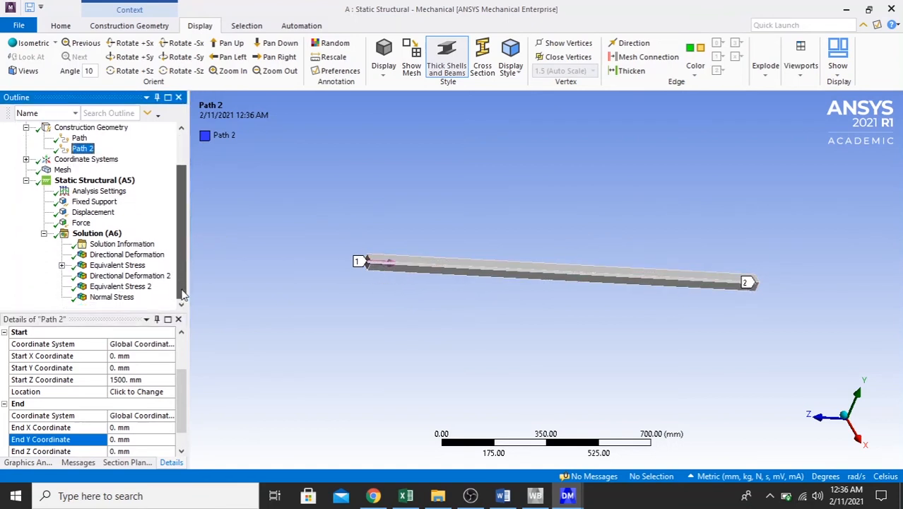
{"action": "left_click", "coordinate": [132, 266]}
{"action": "right_click", "coordinate": [132, 266]}
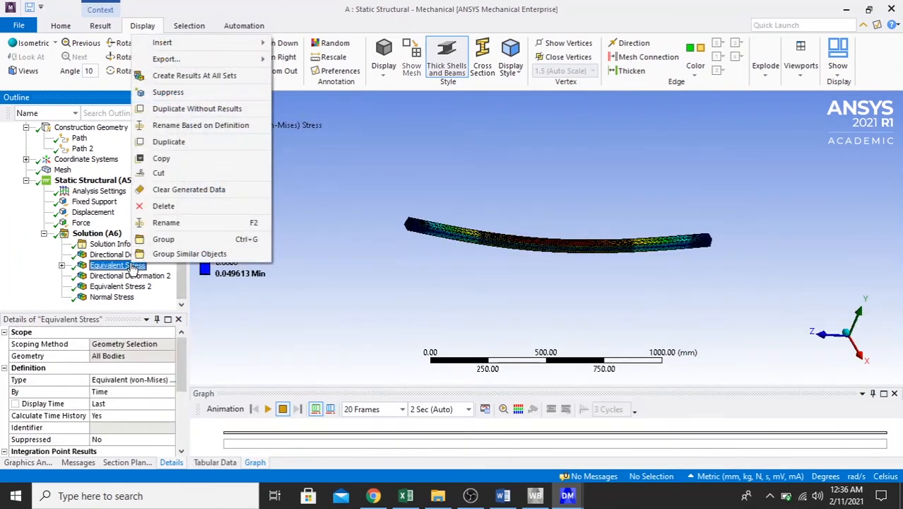
{"action": "left_click", "coordinate": [173, 109]}
Step: Delete the Convergence object copied under Equivalent Stress 3
{"action": "left_click", "coordinate": [62, 296]}
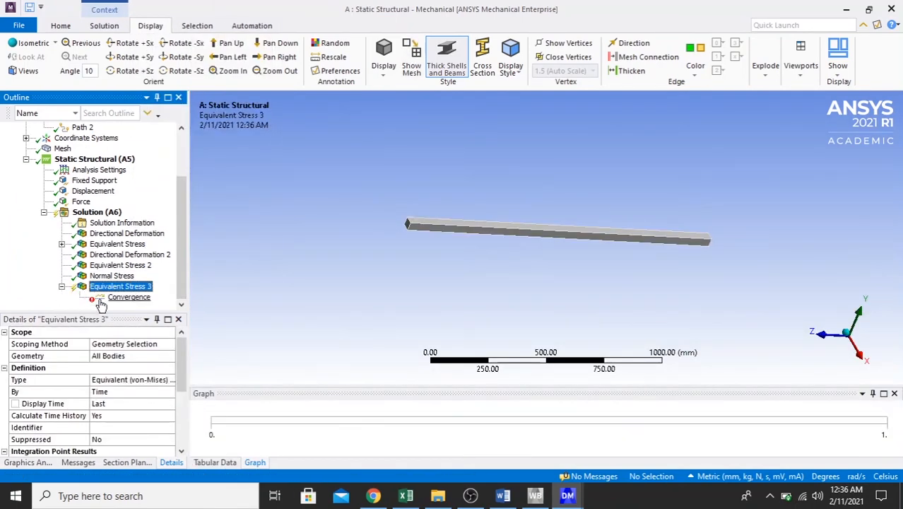
{"action": "left_click", "coordinate": [116, 297]}
{"action": "right_click", "coordinate": [118, 299]}
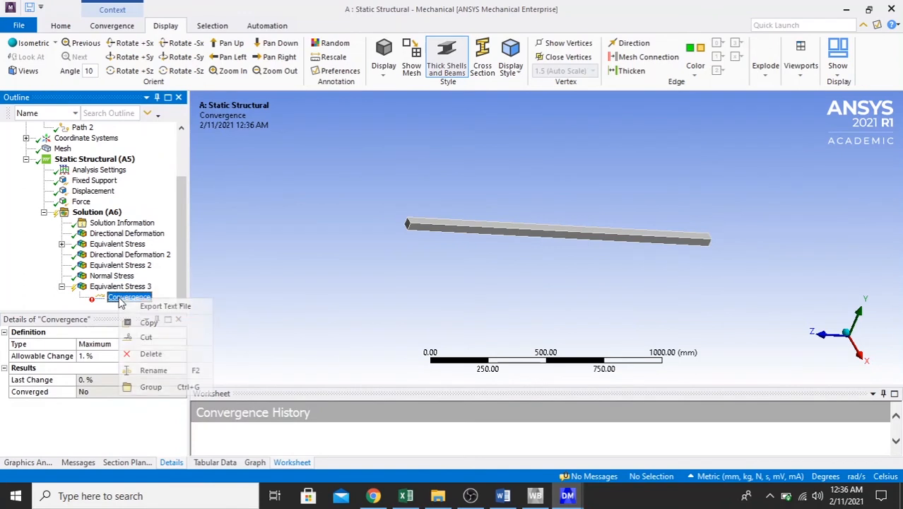
{"action": "left_click", "coordinate": [150, 354]}
{"action": "left_click", "coordinate": [445, 298]}
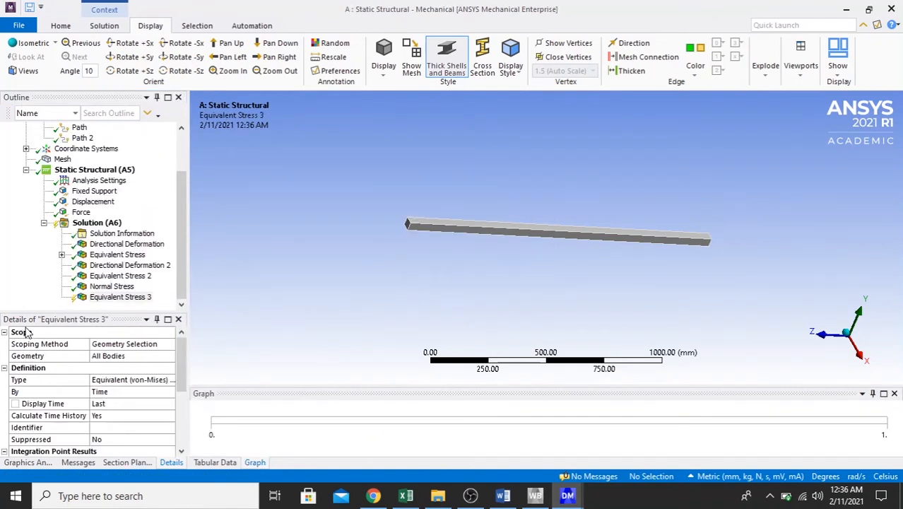
Step: Set the scoping method of Equivalent Stress 3 to Path and choose Path 2
{"action": "left_click", "coordinate": [143, 346]}
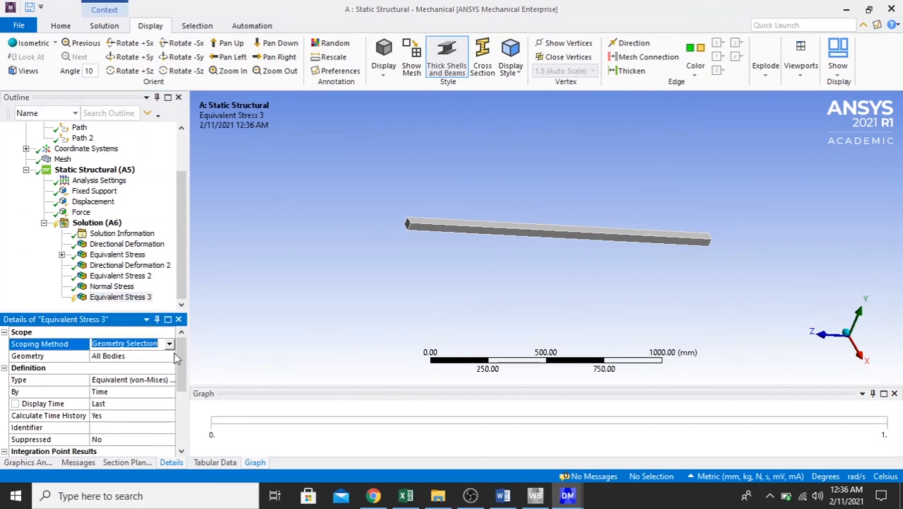
{"action": "left_click", "coordinate": [170, 344]}
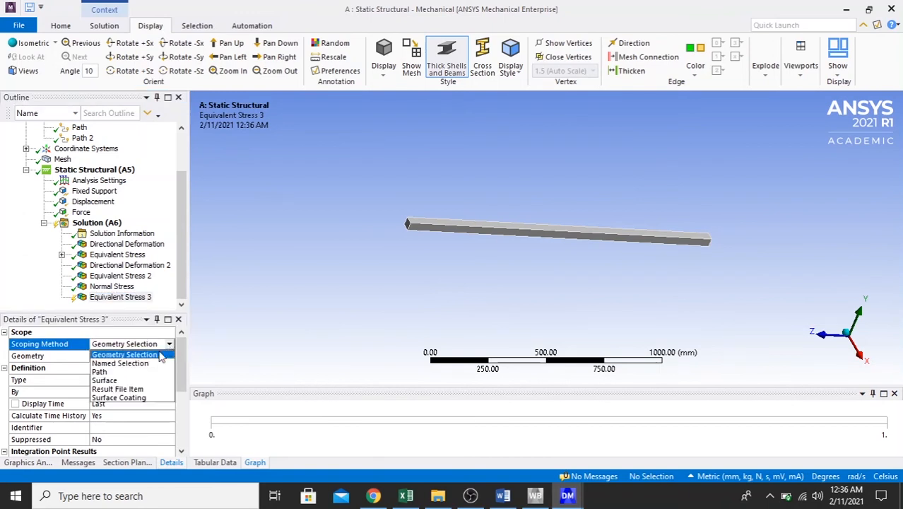
{"action": "left_click", "coordinate": [99, 371]}
{"action": "left_click", "coordinate": [113, 355]}
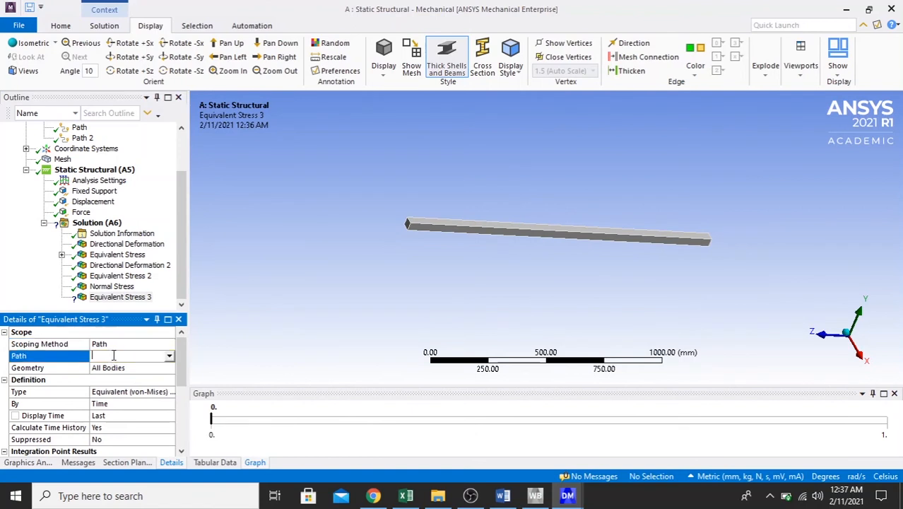
{"action": "left_click", "coordinate": [170, 357]}
{"action": "left_click", "coordinate": [144, 375]}
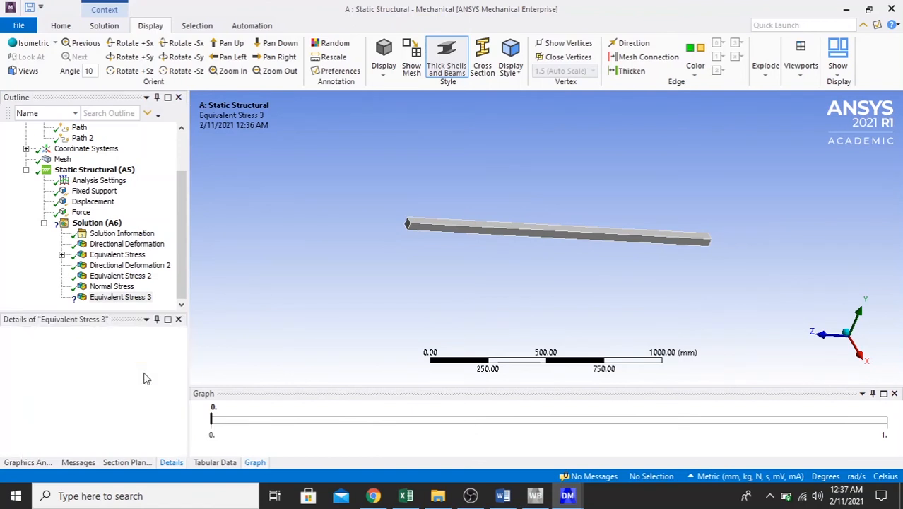
Step: Evaluate all results for Equivalent Stress 3 and enlarge the graph area
{"action": "left_click", "coordinate": [120, 297]}
{"action": "right_click", "coordinate": [120, 296]}
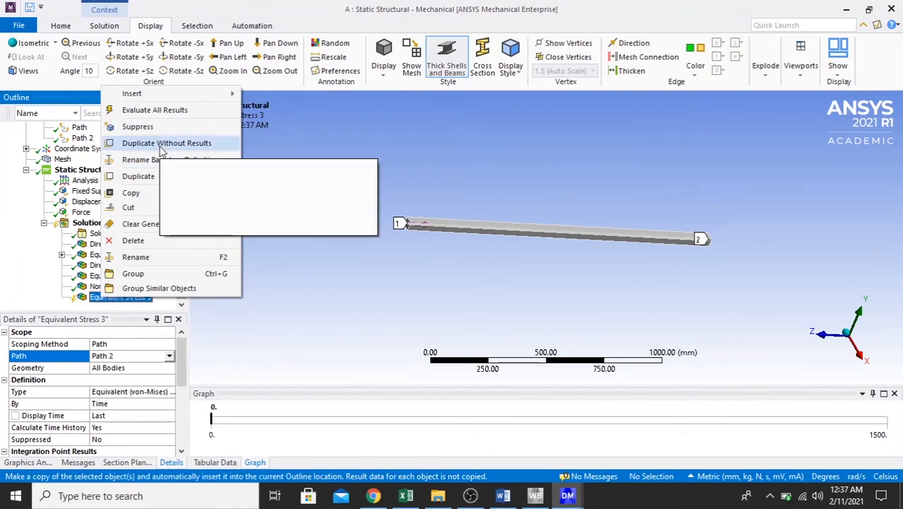
{"action": "left_click", "coordinate": [148, 111]}
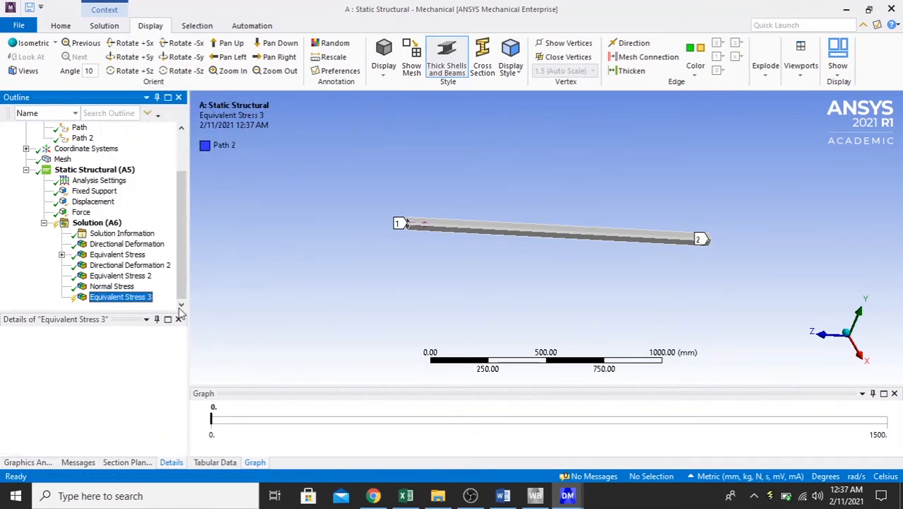
{"action": "left_click_drag", "start_coordinate": [363, 388], "coordinate": [369, 308]}
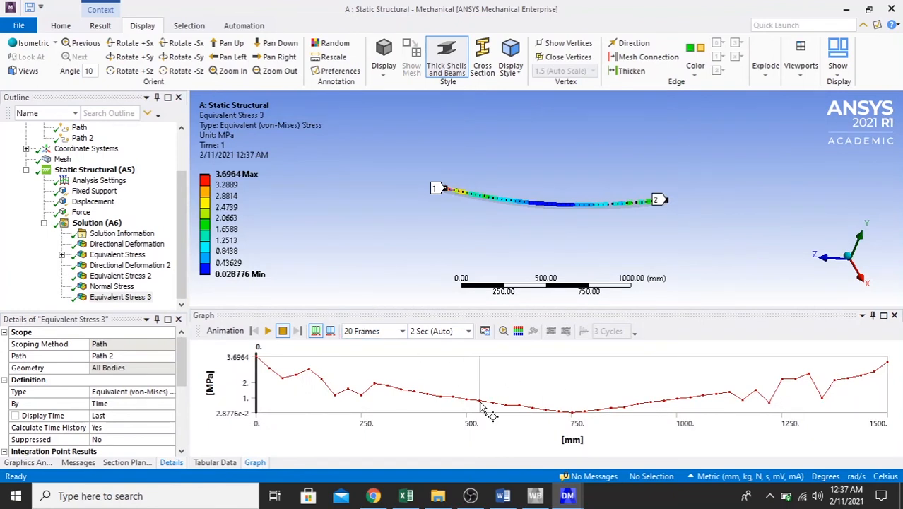
Step: Review the tabular data, graph and path contour of the equivalent stress along Path 2
{"action": "left_click", "coordinate": [221, 465]}
{"action": "left_click_drag", "start_coordinate": [327, 315], "coordinate": [551, 316]}
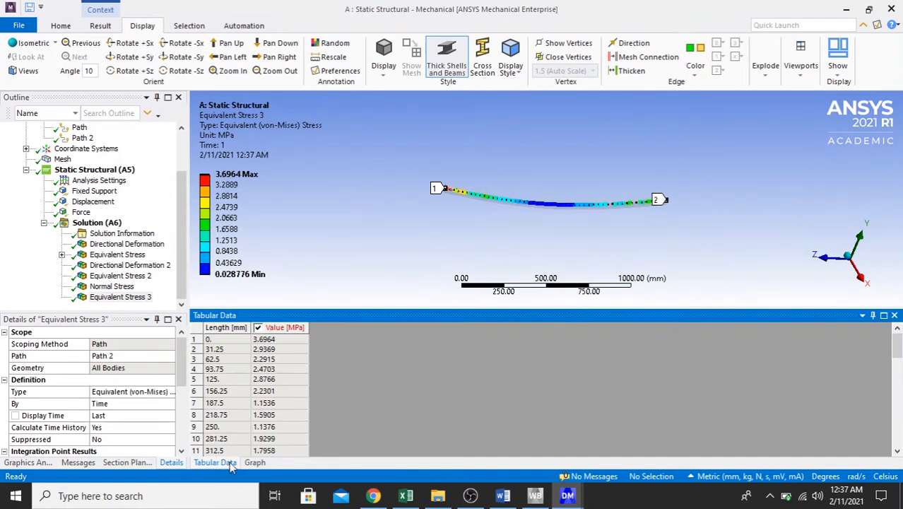
{"action": "left_click", "coordinate": [254, 462]}
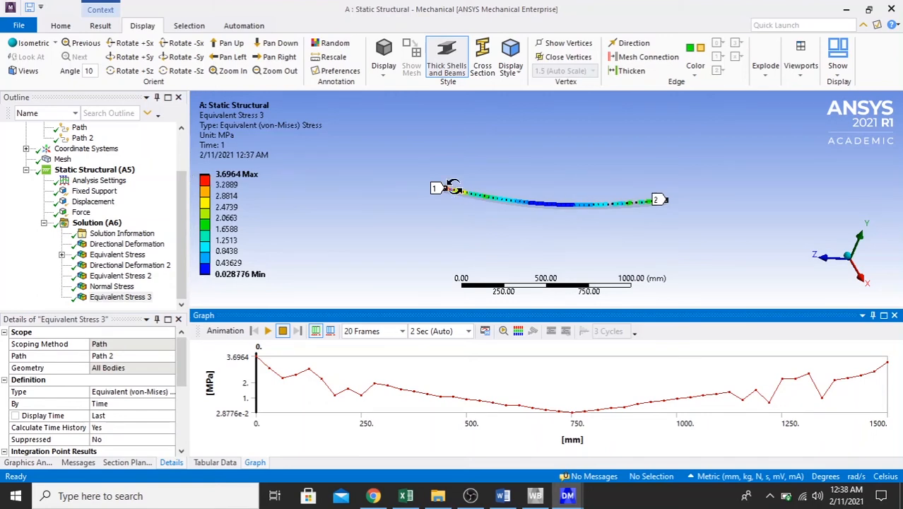
{"action": "scroll", "coordinate": [421, 186], "scroll_direction": "up", "scroll_amount": 3}
{"action": "scroll", "coordinate": [295, 177], "scroll_direction": "up", "scroll_amount": 2}
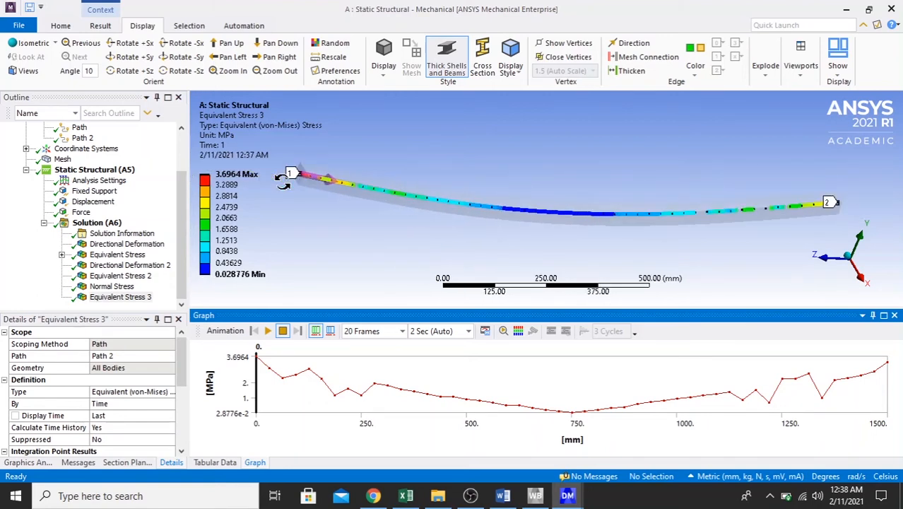
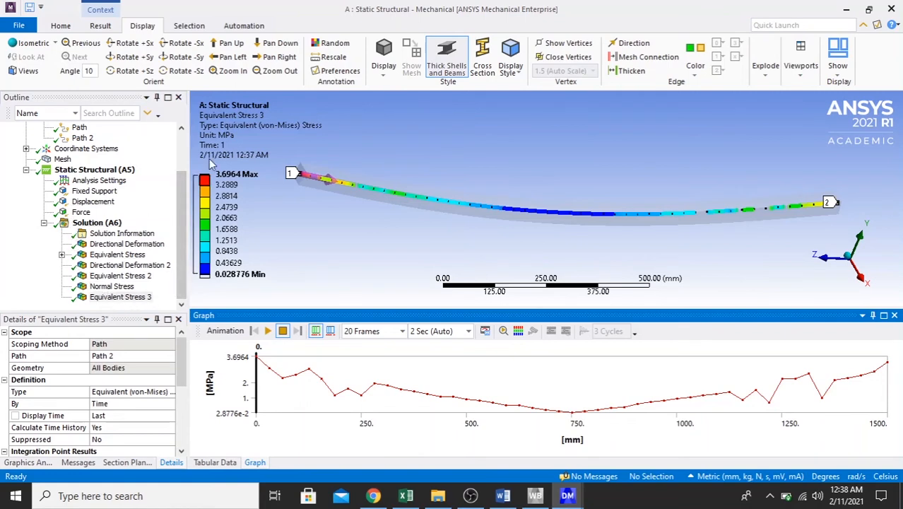
Step: Insert a chart of the Equivalent Stress 3 path result
{"action": "left_click", "coordinate": [60, 26]}
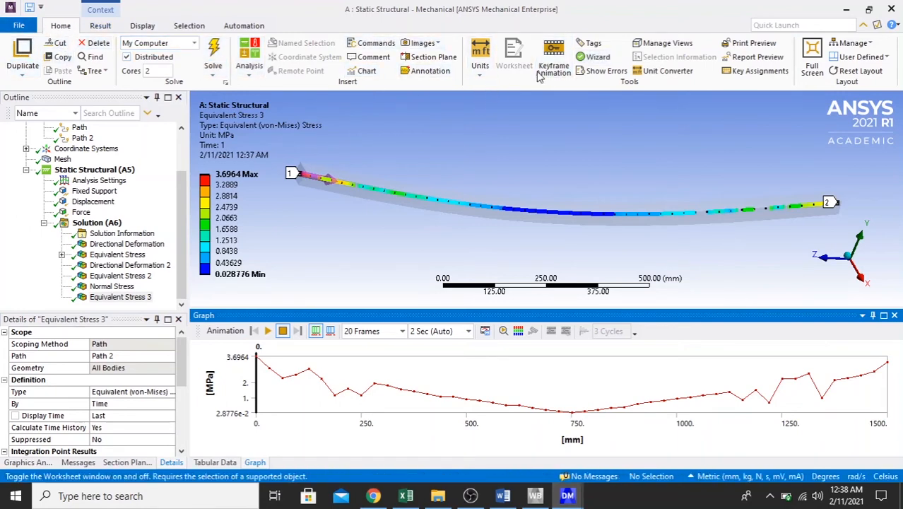
{"action": "left_click", "coordinate": [365, 72]}
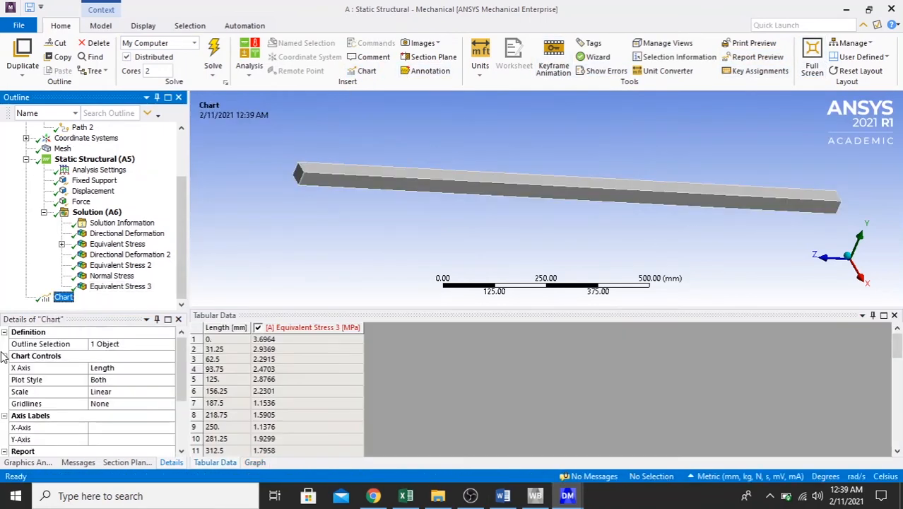
Step: Insert a figure under Static Structural (A5) that shows the whole beam with its supports and force
{"action": "left_click_drag", "start_coordinate": [181, 221], "coordinate": [191, 173]}
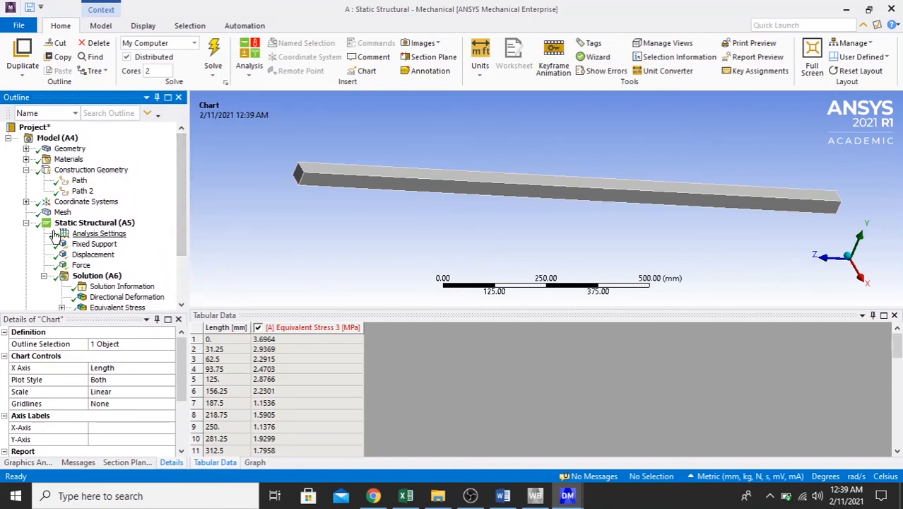
{"action": "left_click", "coordinate": [89, 225]}
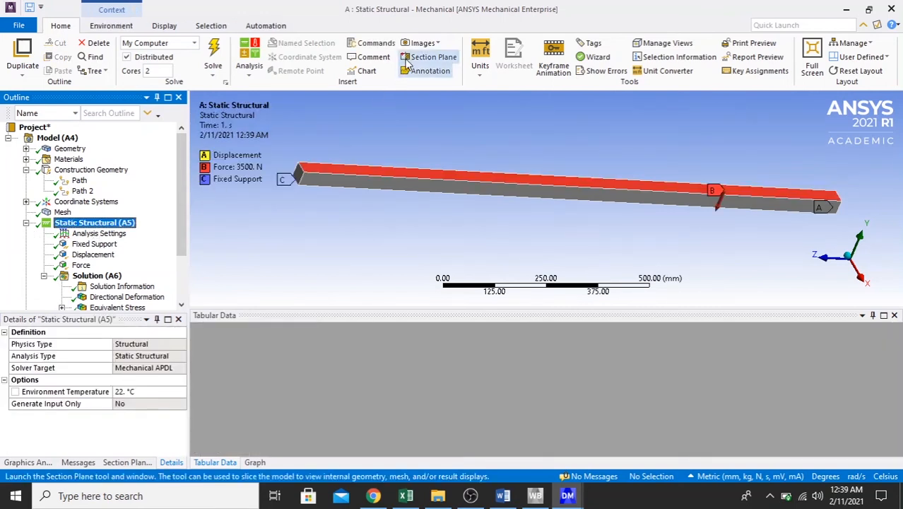
{"action": "left_click", "coordinate": [422, 43]}
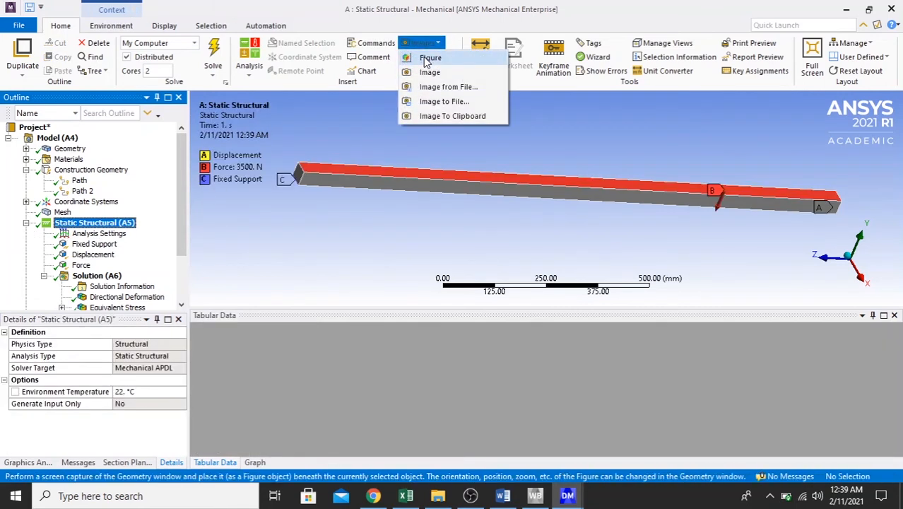
{"action": "left_click", "coordinate": [427, 58]}
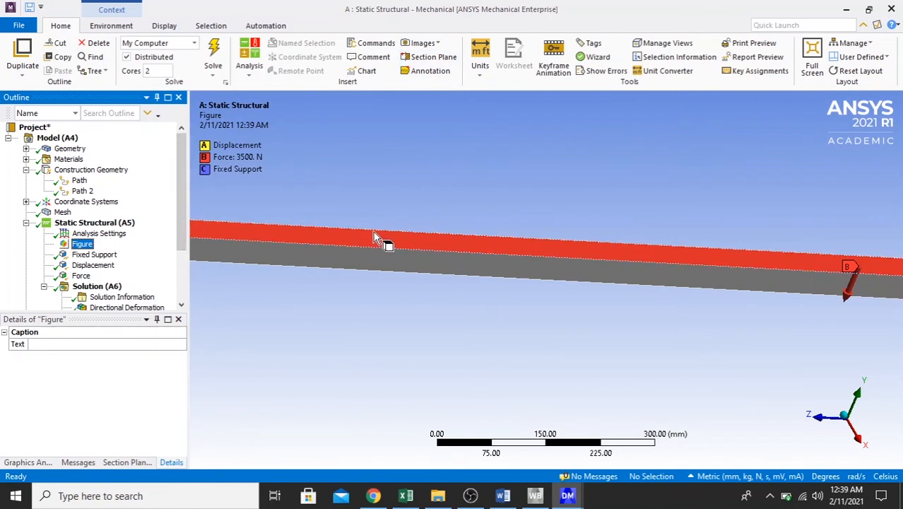
{"action": "scroll", "coordinate": [375, 235], "scroll_direction": "down", "scroll_amount": 3}
{"action": "scroll", "coordinate": [377, 234], "scroll_direction": "down", "scroll_amount": 1}
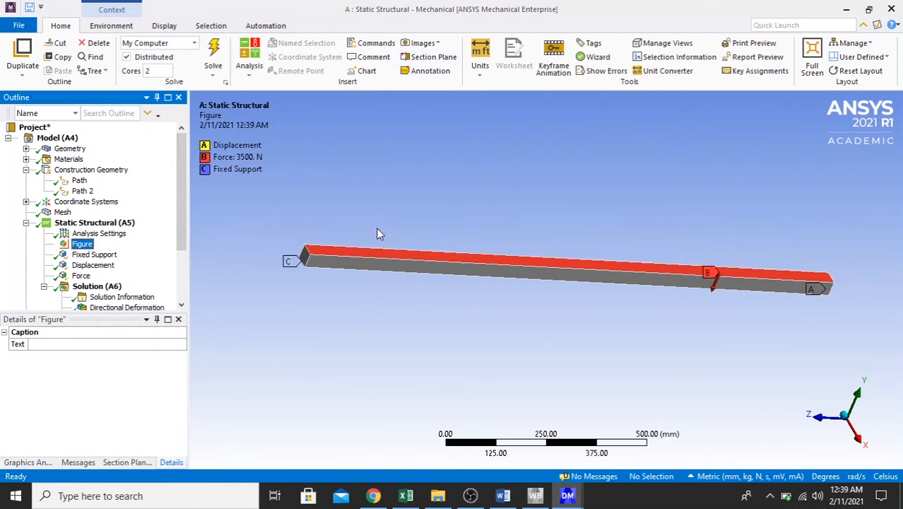
{"action": "scroll", "coordinate": [422, 208], "scroll_direction": "down", "scroll_amount": 1}
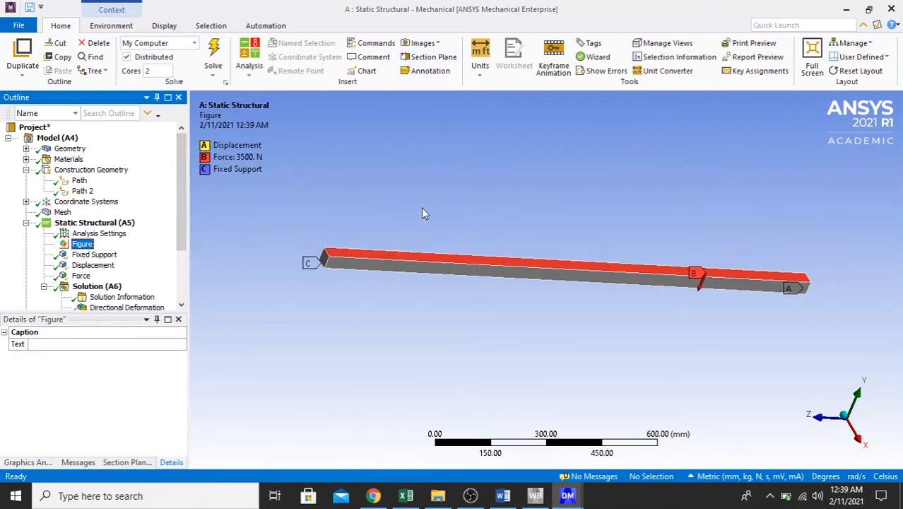
{"action": "scroll", "coordinate": [423, 207], "scroll_direction": "down", "scroll_amount": 1}
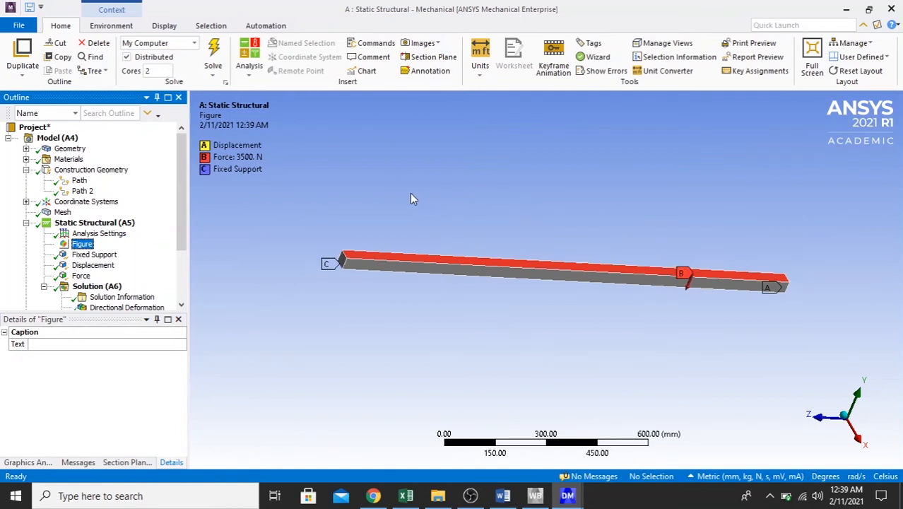
Step: Insert a figure of the deformed beam under the first Directional Deformation result
{"action": "scroll", "coordinate": [176, 239], "scroll_direction": "down", "scroll_amount": 3}
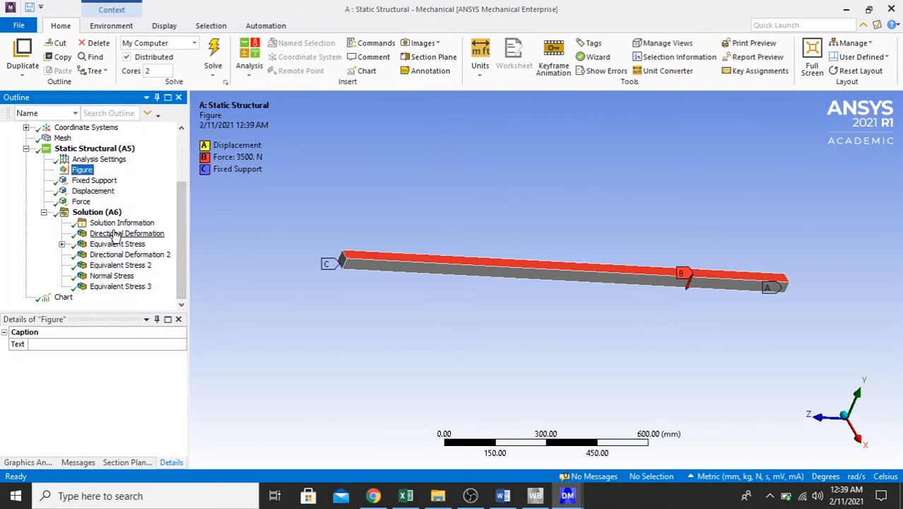
{"action": "left_click", "coordinate": [108, 233]}
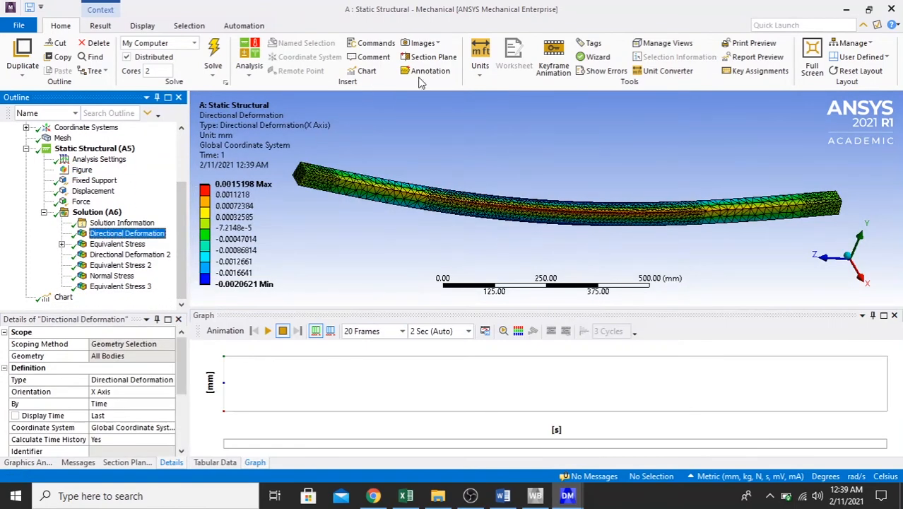
{"action": "left_click", "coordinate": [421, 43]}
{"action": "left_click", "coordinate": [426, 58]}
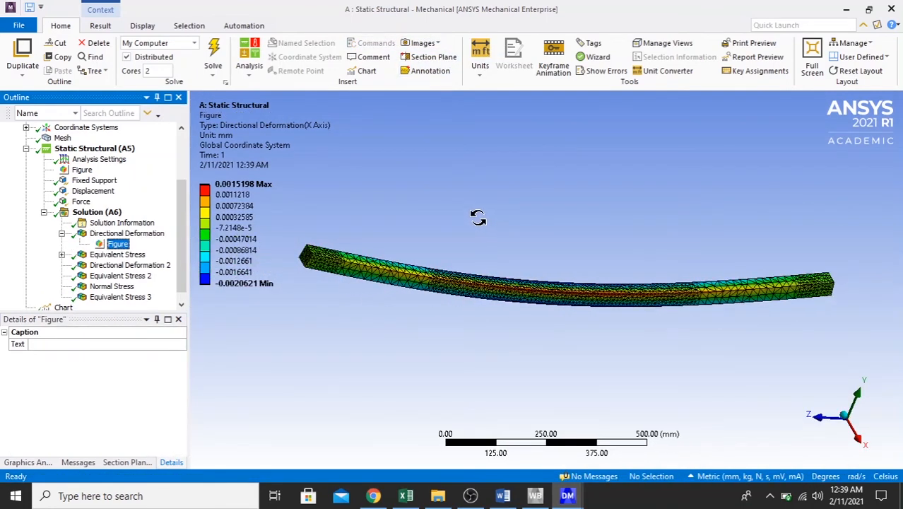
Step: Insert a figure of the von-Mises contour under the first Equivalent Stress result
{"action": "left_click", "coordinate": [98, 255]}
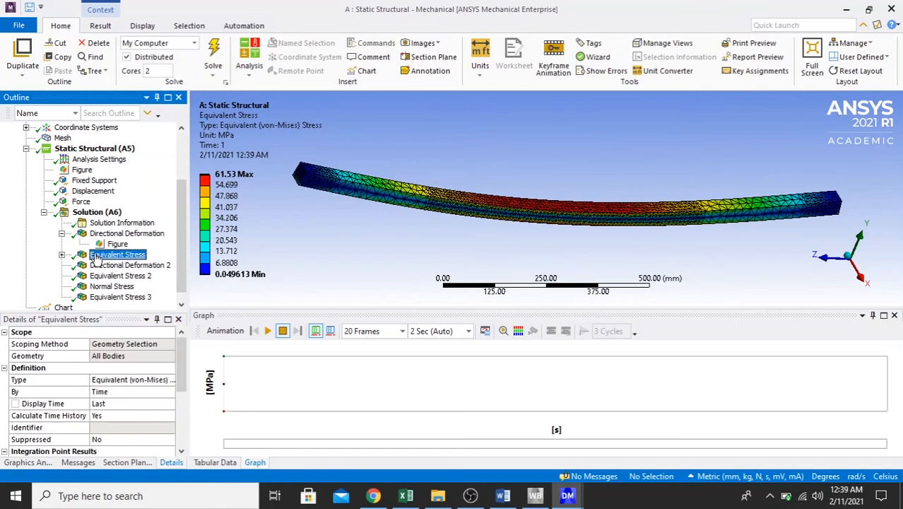
{"action": "left_click", "coordinate": [421, 44]}
{"action": "left_click", "coordinate": [427, 58]}
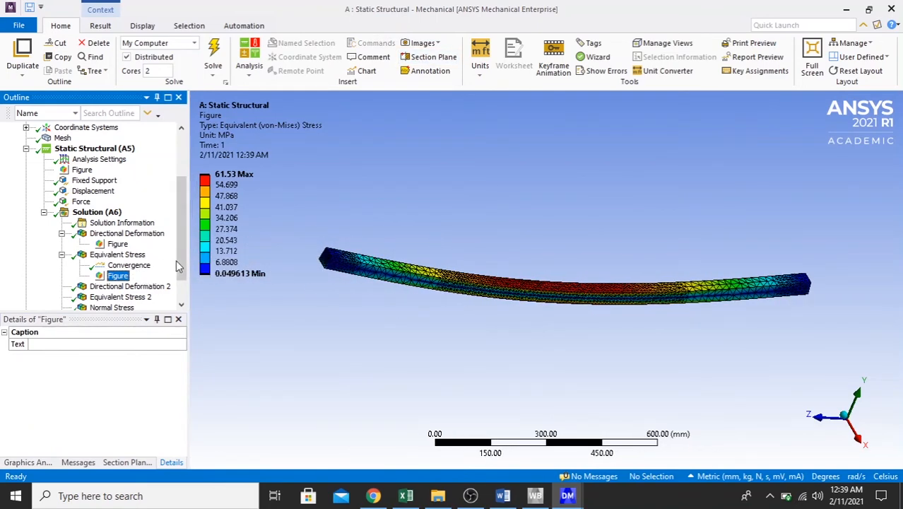
Step: Insert a figure under the Normal Stress result that shows the entire beam
{"action": "scroll", "coordinate": [178, 266], "scroll_direction": "down", "scroll_amount": 1}
{"action": "left_click", "coordinate": [113, 276]}
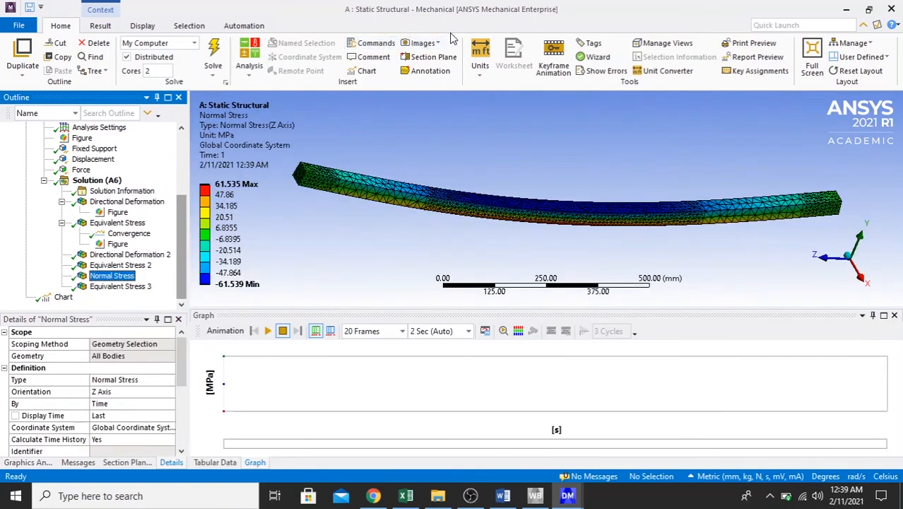
{"action": "left_click", "coordinate": [424, 42]}
{"action": "left_click", "coordinate": [428, 60]}
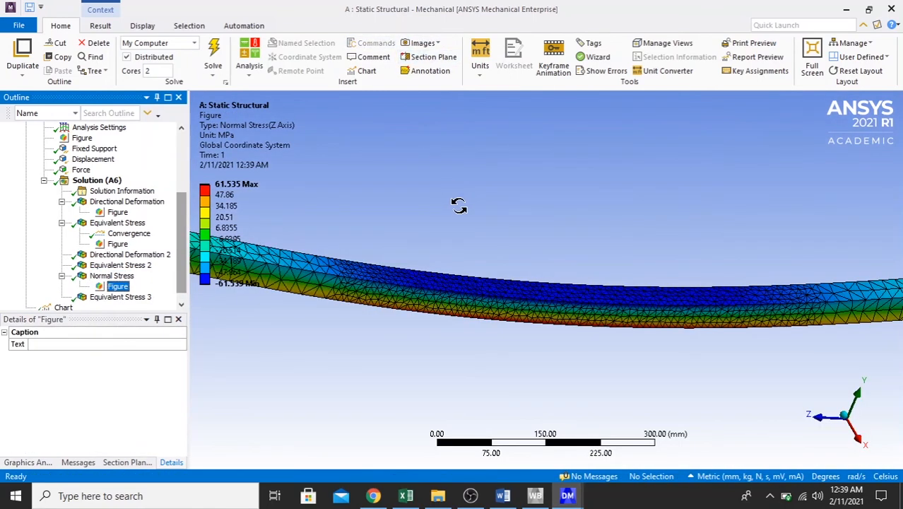
{"action": "scroll", "coordinate": [470, 202], "scroll_direction": "down", "scroll_amount": 3}
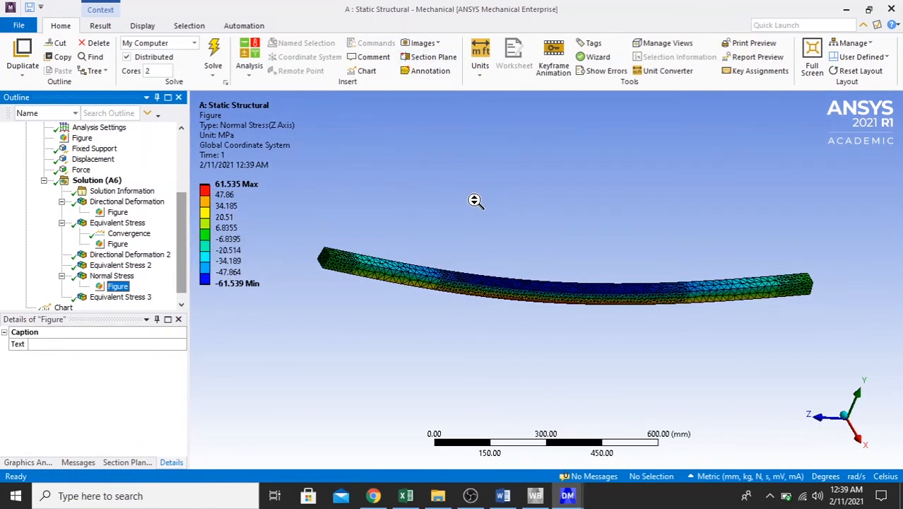
Step: Generate the report preview and read through its model image, geometry and part tables
{"action": "left_click_drag", "start_coordinate": [183, 239], "coordinate": [192, 136]}
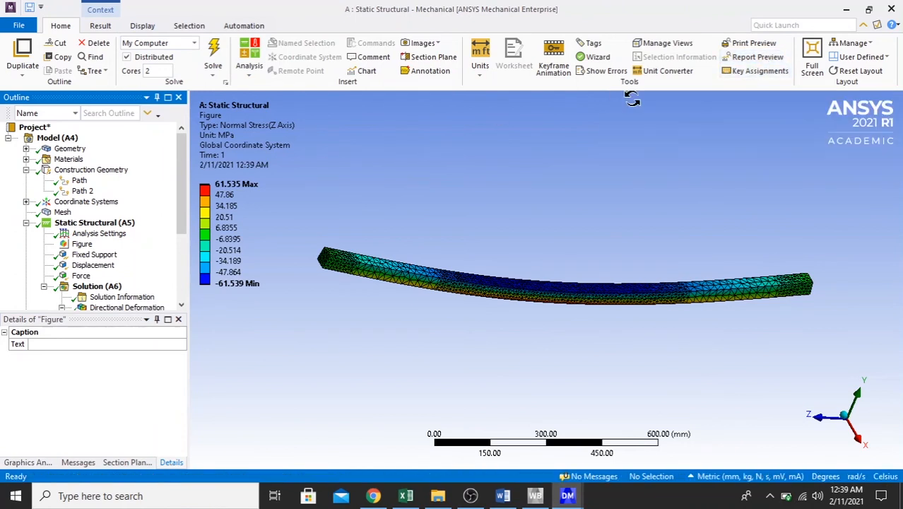
{"action": "left_click_drag", "start_coordinate": [182, 183], "coordinate": [175, 286]}
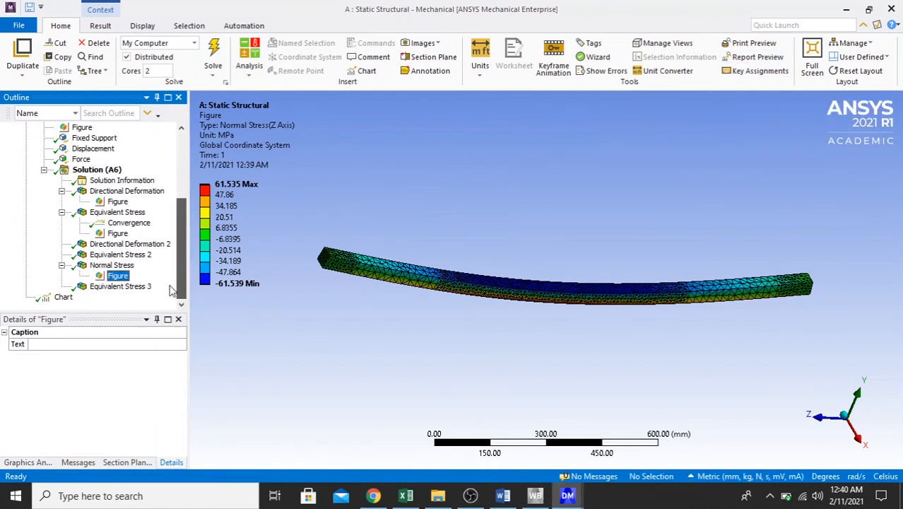
{"action": "left_click", "coordinate": [753, 57]}
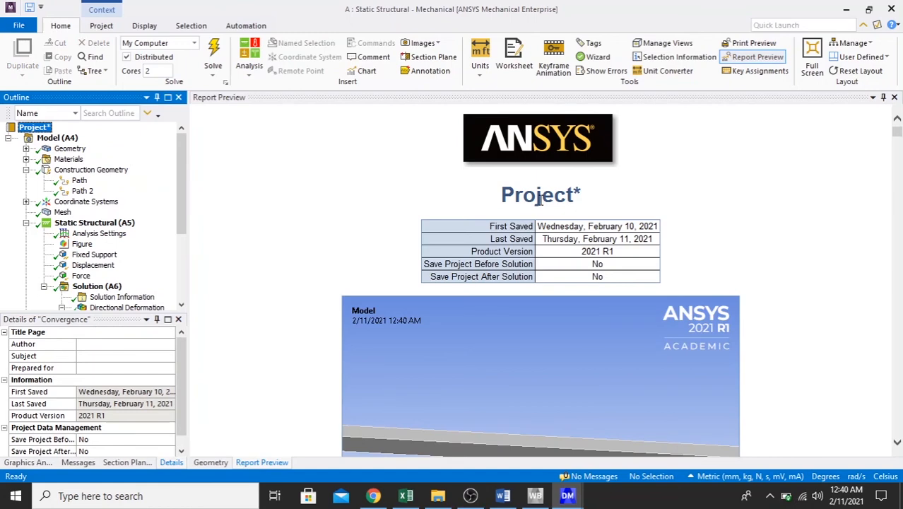
{"action": "scroll", "coordinate": [592, 143], "scroll_direction": "down", "scroll_amount": 3}
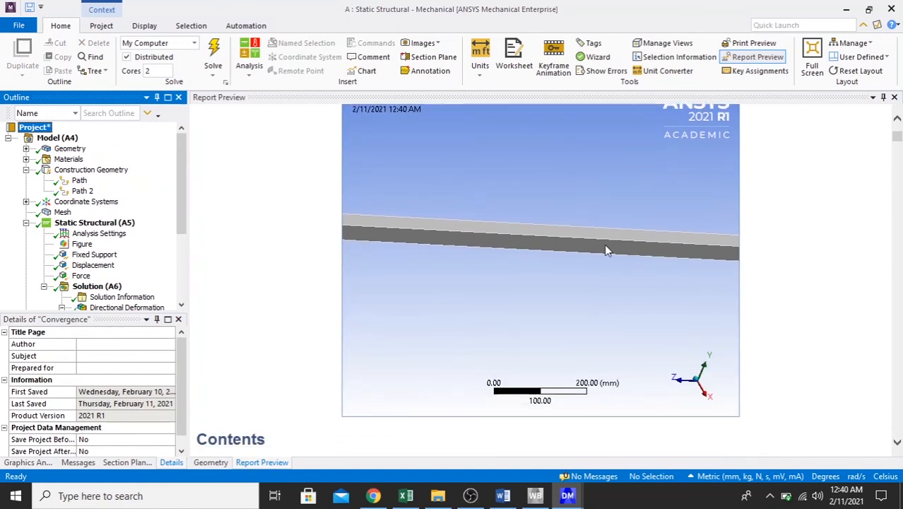
{"action": "scroll", "coordinate": [402, 209], "scroll_direction": "down", "scroll_amount": 15}
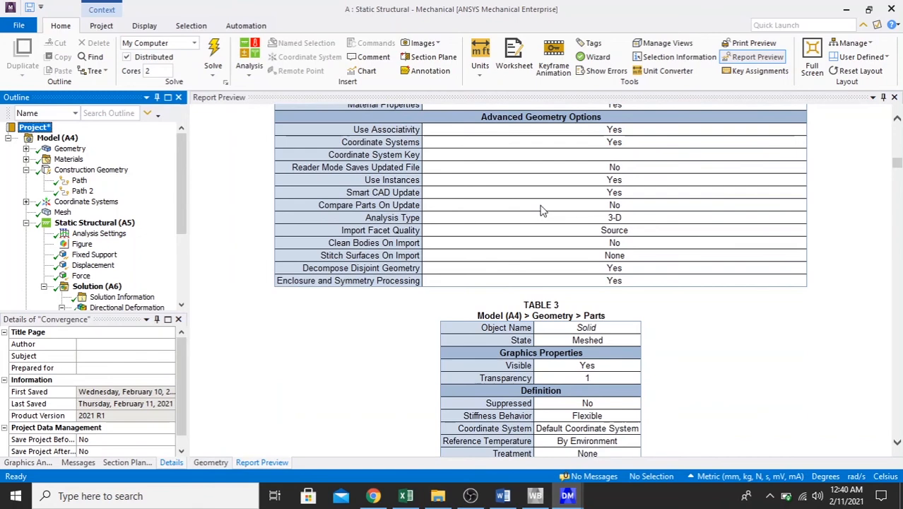
{"action": "scroll", "coordinate": [541, 209], "scroll_direction": "down", "scroll_amount": 4}
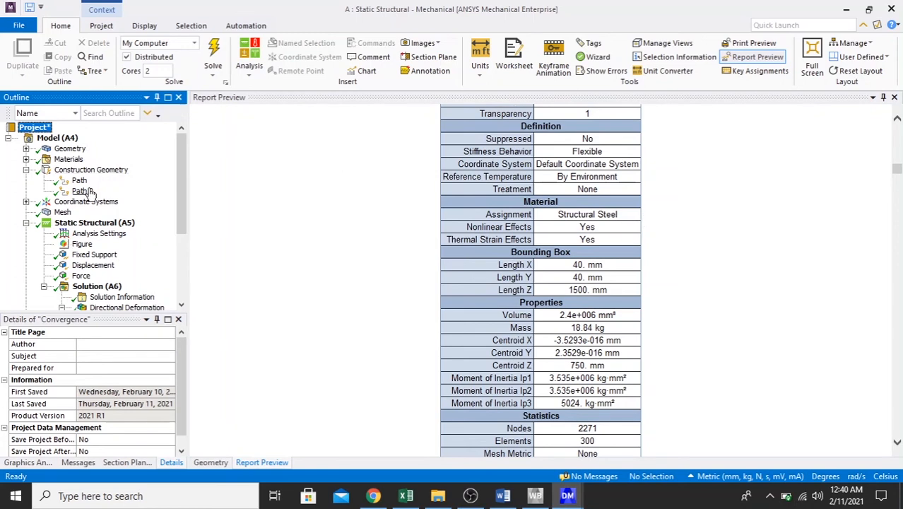
Step: Close the report preview, fit the whole beam in the model view and check the Static Structural figure
{"action": "left_click", "coordinate": [895, 99]}
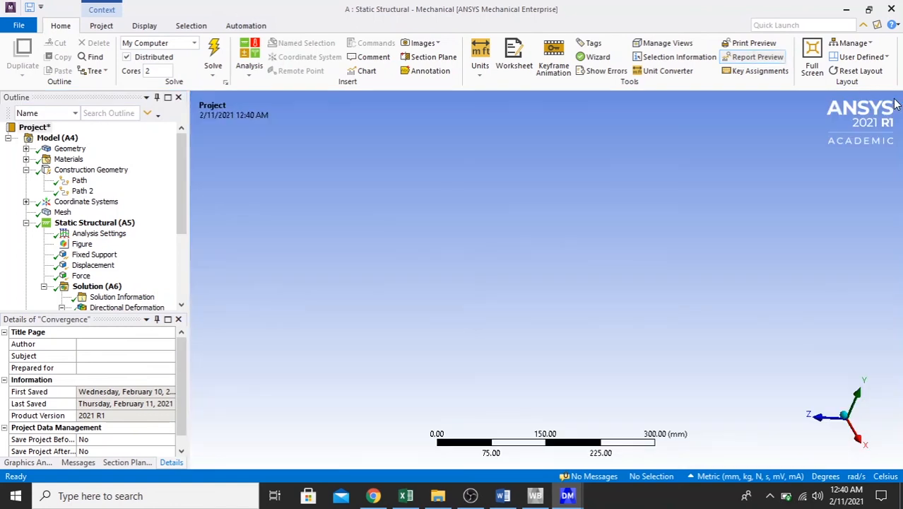
{"action": "left_click", "coordinate": [69, 172]}
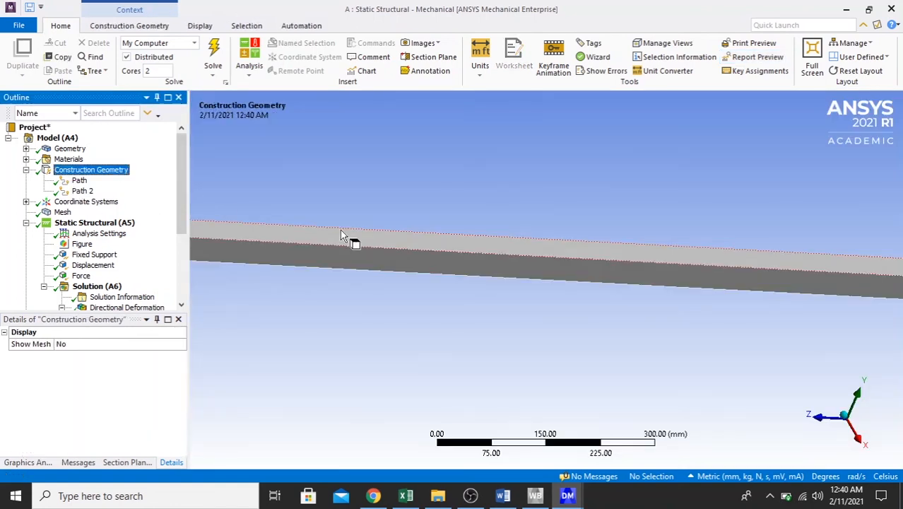
{"action": "scroll", "coordinate": [512, 236], "scroll_direction": "up", "scroll_amount": 3}
{"action": "scroll", "coordinate": [513, 232], "scroll_direction": "up", "scroll_amount": 2}
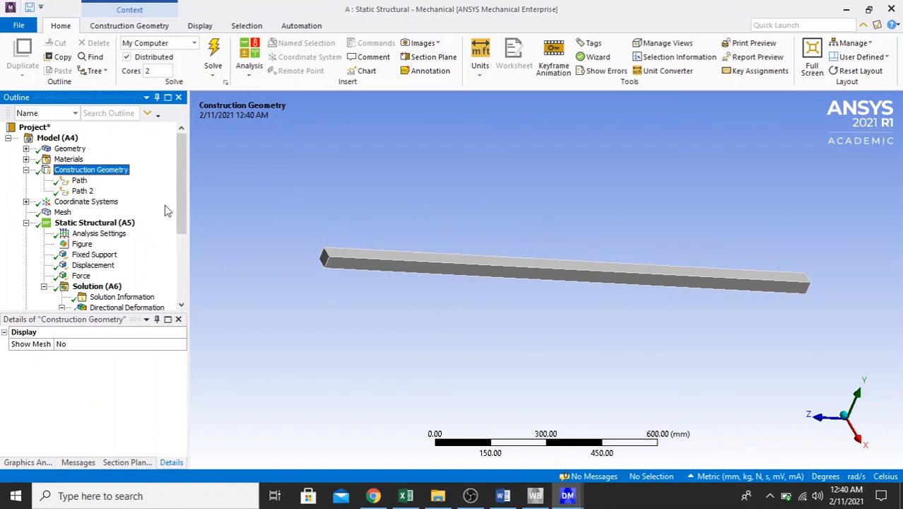
{"action": "left_click", "coordinate": [81, 245]}
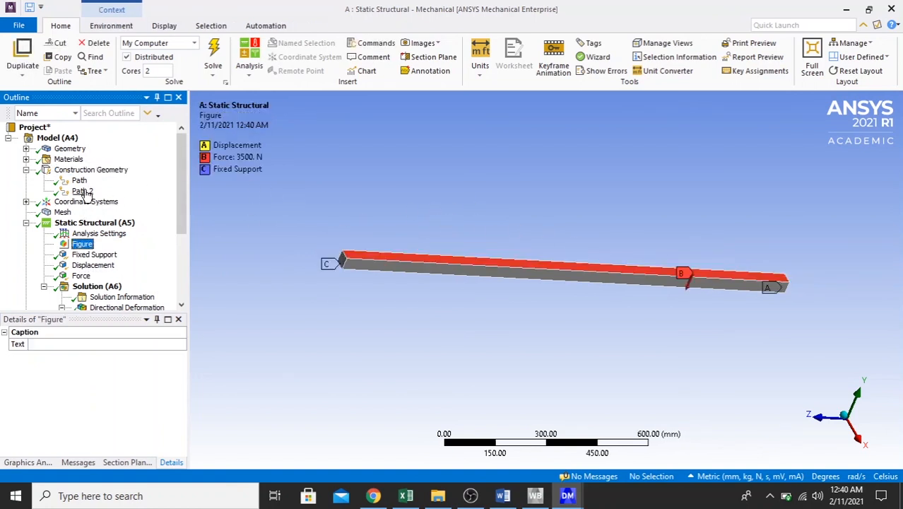
Step: Regenerate the report preview and check its title page, model image and contents list
{"action": "left_click", "coordinate": [751, 58]}
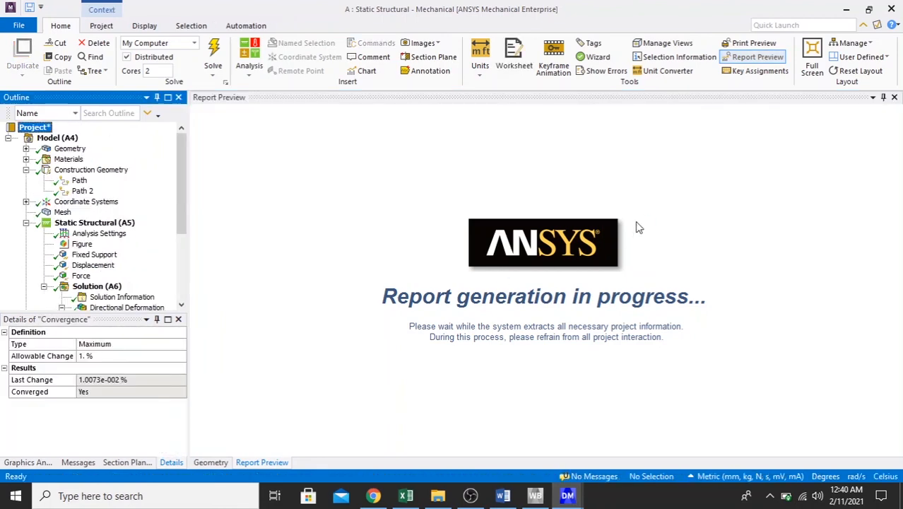
{"action": "scroll", "coordinate": [544, 253], "scroll_direction": "down", "scroll_amount": 2}
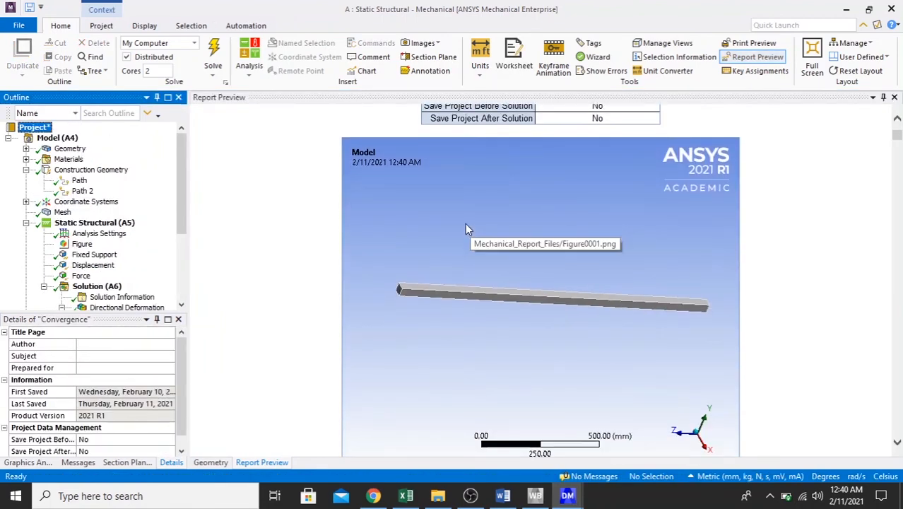
{"action": "scroll", "coordinate": [468, 232], "scroll_direction": "up", "scroll_amount": 2}
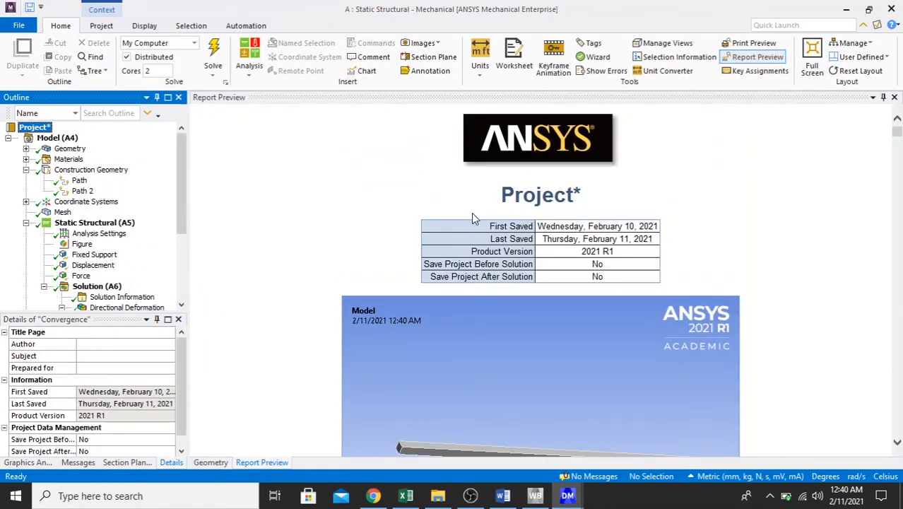
{"action": "scroll", "coordinate": [656, 206], "scroll_direction": "down", "scroll_amount": 1}
{"action": "scroll", "coordinate": [655, 204], "scroll_direction": "down", "scroll_amount": 4}
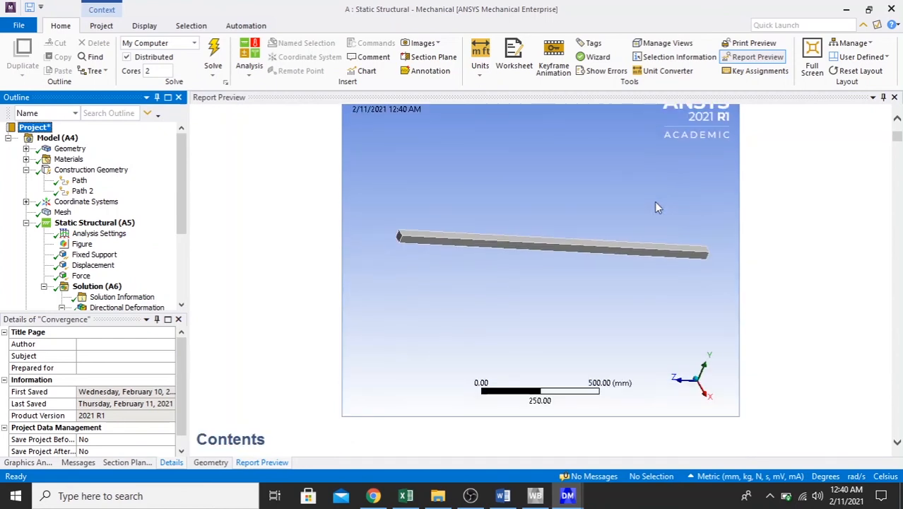
{"action": "scroll", "coordinate": [656, 205], "scroll_direction": "down", "scroll_amount": 2}
{"action": "scroll", "coordinate": [654, 208], "scroll_direction": "down", "scroll_amount": 6}
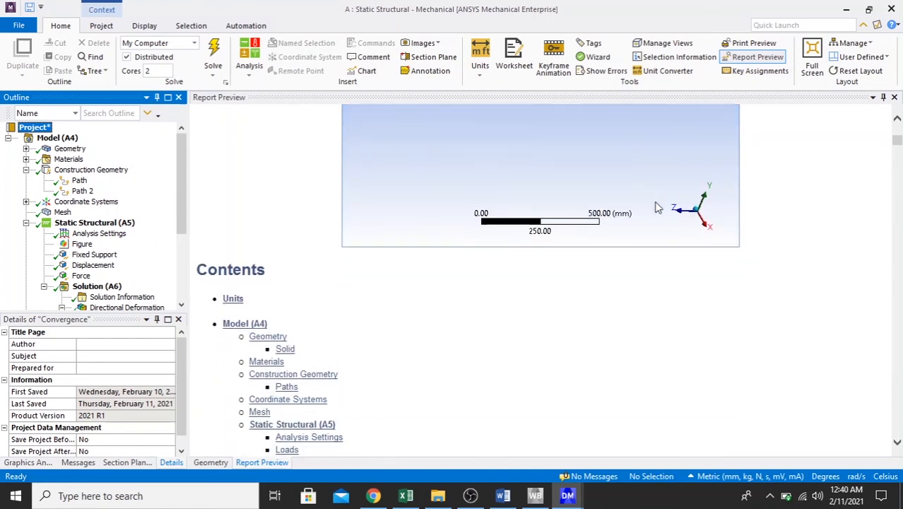
Step: Read through the report's geometry, part, path and coordinate system tables up to the analysis settings
{"action": "scroll", "coordinate": [650, 212], "scroll_direction": "down", "scroll_amount": 10}
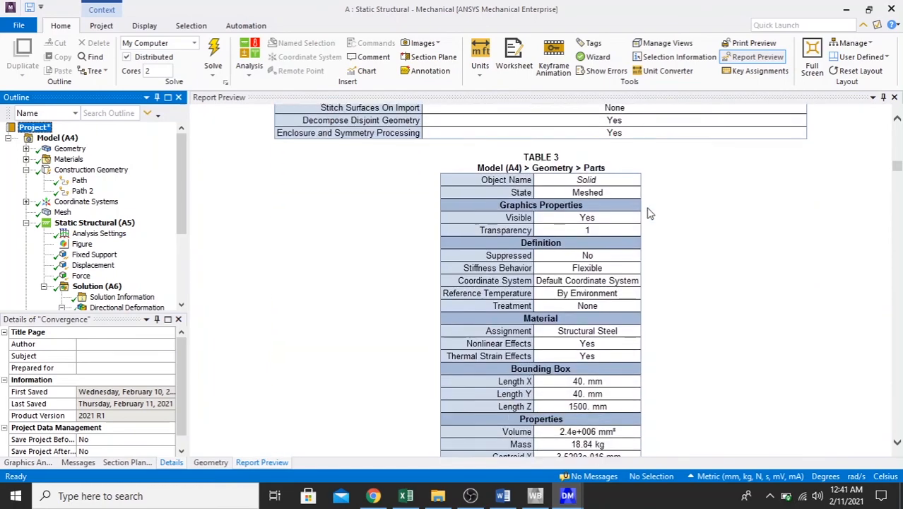
{"action": "scroll", "coordinate": [650, 210], "scroll_direction": "up", "scroll_amount": 5}
{"action": "scroll", "coordinate": [650, 208], "scroll_direction": "up", "scroll_amount": 8}
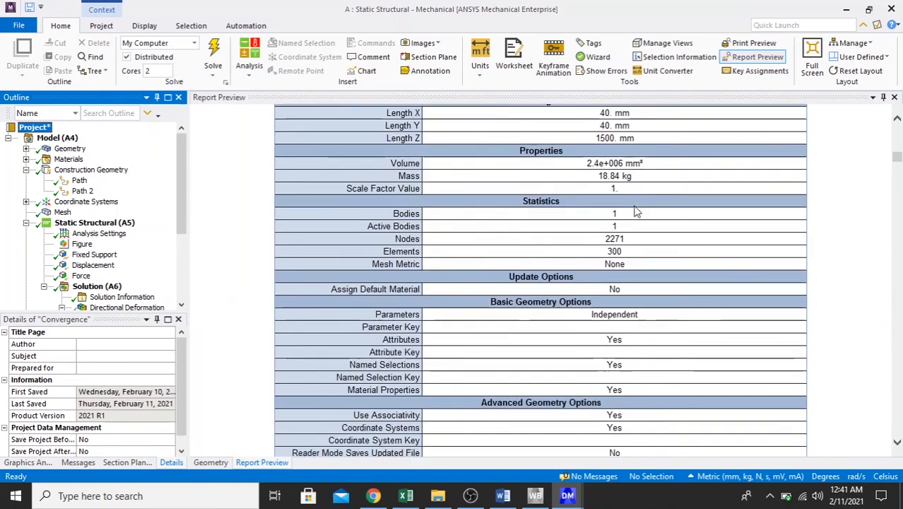
{"action": "scroll", "coordinate": [634, 213], "scroll_direction": "down", "scroll_amount": 4}
{"action": "scroll", "coordinate": [634, 214], "scroll_direction": "down", "scroll_amount": 8}
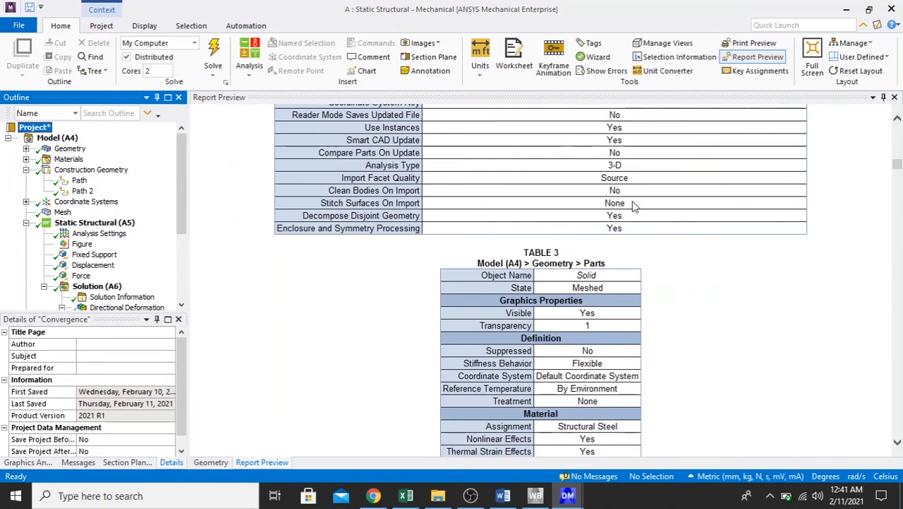
{"action": "scroll", "coordinate": [635, 204], "scroll_direction": "down", "scroll_amount": 10}
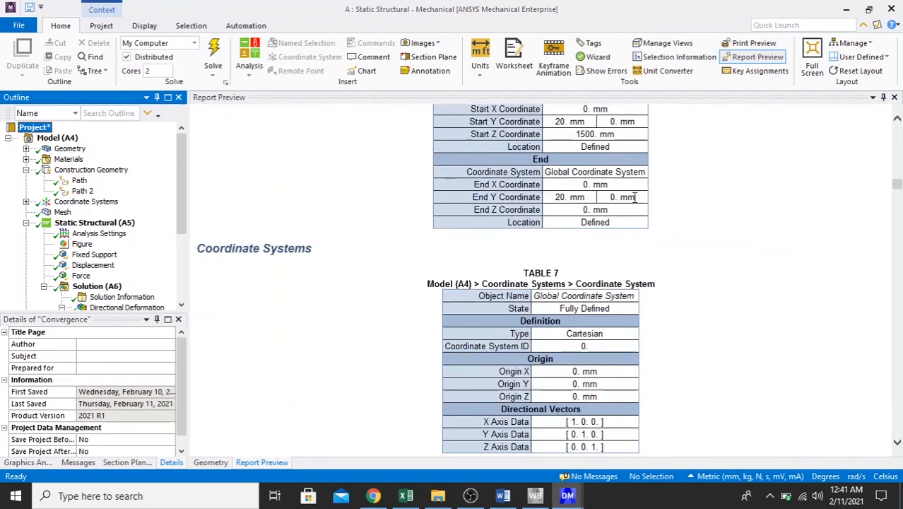
{"action": "scroll", "coordinate": [634, 204], "scroll_direction": "down", "scroll_amount": 1}
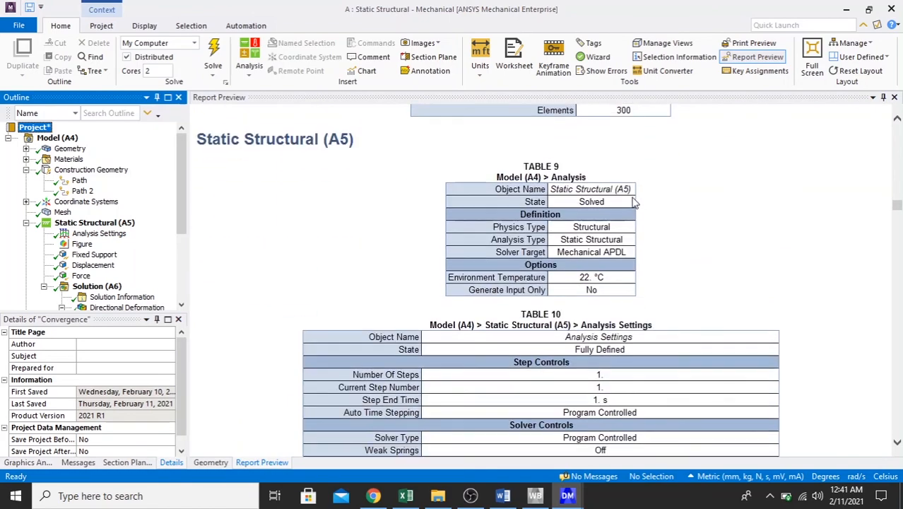
{"action": "scroll", "coordinate": [633, 203], "scroll_direction": "down", "scroll_amount": 3}
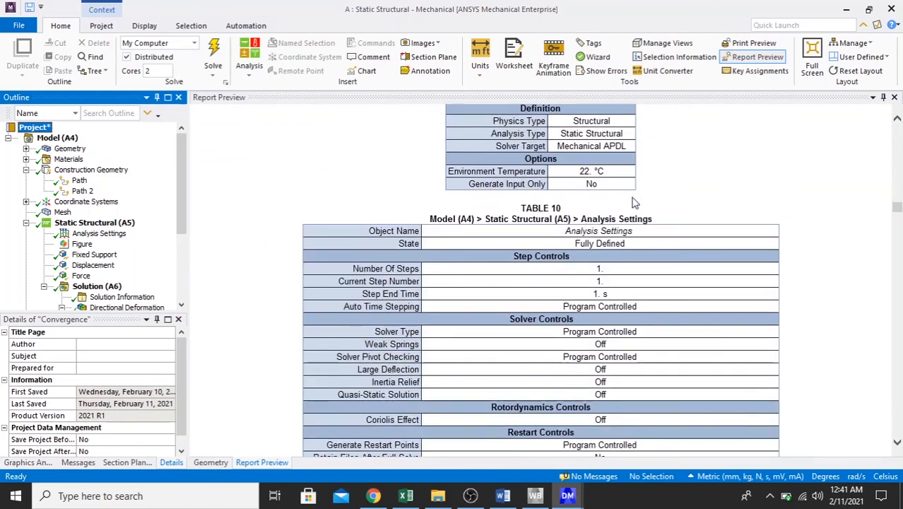
Step: Review the report's mesh table with its node and element statistics and the Static Structural analysis tables
{"action": "scroll", "coordinate": [630, 201], "scroll_direction": "up", "scroll_amount": 15}
{"action": "scroll", "coordinate": [627, 198], "scroll_direction": "down", "scroll_amount": 13}
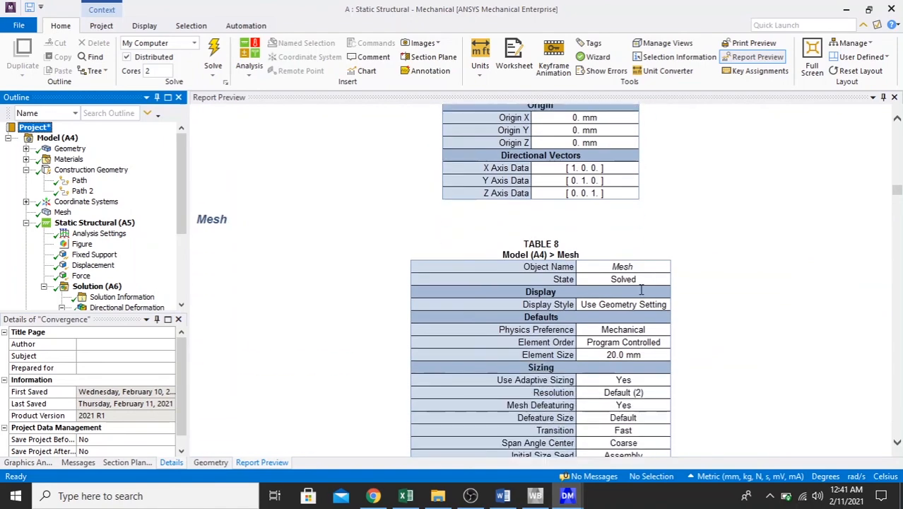
{"action": "scroll", "coordinate": [634, 275], "scroll_direction": "down", "scroll_amount": 10}
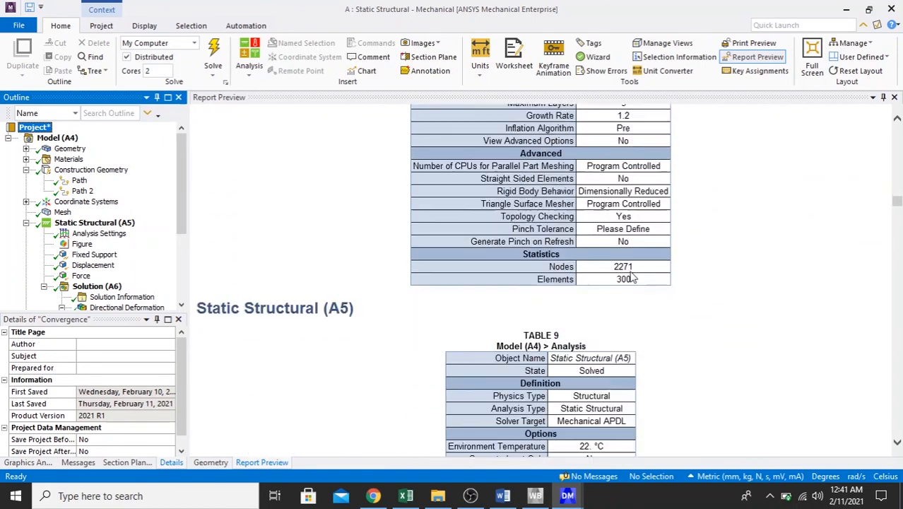
{"action": "scroll", "coordinate": [632, 272], "scroll_direction": "up", "scroll_amount": 3}
{"action": "scroll", "coordinate": [630, 268], "scroll_direction": "down", "scroll_amount": 1}
{"action": "scroll", "coordinate": [631, 268], "scroll_direction": "down", "scroll_amount": 12}
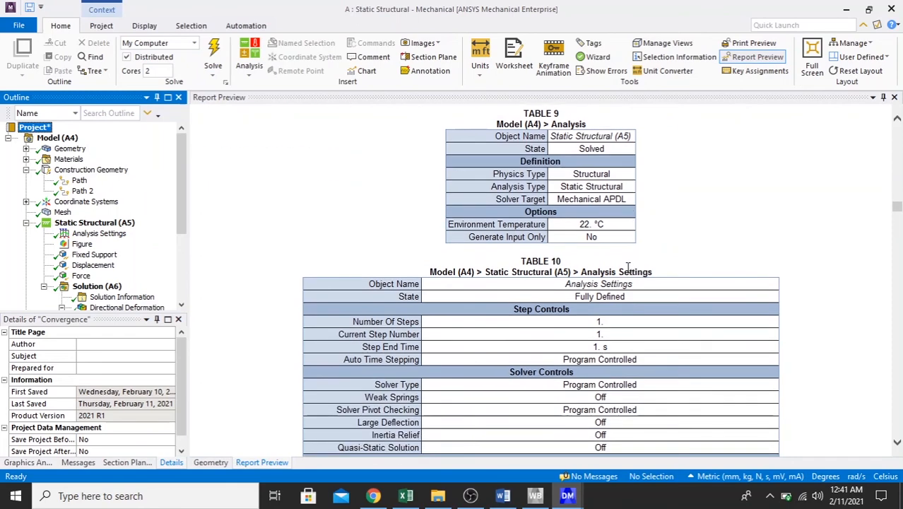
Step: Examine the report's boundary condition figure, load graphs, and the Directional Deformation and Equivalent Stress contour figures with the convergence table
{"action": "scroll", "coordinate": [575, 267], "scroll_direction": "down", "scroll_amount": 15}
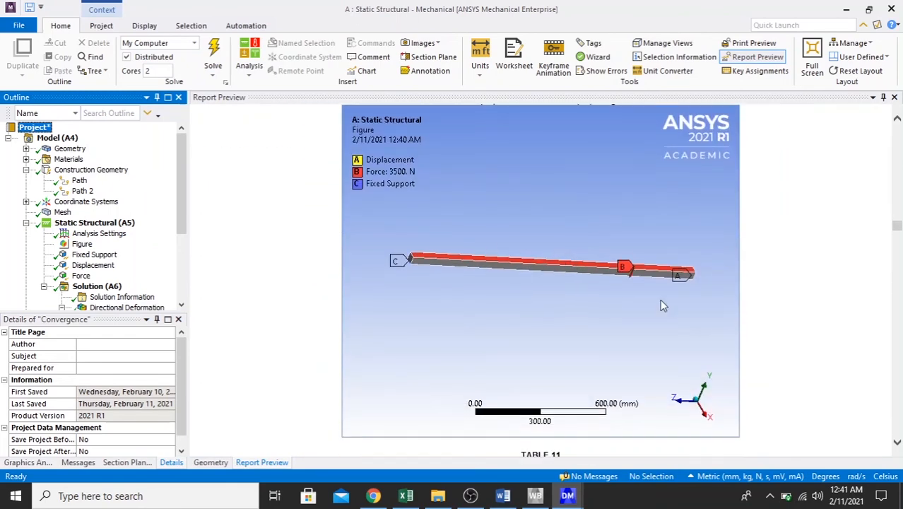
{"action": "scroll", "coordinate": [597, 280], "scroll_direction": "down", "scroll_amount": 12}
{"action": "scroll", "coordinate": [597, 281], "scroll_direction": "down", "scroll_amount": 12}
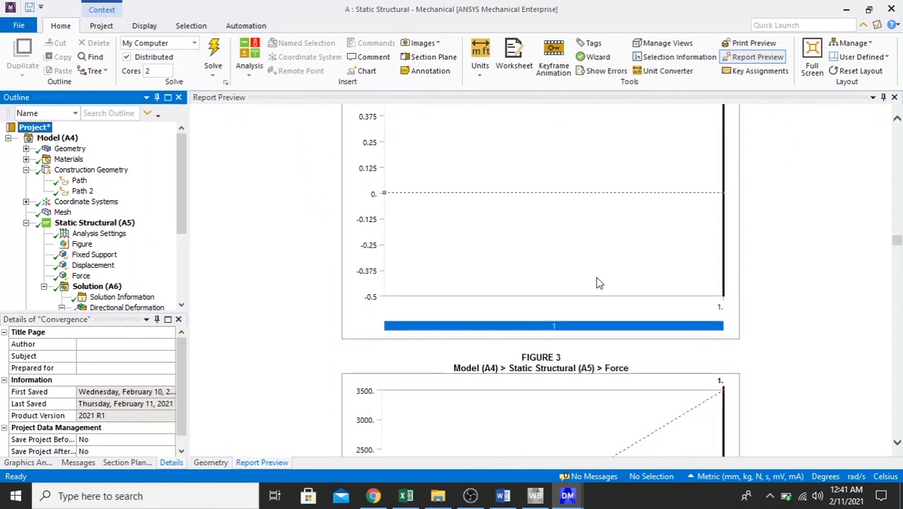
{"action": "scroll", "coordinate": [595, 283], "scroll_direction": "down", "scroll_amount": 15}
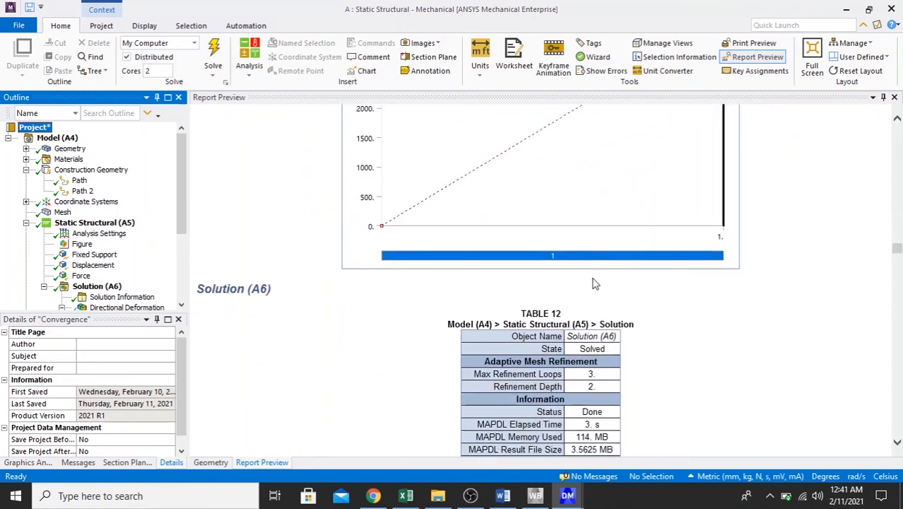
{"action": "scroll", "coordinate": [592, 279], "scroll_direction": "down", "scroll_amount": 15}
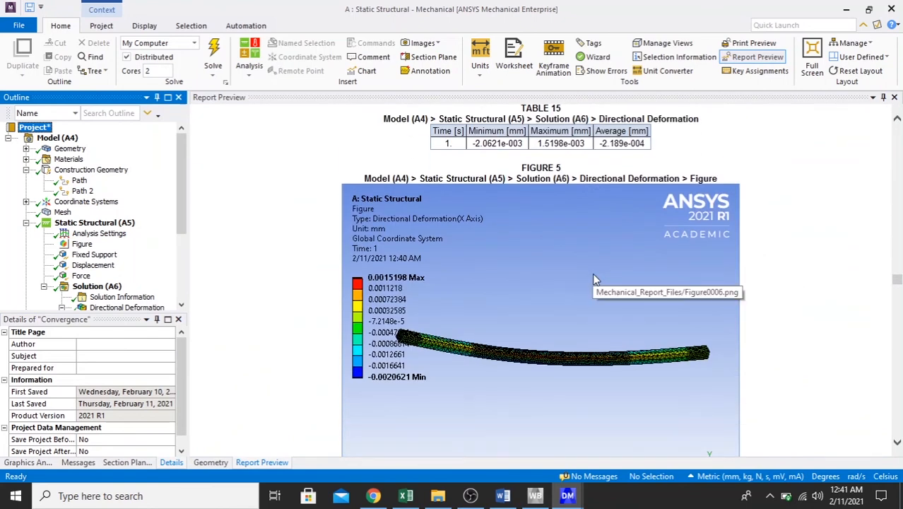
{"action": "scroll", "coordinate": [594, 280], "scroll_direction": "down", "scroll_amount": 2}
{"action": "scroll", "coordinate": [594, 280], "scroll_direction": "down", "scroll_amount": 2}
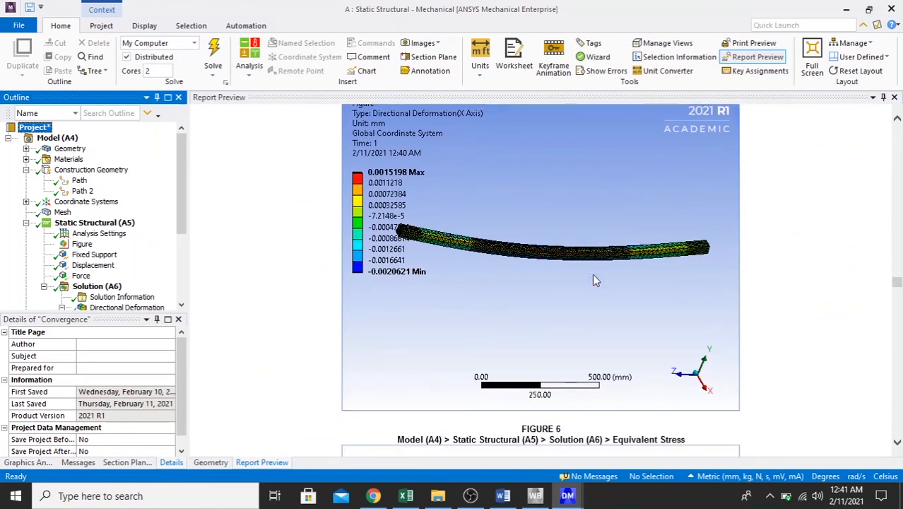
{"action": "scroll", "coordinate": [593, 281], "scroll_direction": "down", "scroll_amount": 10}
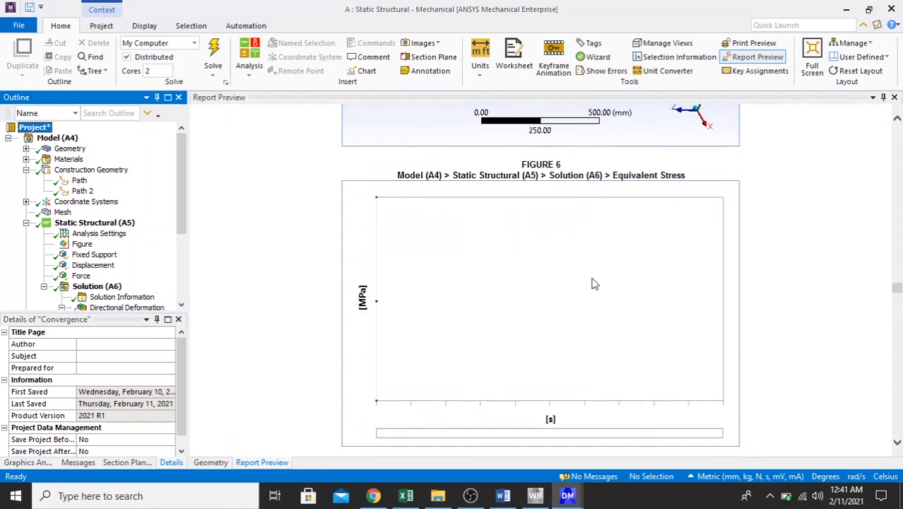
{"action": "scroll", "coordinate": [593, 284], "scroll_direction": "down", "scroll_amount": 20}
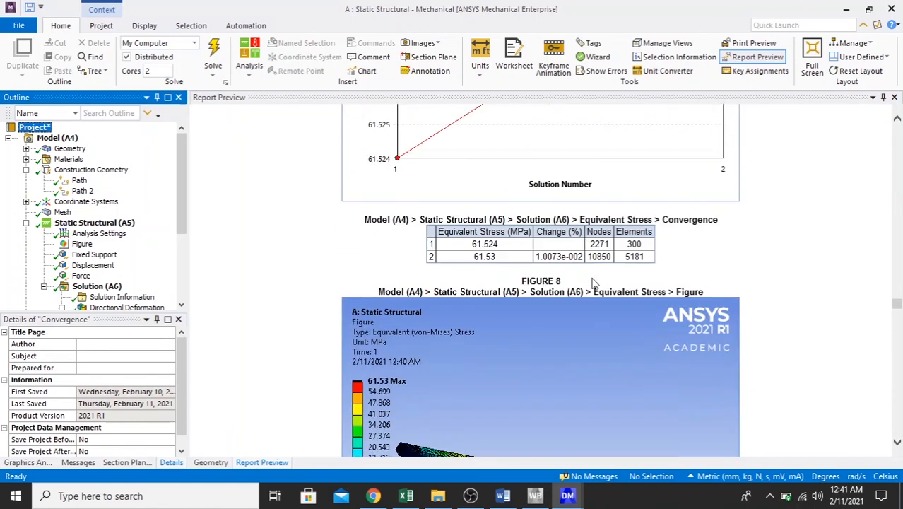
{"action": "scroll", "coordinate": [594, 283], "scroll_direction": "down", "scroll_amount": 5}
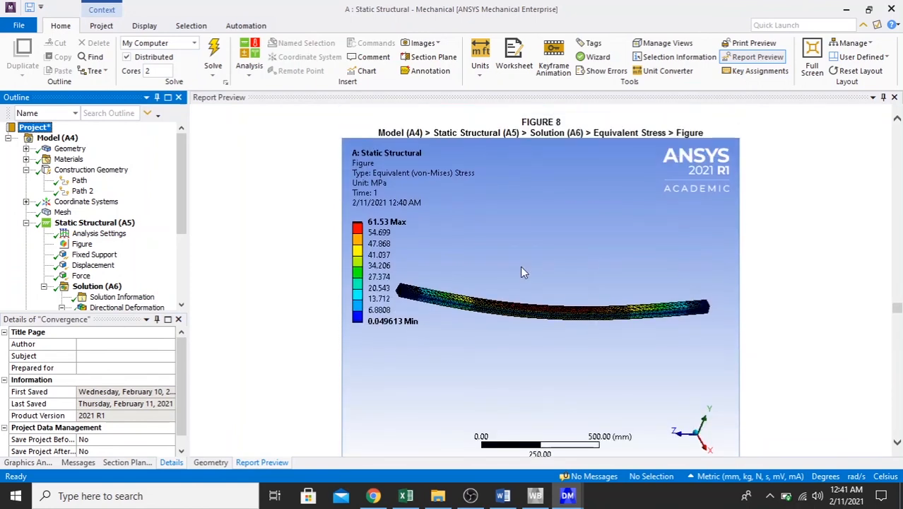
Step: Examine the report's path graphs and value tables for Directional Deformation 2 and Equivalent Stress 2
{"action": "scroll", "coordinate": [522, 272], "scroll_direction": "down", "scroll_amount": 18}
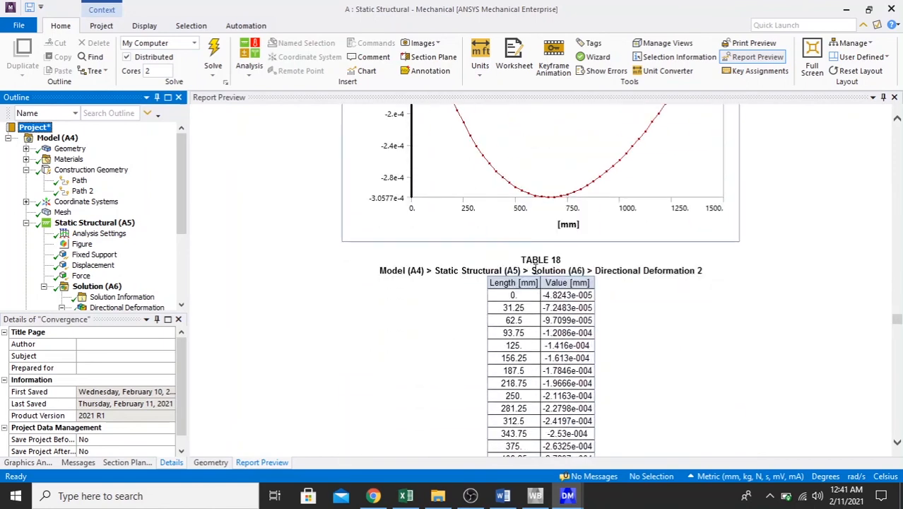
{"action": "scroll", "coordinate": [535, 269], "scroll_direction": "up", "scroll_amount": 5}
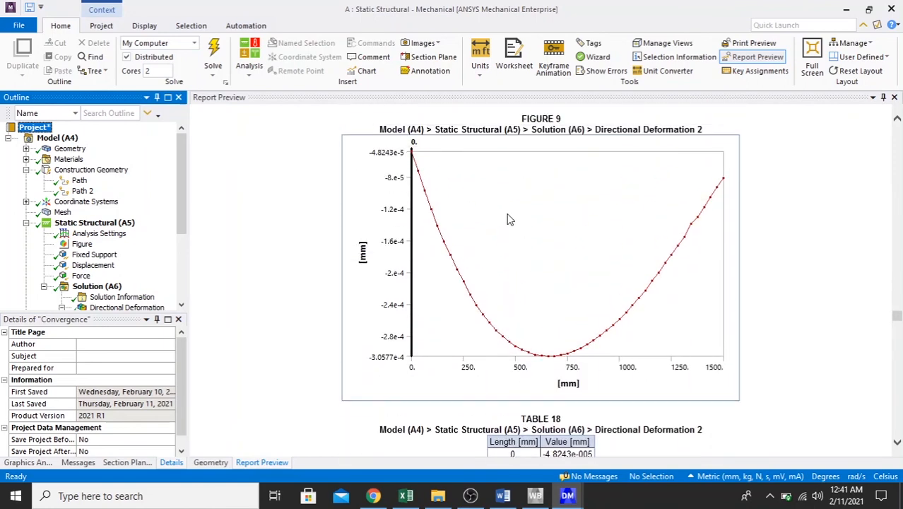
{"action": "scroll", "coordinate": [590, 318], "scroll_direction": "down", "scroll_amount": 20}
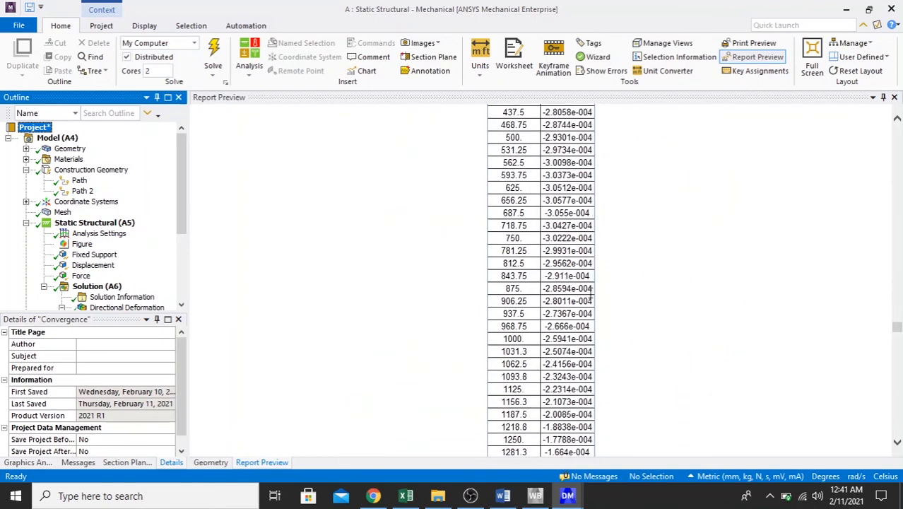
{"action": "scroll", "coordinate": [592, 298], "scroll_direction": "down", "scroll_amount": 1}
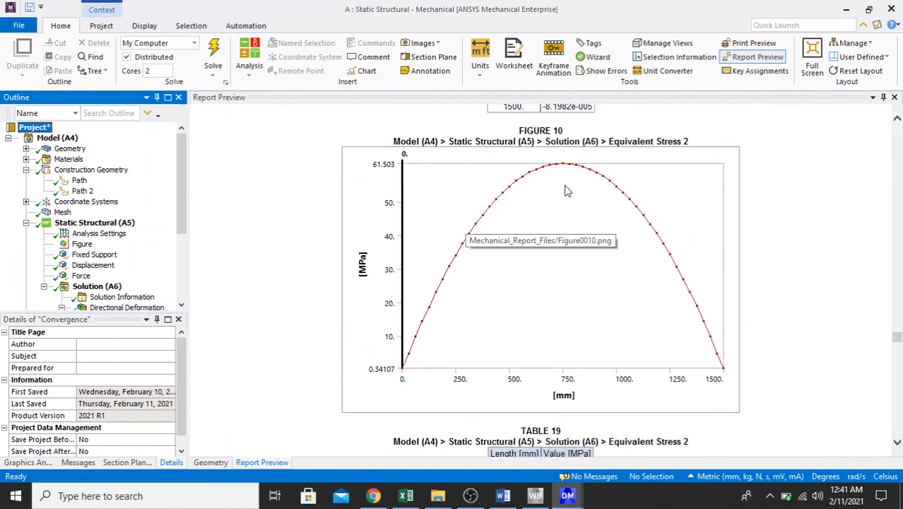
{"action": "scroll", "coordinate": [615, 210], "scroll_direction": "down", "scroll_amount": 1}
{"action": "scroll", "coordinate": [607, 209], "scroll_direction": "down", "scroll_amount": 20}
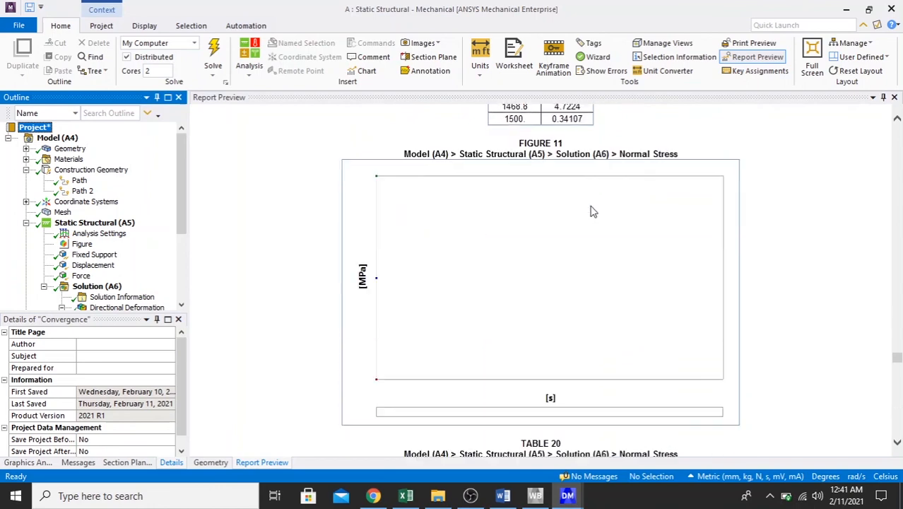
{"action": "scroll", "coordinate": [594, 210], "scroll_direction": "up", "scroll_amount": 20}
{"action": "scroll", "coordinate": [588, 208], "scroll_direction": "up", "scroll_amount": 2}
{"action": "scroll", "coordinate": [588, 204], "scroll_direction": "down", "scroll_amount": 15}
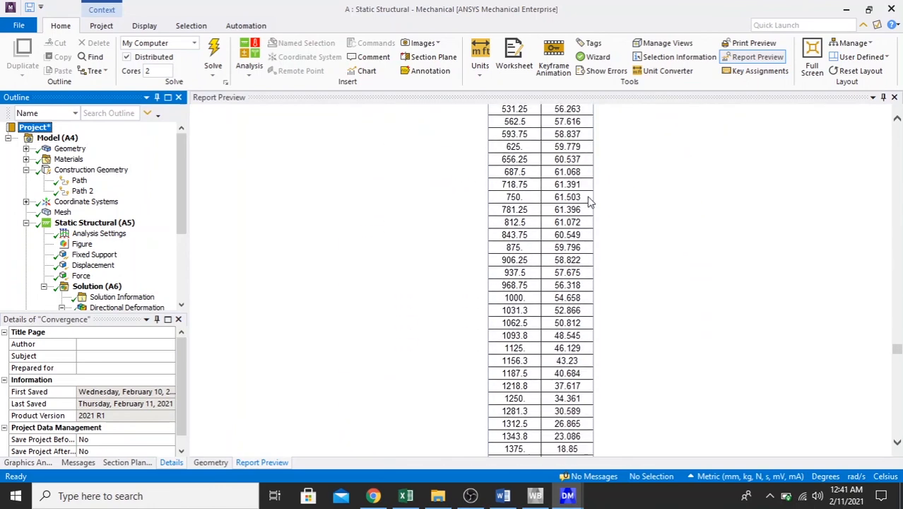
Step: Review the Equivalent Stress 3 graph, chart table and Structural Steel data in the report, and return to its title page
{"action": "scroll", "coordinate": [587, 196], "scroll_direction": "down", "scroll_amount": 14}
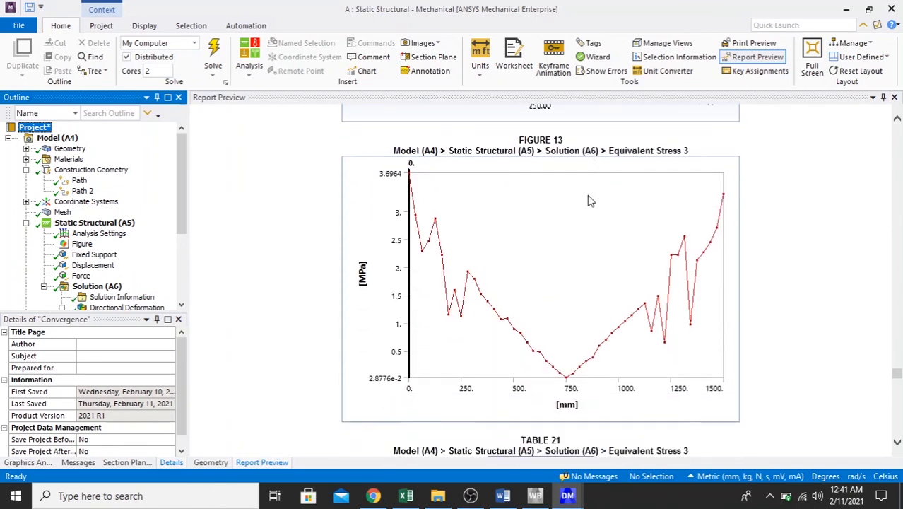
{"action": "scroll", "coordinate": [589, 200], "scroll_direction": "up", "scroll_amount": 3}
{"action": "scroll", "coordinate": [590, 202], "scroll_direction": "down", "scroll_amount": 1}
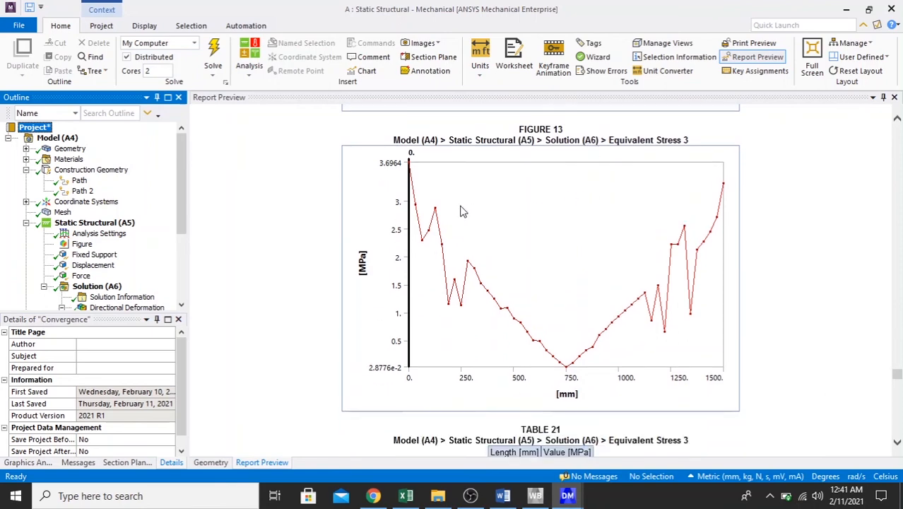
{"action": "scroll", "coordinate": [481, 216], "scroll_direction": "down", "scroll_amount": 20}
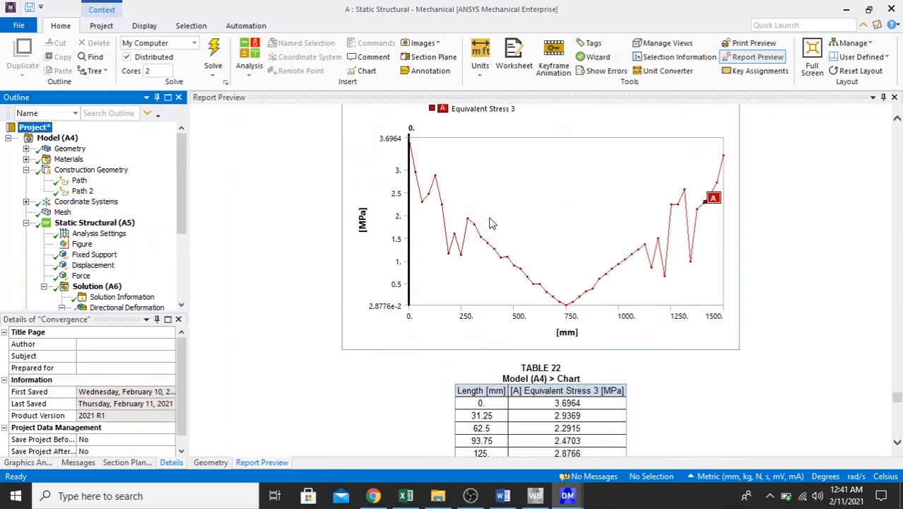
{"action": "scroll", "coordinate": [491, 224], "scroll_direction": "down", "scroll_amount": 4}
{"action": "scroll", "coordinate": [491, 223], "scroll_direction": "up", "scroll_amount": 2}
{"action": "scroll", "coordinate": [491, 223], "scroll_direction": "up", "scroll_amount": 1}
{"action": "scroll", "coordinate": [492, 216], "scroll_direction": "down", "scroll_amount": 8}
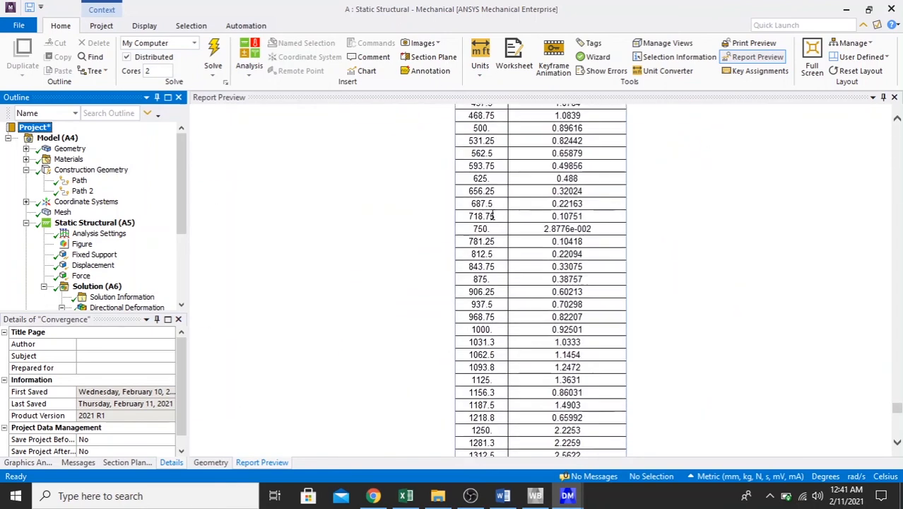
{"action": "scroll", "coordinate": [492, 216], "scroll_direction": "down", "scroll_amount": 15}
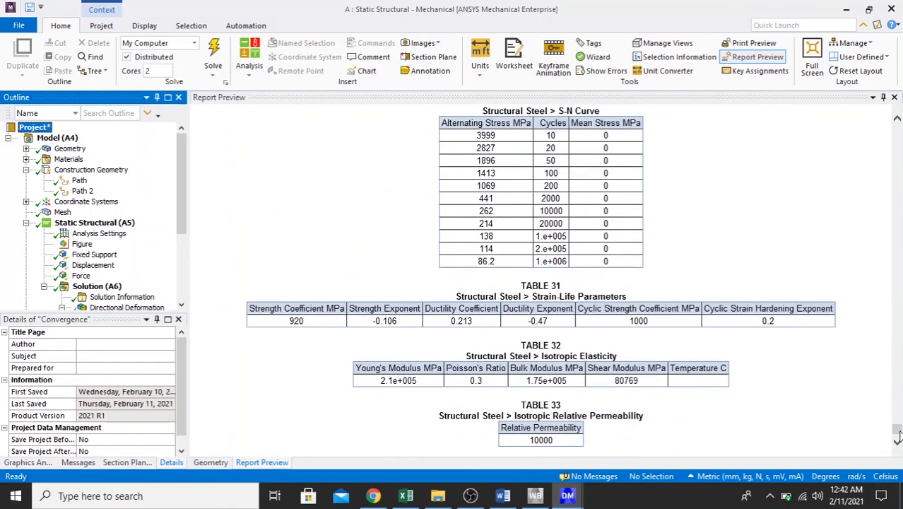
{"action": "left_click_drag", "start_coordinate": [897, 430], "coordinate": [898, 126]}
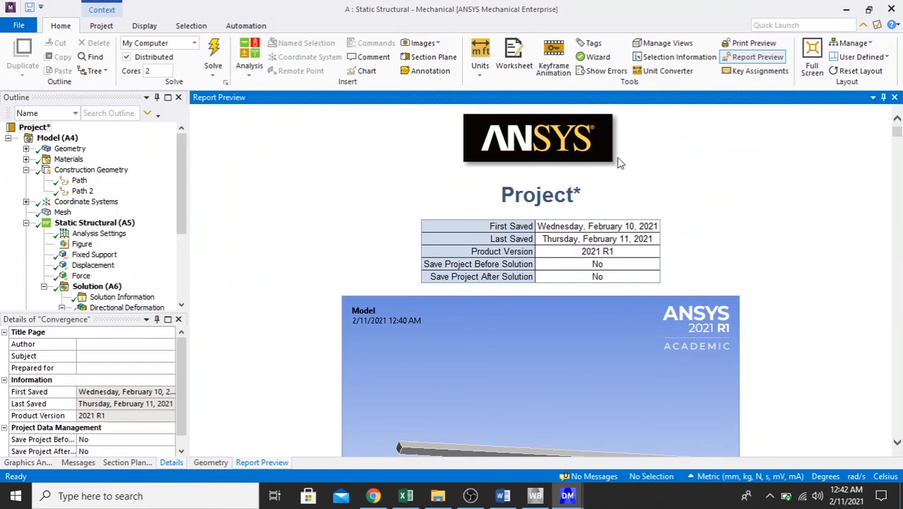